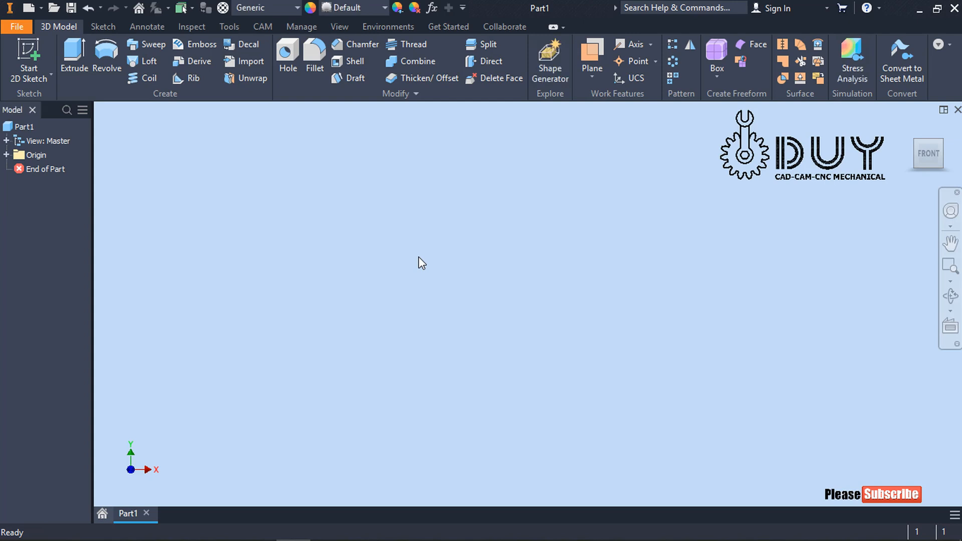
Start a 2D sketch on the front origin plane.
right_click(419, 257)
click(411, 299)
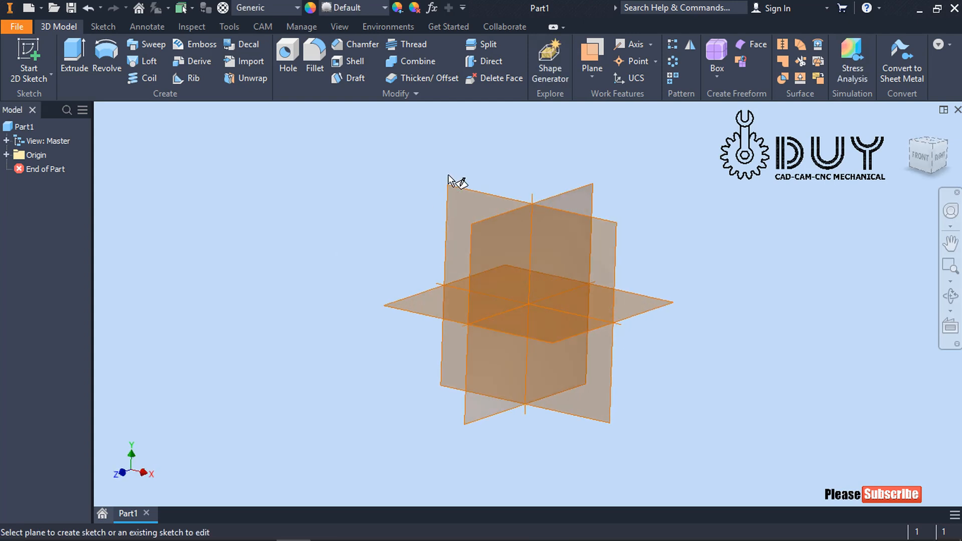
click(483, 177)
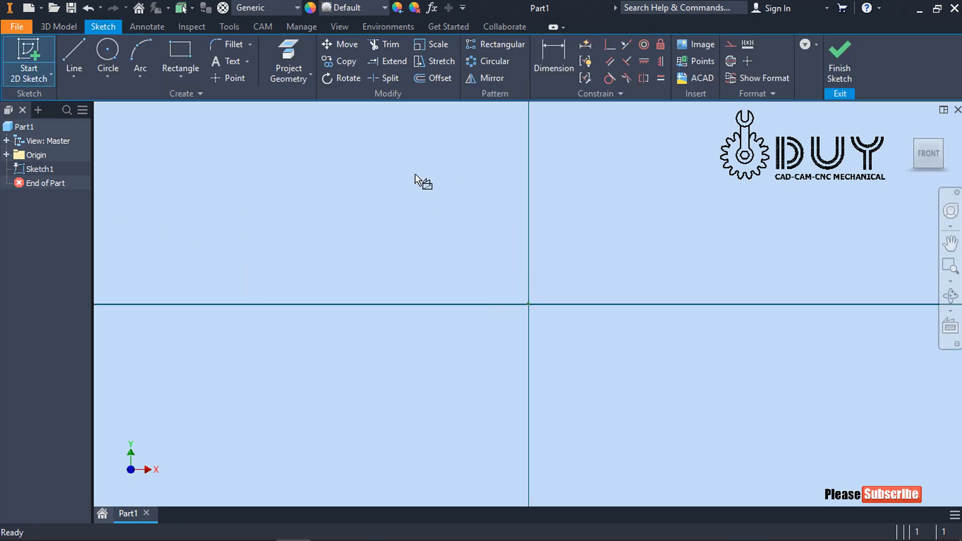
Draw a line about 13.4 mm long from the origin, sloping down to the right.
click(76, 60)
click(529, 304)
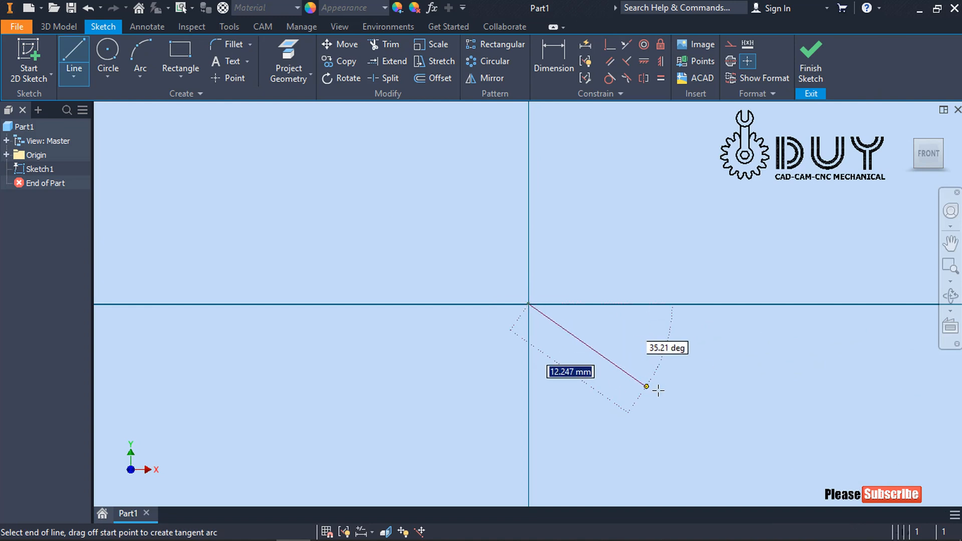
click(659, 390)
right_click(738, 347)
click(776, 347)
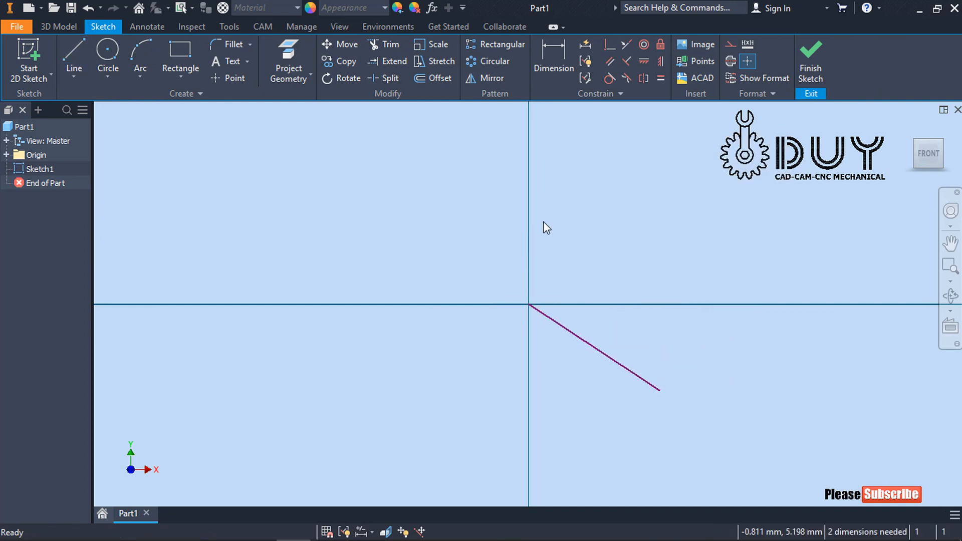
Draw a horizontal line about 7 mm long from the origin leftward, continued by a short line sloping up to the left.
right_click(551, 213)
click(531, 173)
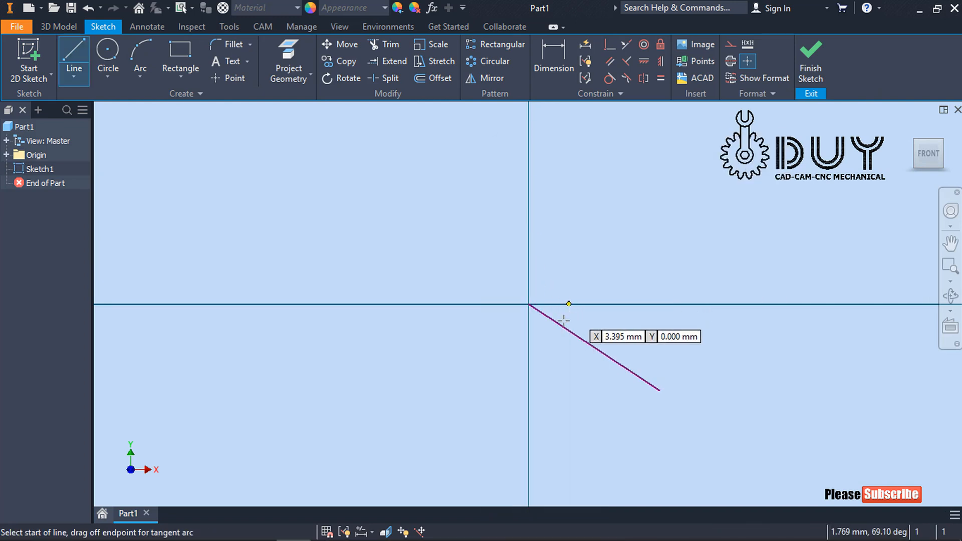
click(529, 304)
click(449, 303)
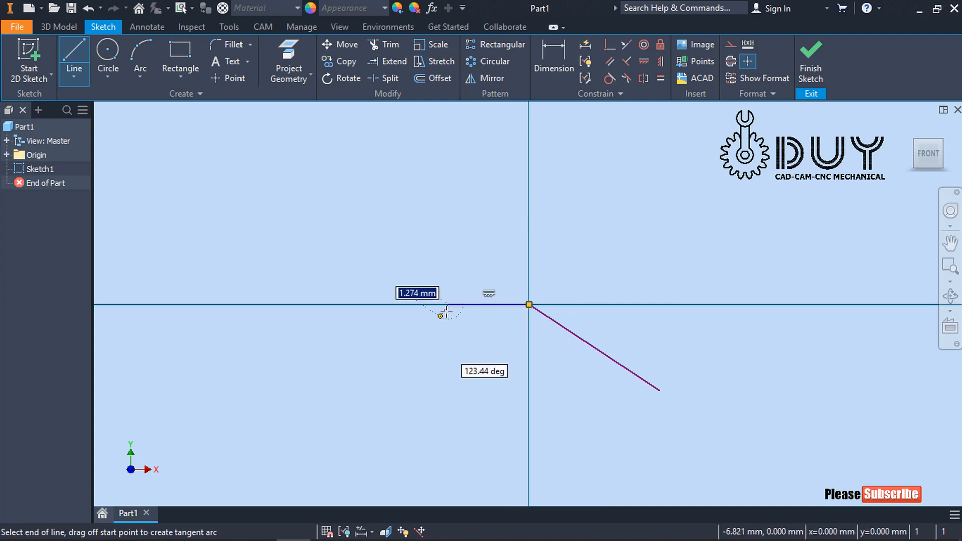
click(399, 260)
key(Escape)
Dimension the angle between the upper-left sloped line and the horizontal axis direction as 50 degrees.
key(d)
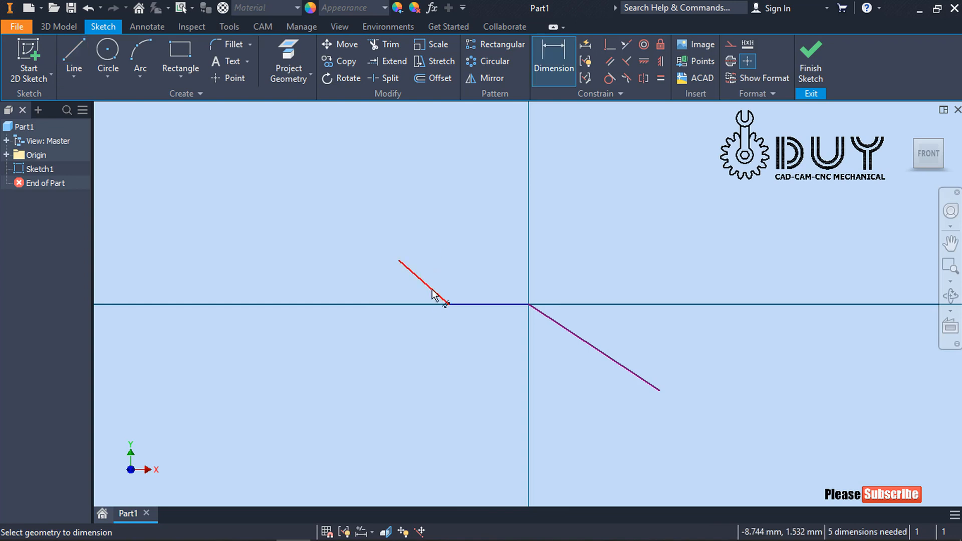
click(436, 294)
click(491, 304)
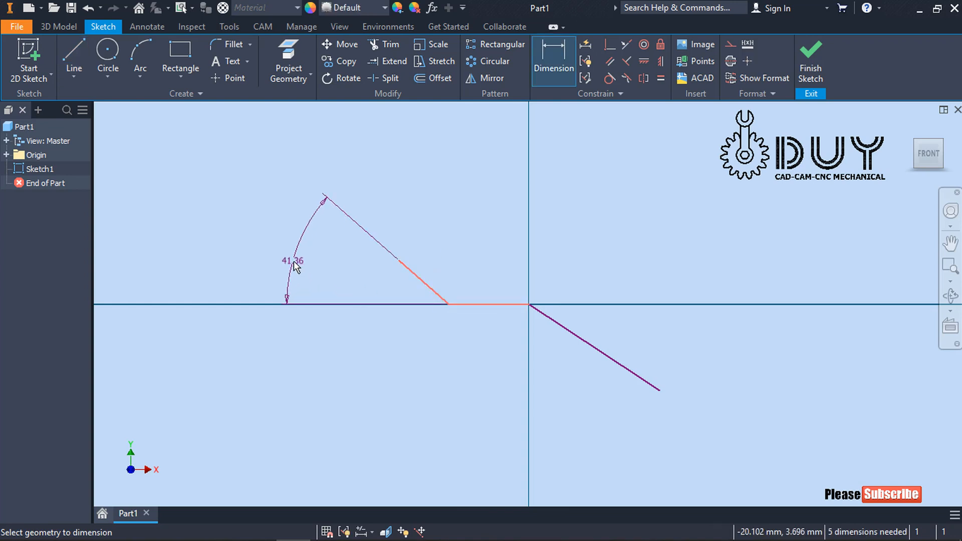
click(295, 267)
text(50)
key(Return)
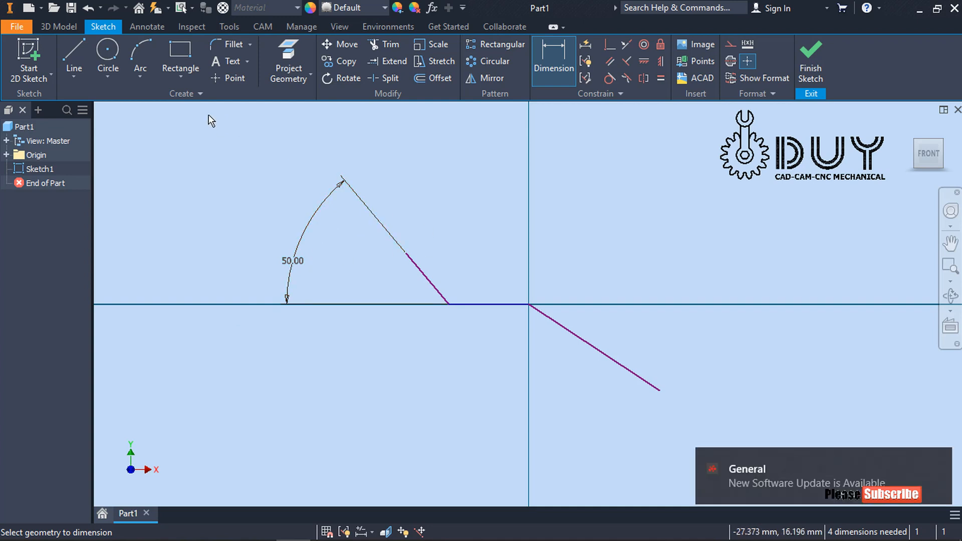
Try a 2 mm fillet between the upper-left sloped line and the horizontal line, then undo it.
click(223, 45)
click(445, 299)
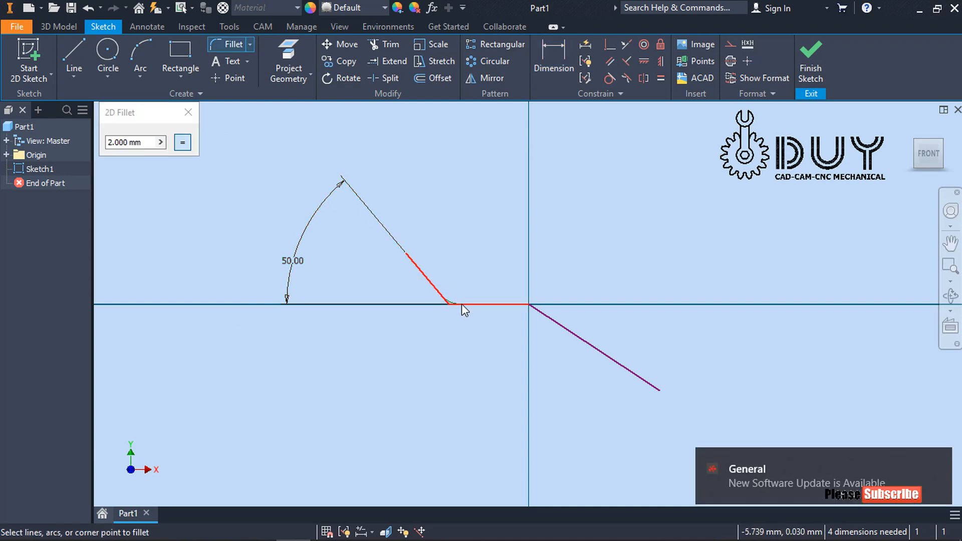
click(458, 303)
click(135, 133)
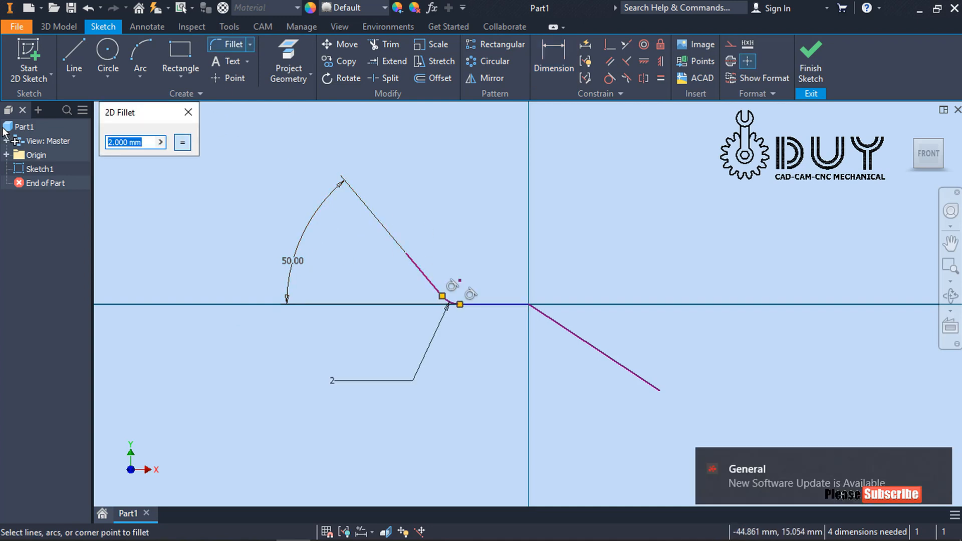
text(1)
key(Escape)
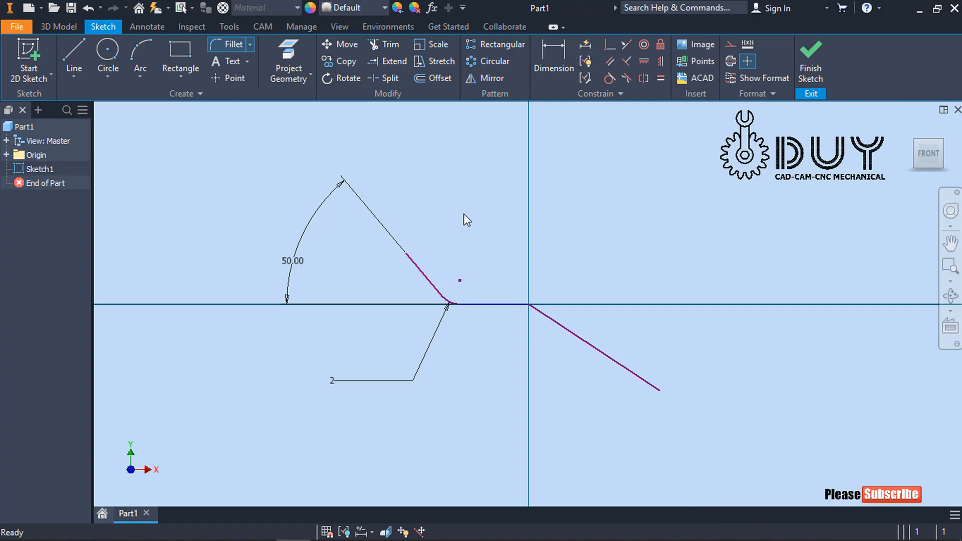
key(ctrl+z)
Fillet the corner between the upper-left sloped line and the horizontal line with a 7 mm radius.
click(225, 49)
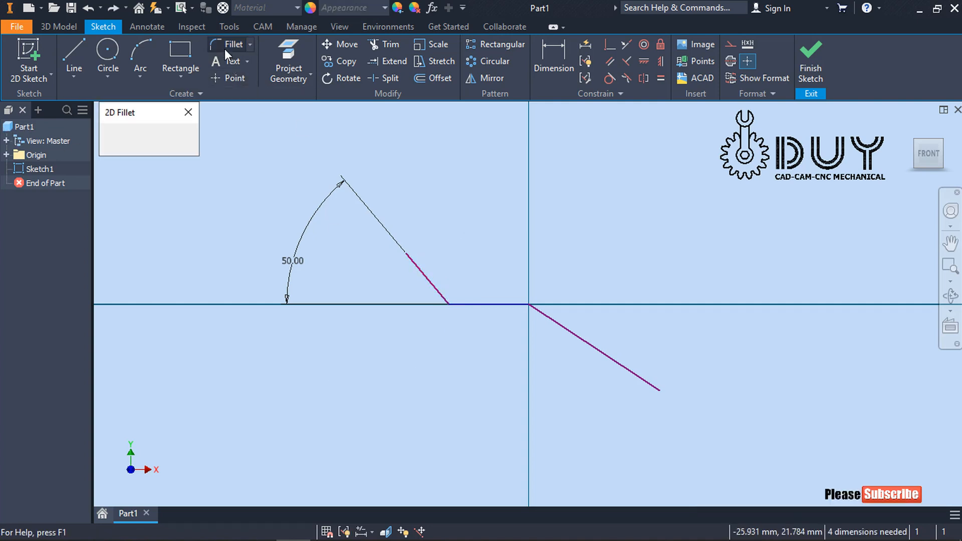
click(480, 304)
key(Escape)
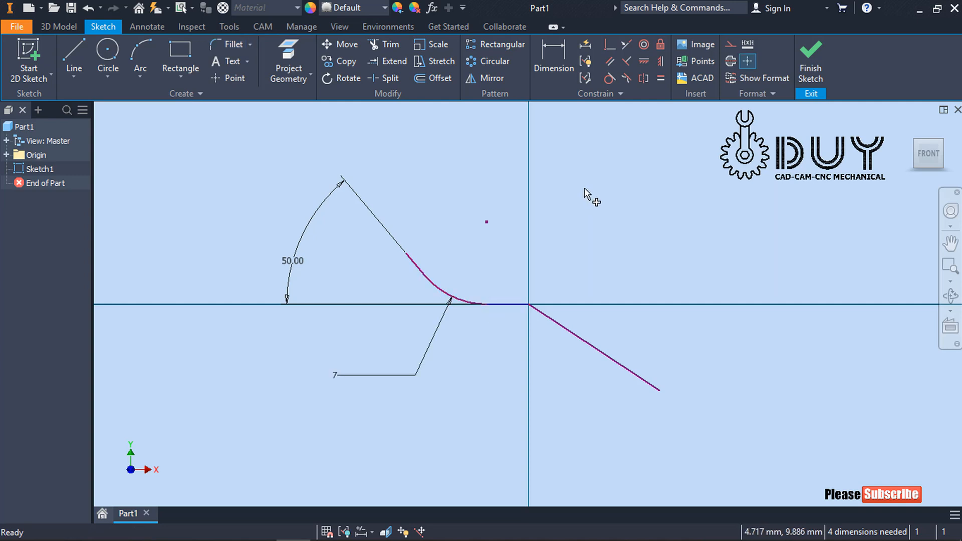
right_click(655, 169)
click(631, 185)
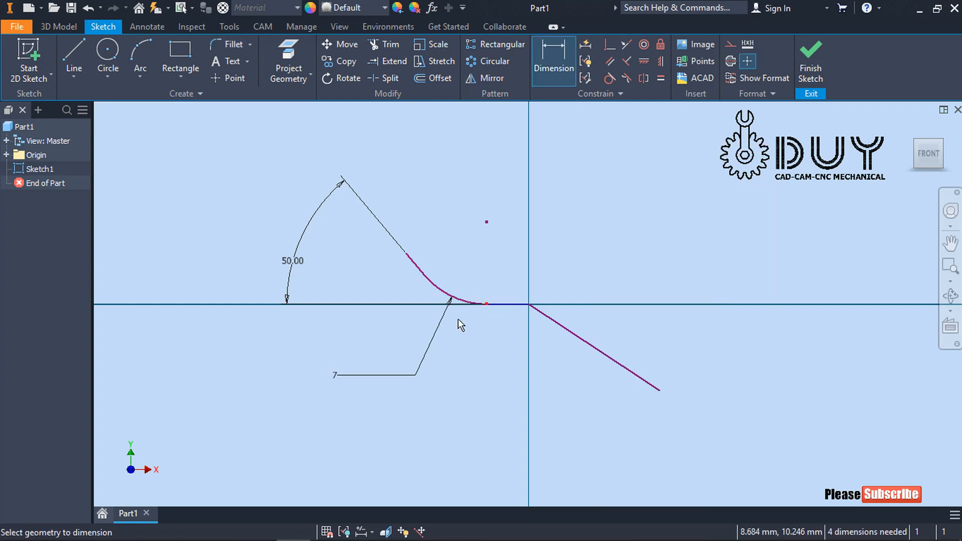
click(421, 270)
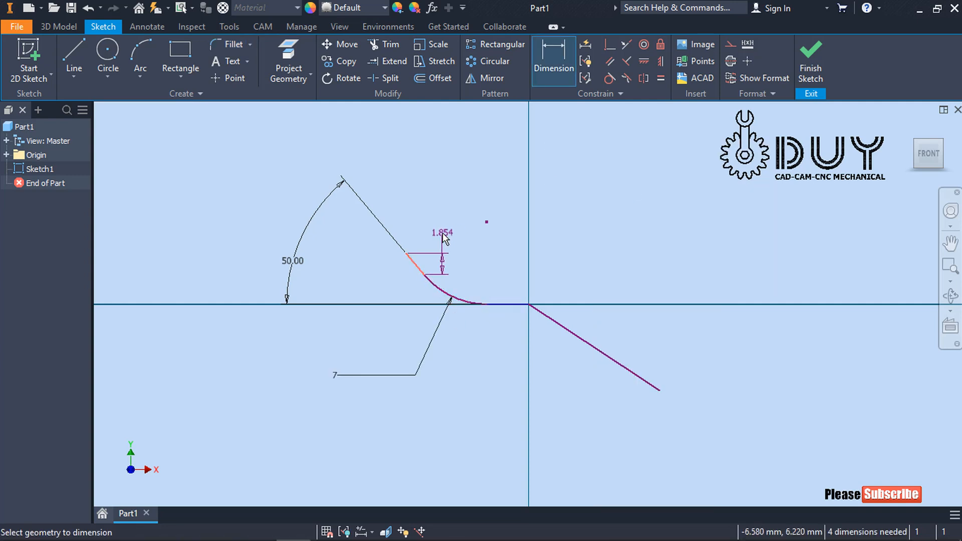
right_click(443, 233)
click(466, 285)
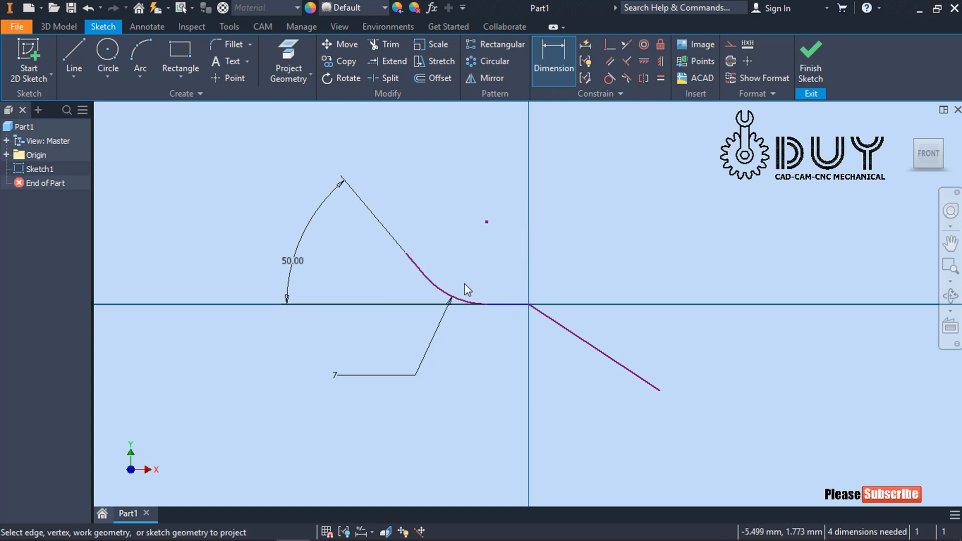
Add an aligned dimension of 15 mm to the upper-left sloped line.
key(d)
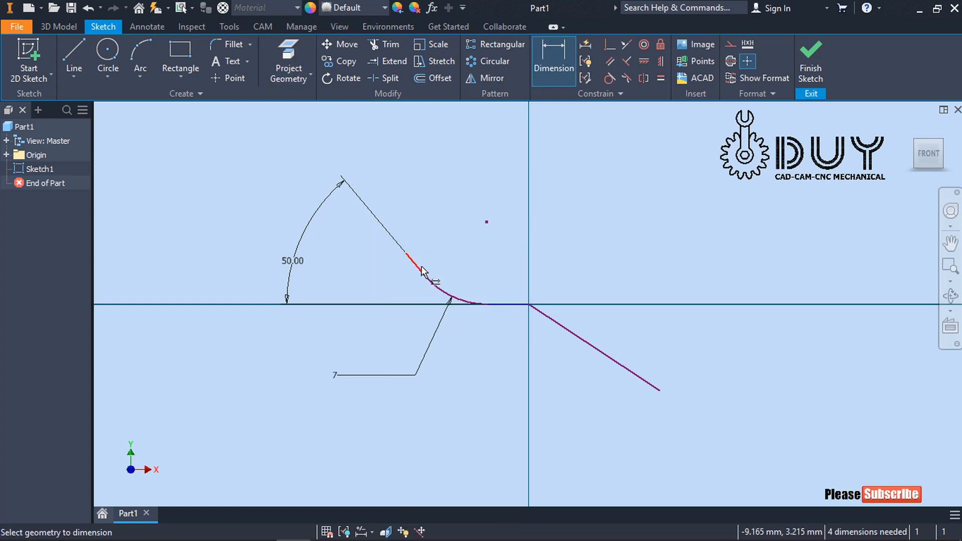
click(425, 266)
right_click(460, 217)
click(451, 279)
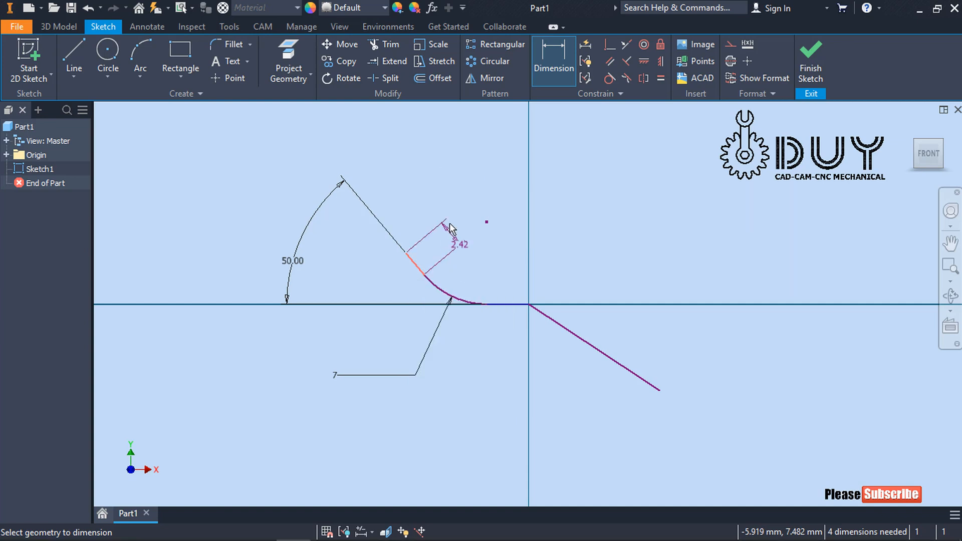
click(452, 232)
text(15)
key(Return)
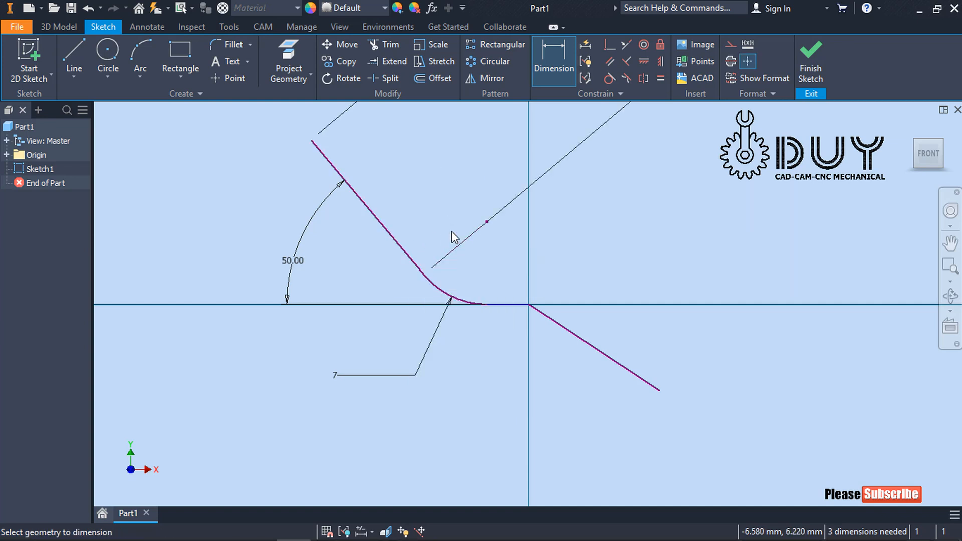
Dimension the horizontal line between the fillet and the origin with the expression 14+11.
scroll(453, 236, down, 5)
middle_drag(441, 242, 475, 250)
scroll(475, 249, up, 3)
middle_drag(326, 314, 482, 234)
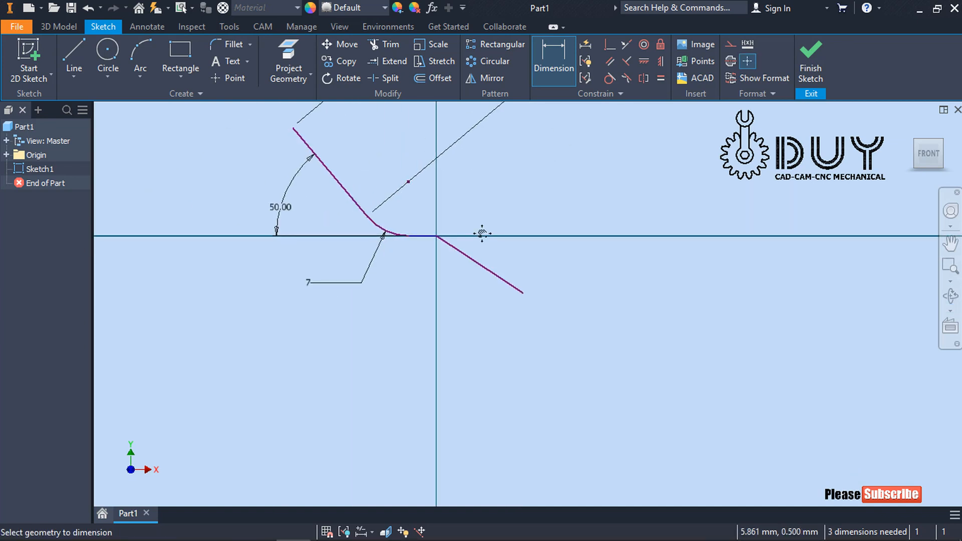
right_click(510, 203)
click(482, 222)
click(422, 237)
click(420, 350)
text(1)
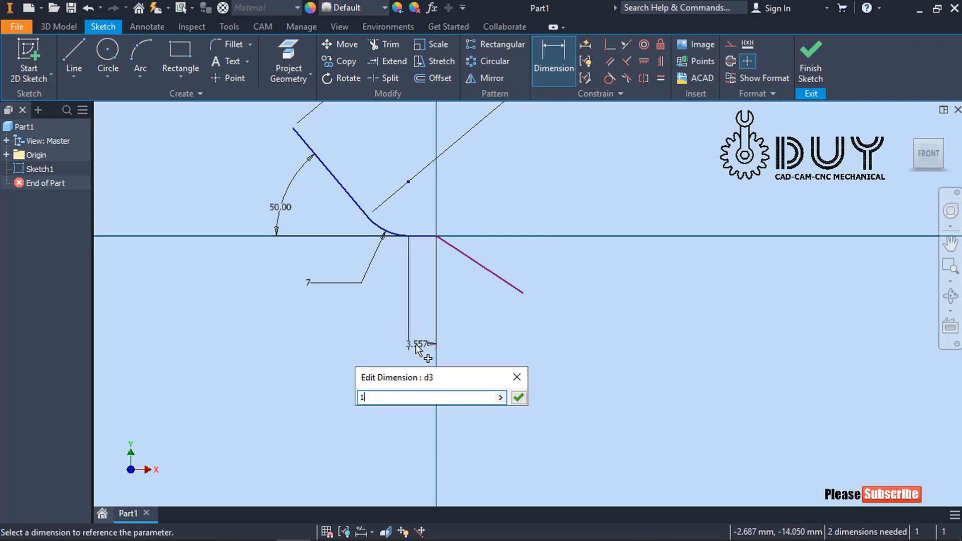
text(4+11)
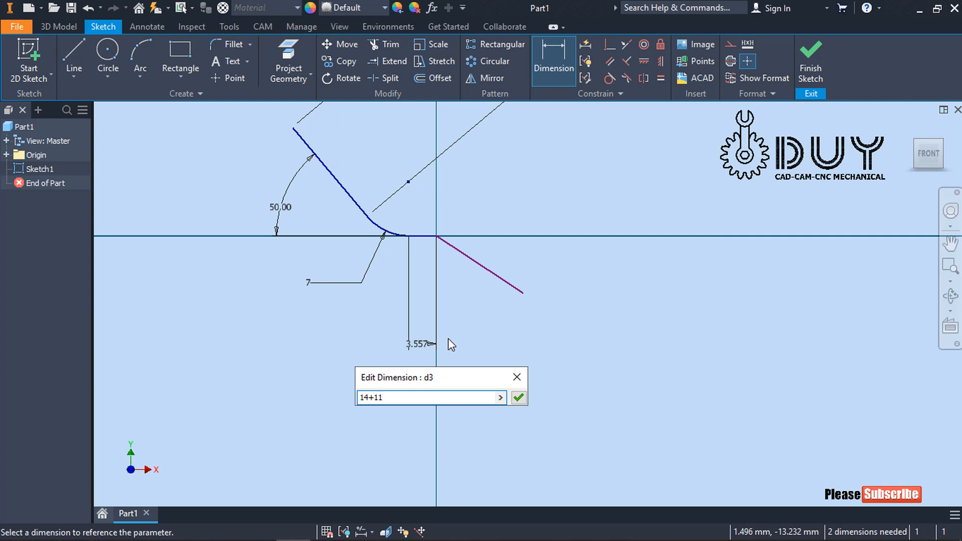
key(Return)
right_click(579, 195)
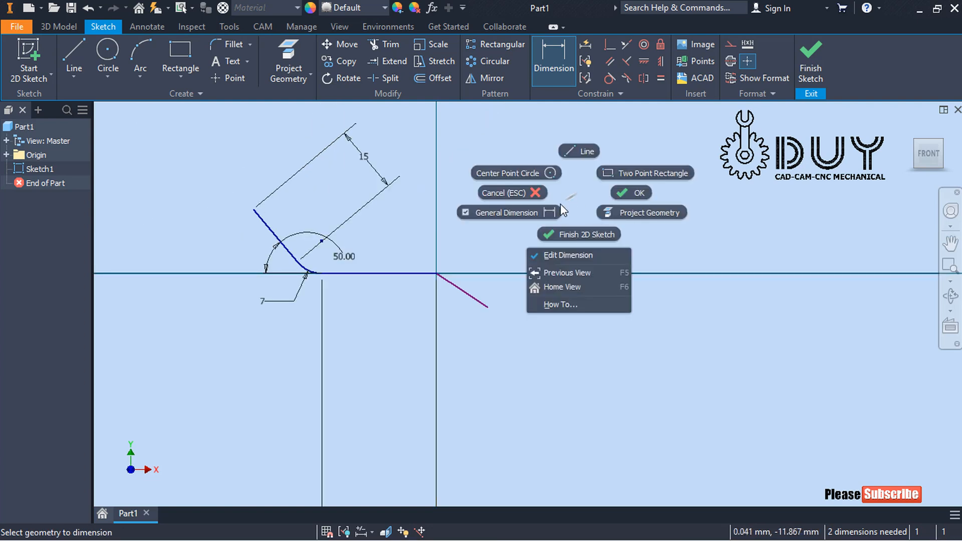
click(481, 301)
right_click(527, 188)
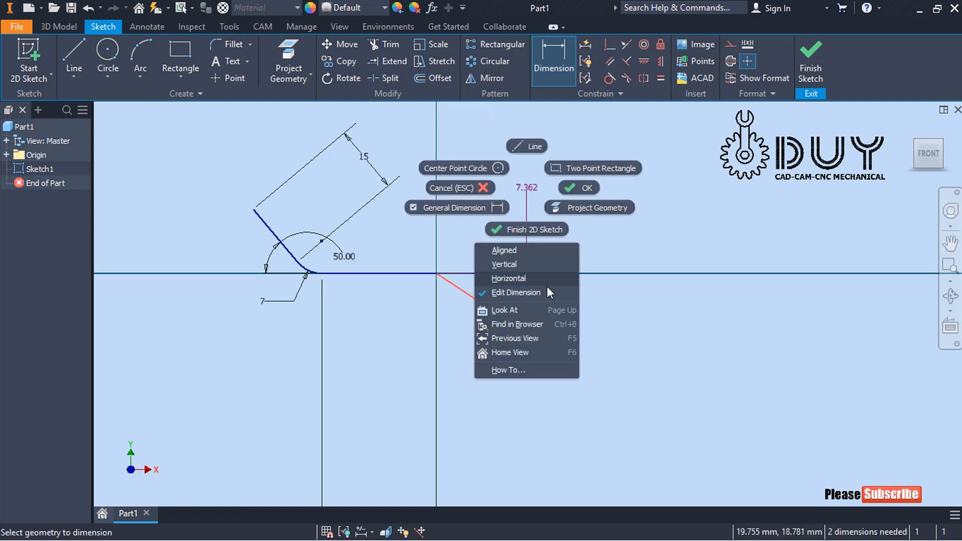
click(521, 250)
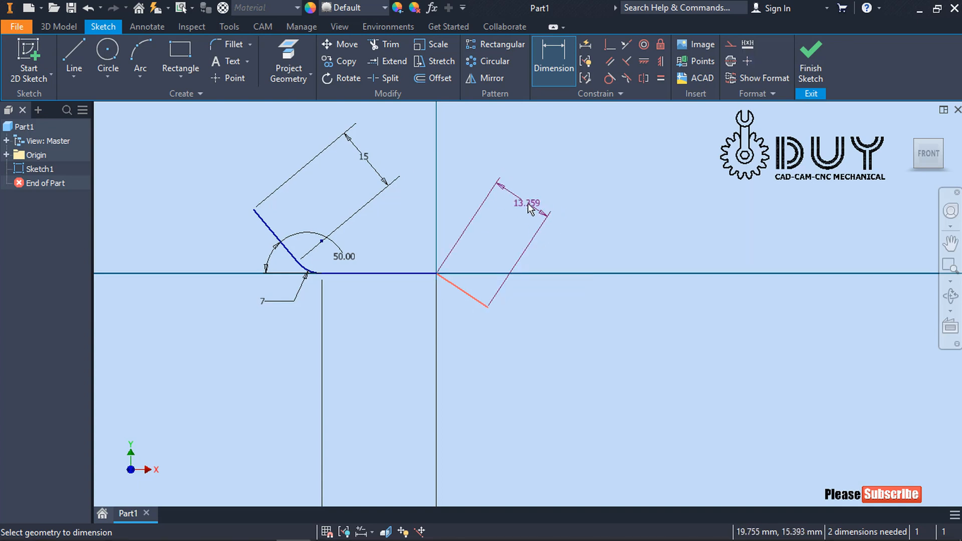
key(Escape)
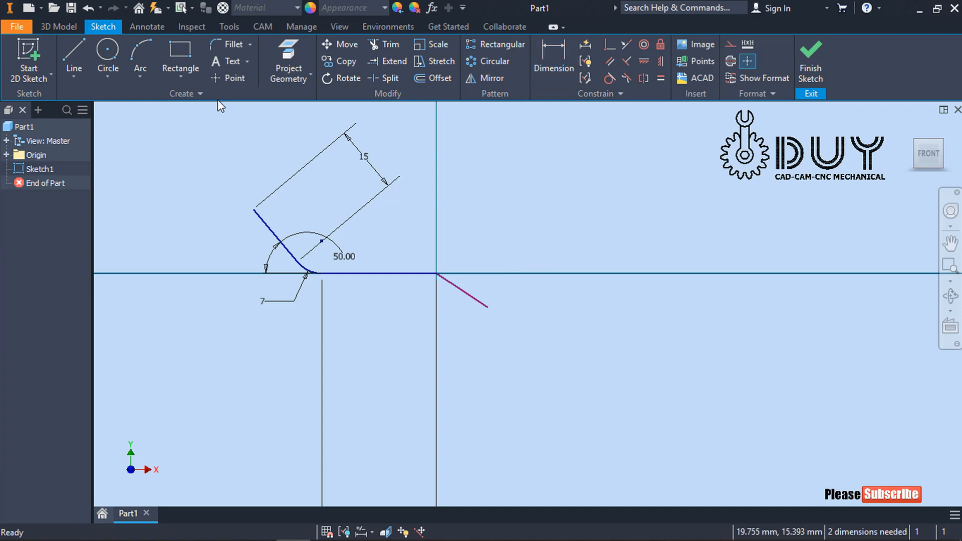
Fillet the corner at the origin between the horizontal line and the down-sloping line with a 10 mm radius.
click(219, 43)
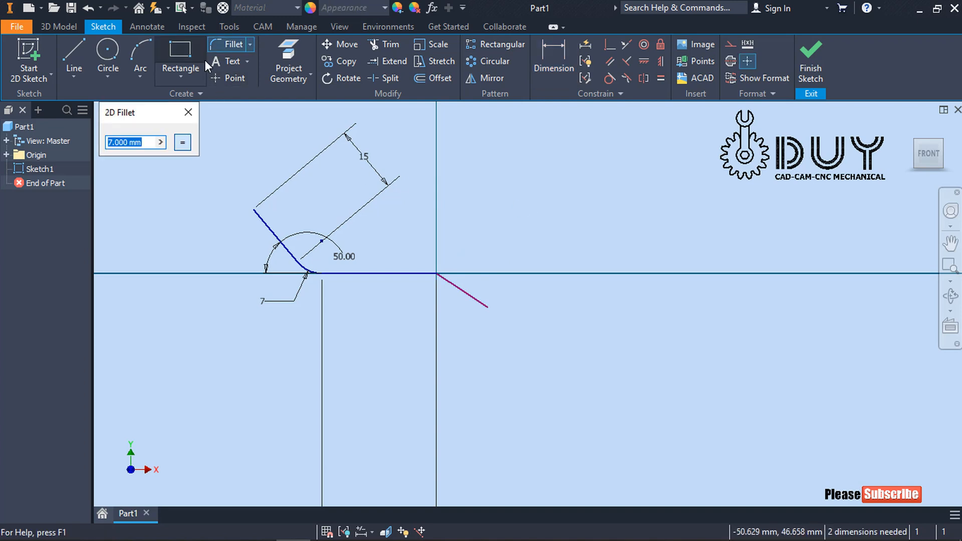
text(10)
click(420, 275)
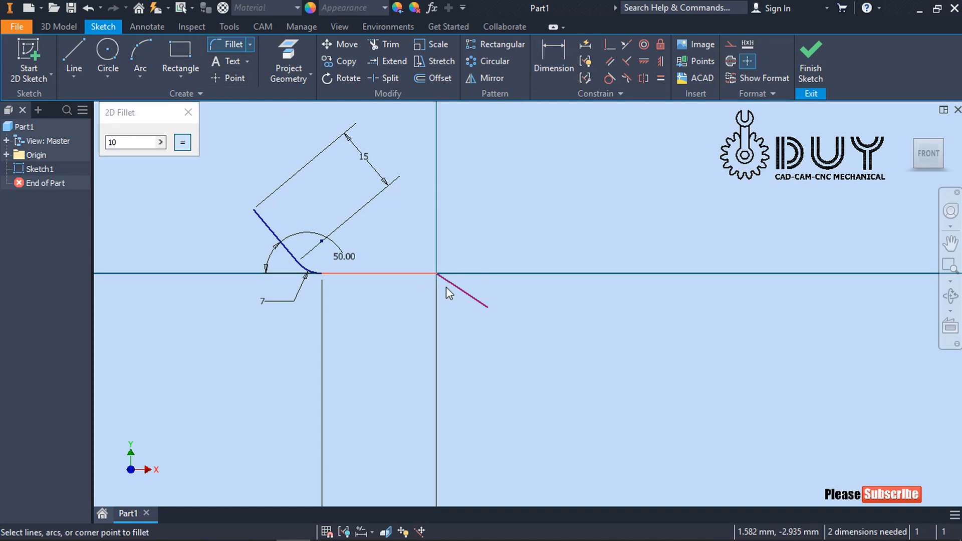
click(448, 282)
scroll(376, 341, up, 1)
middle_drag(375, 341, 463, 246)
scroll(463, 245, down, 5)
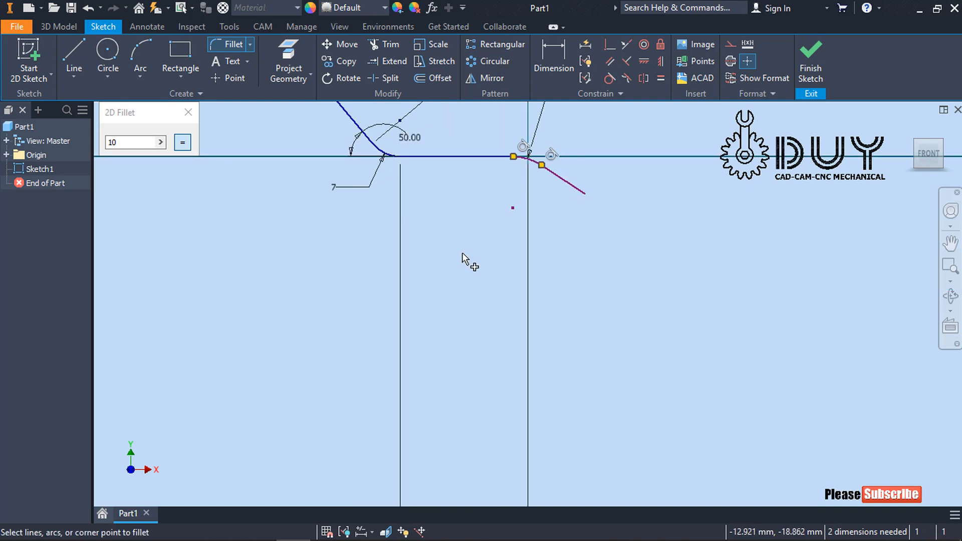
key(Escape)
Delete the length dimension of the horizontal line.
middle_drag(617, 341, 629, 253)
scroll(609, 272, up, 5)
middle_drag(599, 298, 524, 391)
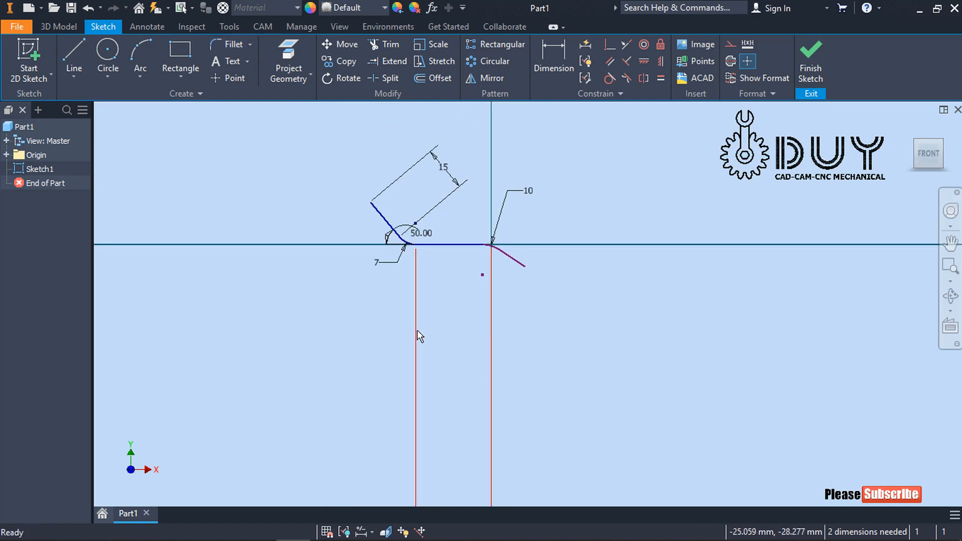
click(417, 330)
key(Delete)
scroll(549, 200, down, 3)
Add an aligned dimension of 70 mm to the line sloping down to the right.
right_click(548, 269)
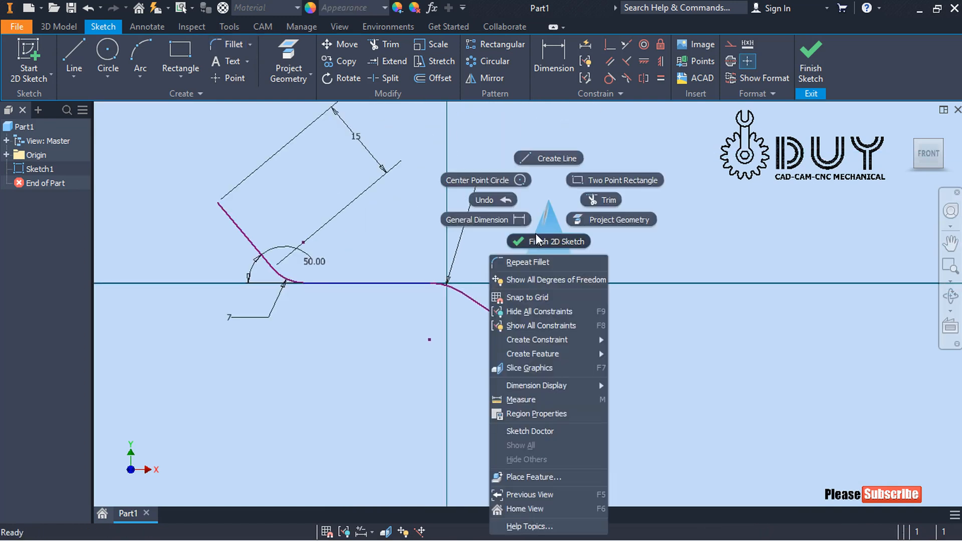
click(501, 280)
click(493, 317)
right_click(555, 245)
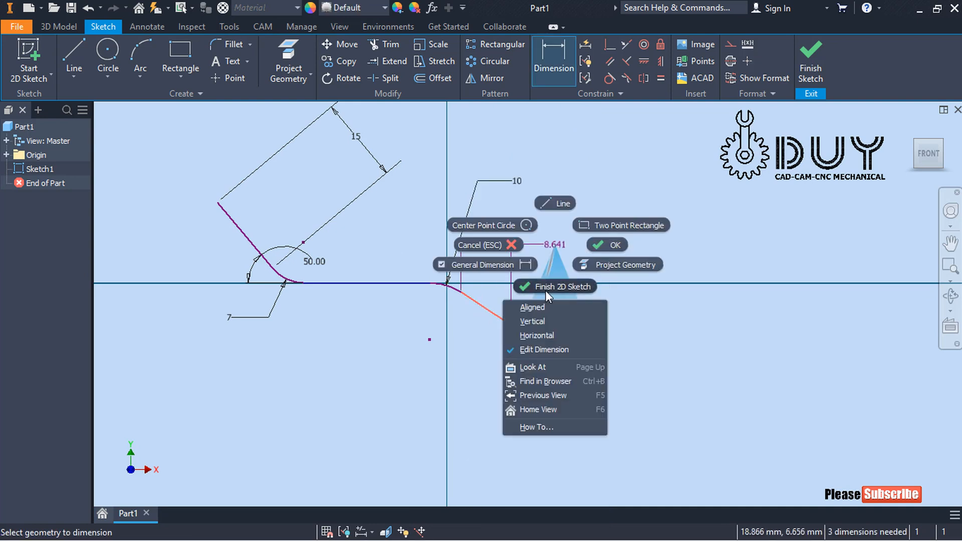
click(533, 309)
click(588, 230)
text(70)
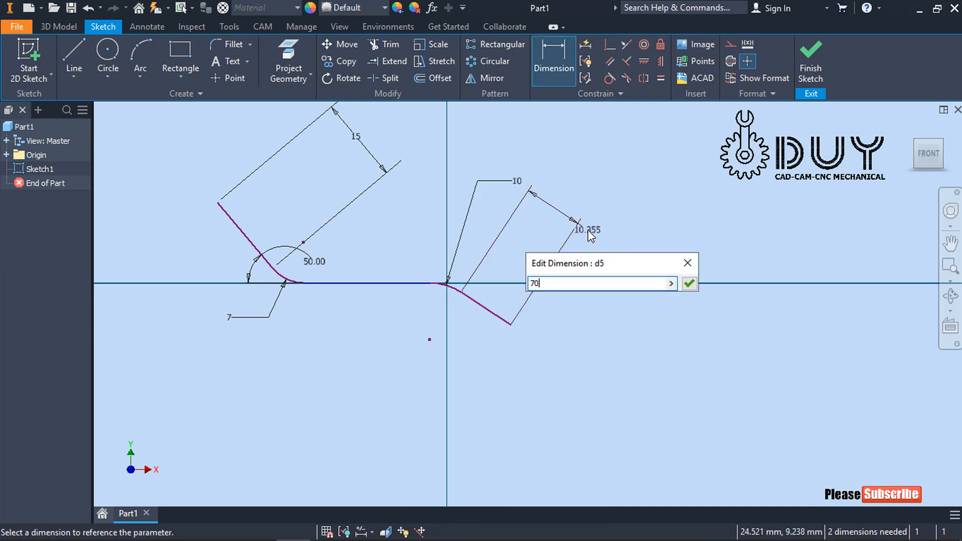
key(Return)
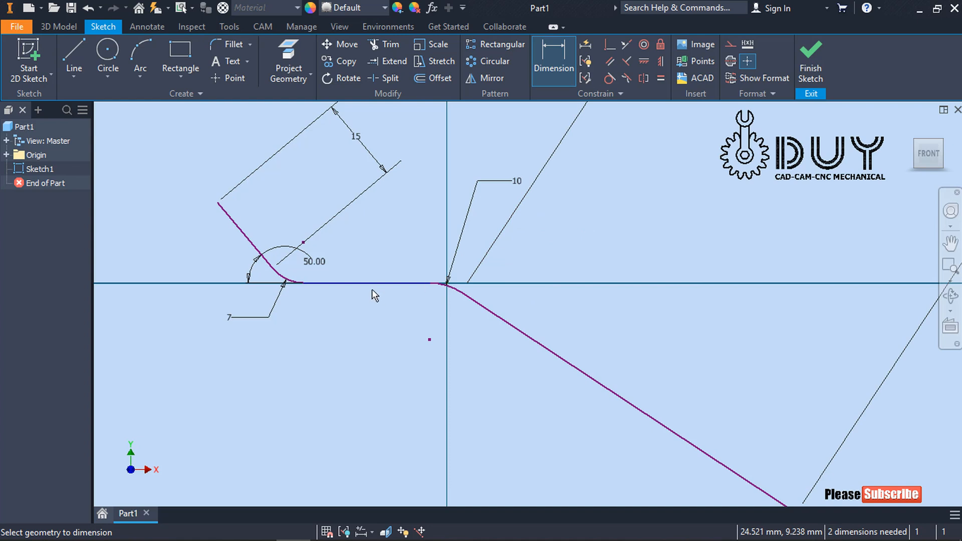
Dimension the horizontal line between the two fillets with the expression 14+11.
right_click(382, 230)
click(362, 248)
click(362, 284)
click(398, 332)
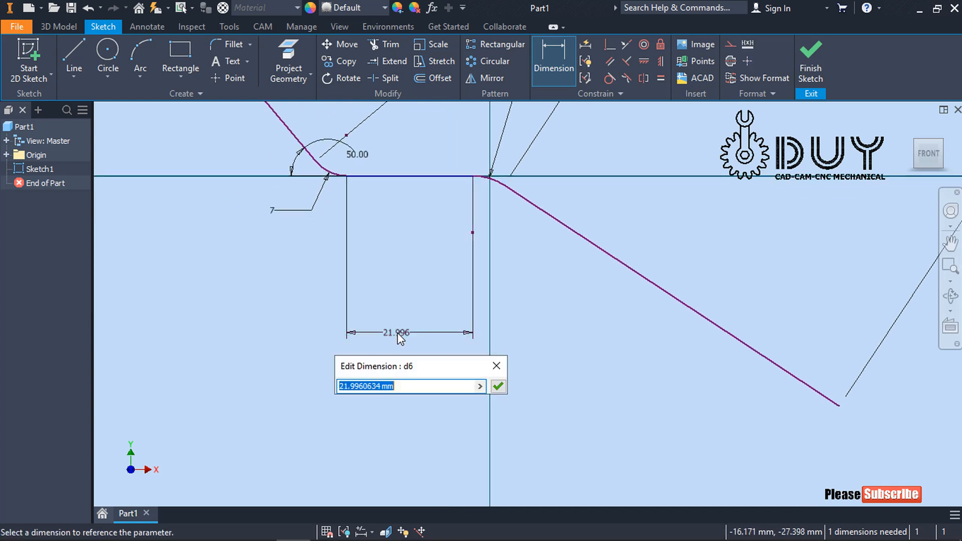
text(14+11)
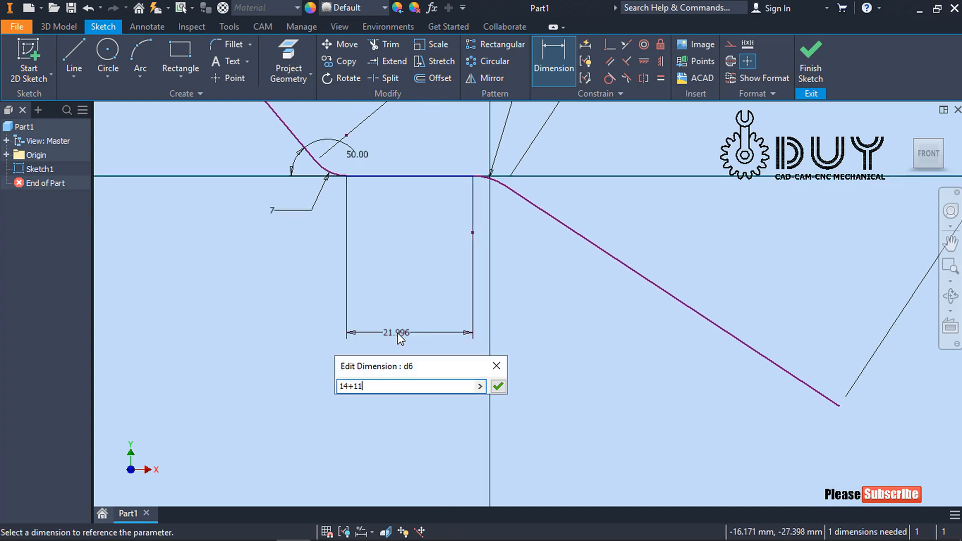
key(Return)
Offset the whole bent path downward by about 3.5 mm.
scroll(411, 346, down, 3)
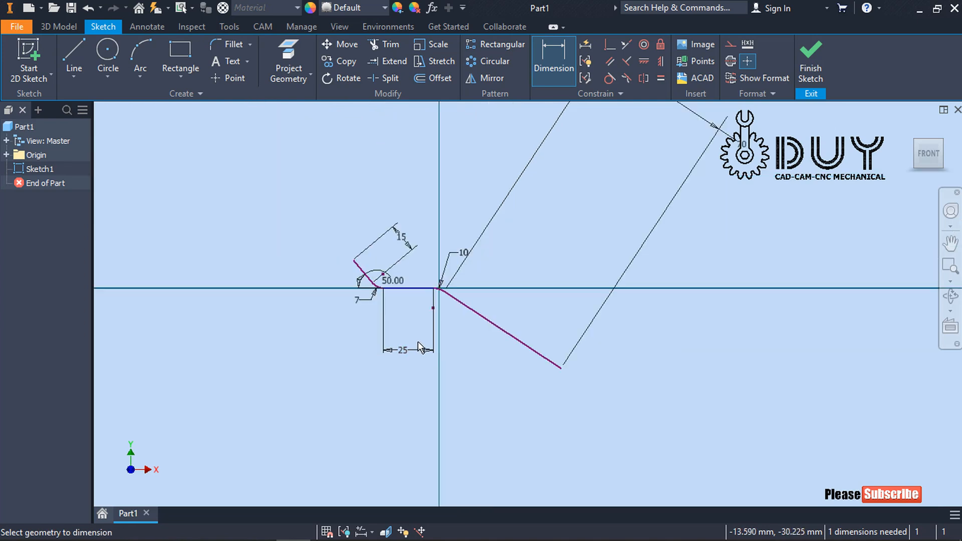
click(434, 78)
scroll(389, 281, up, 5)
scroll(510, 188, down, 2)
click(521, 167)
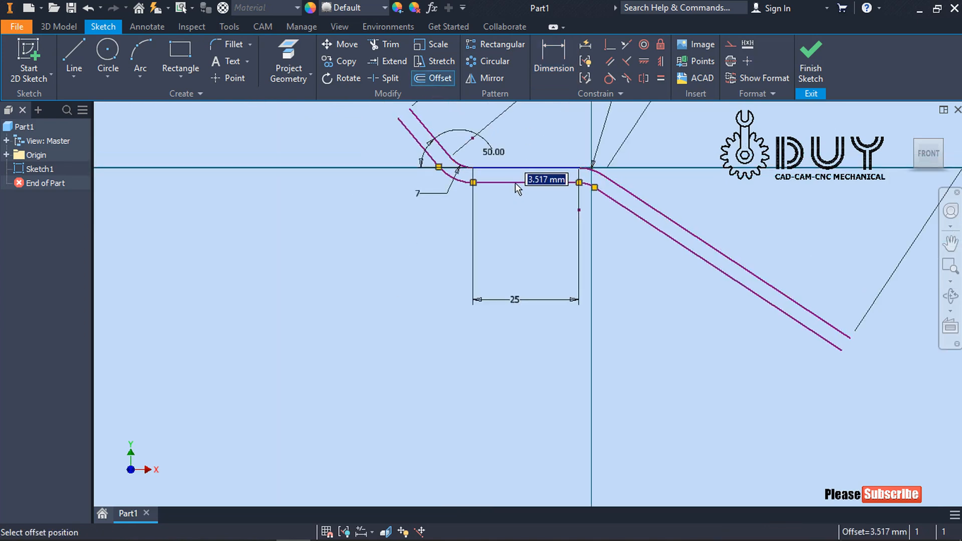
click(516, 183)
Dimension the gap between the short sloping line and its offset copy as 3 mm.
middle_drag(262, 243, 268, 270)
right_click(300, 260)
click(239, 278)
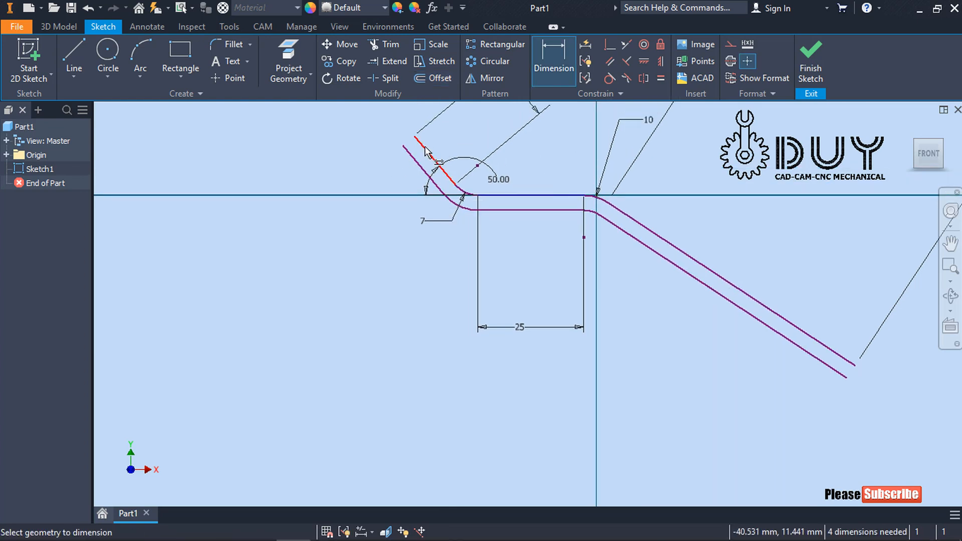
click(422, 146)
click(417, 162)
middle_drag(363, 144, 363, 295)
click(363, 264)
text(3)
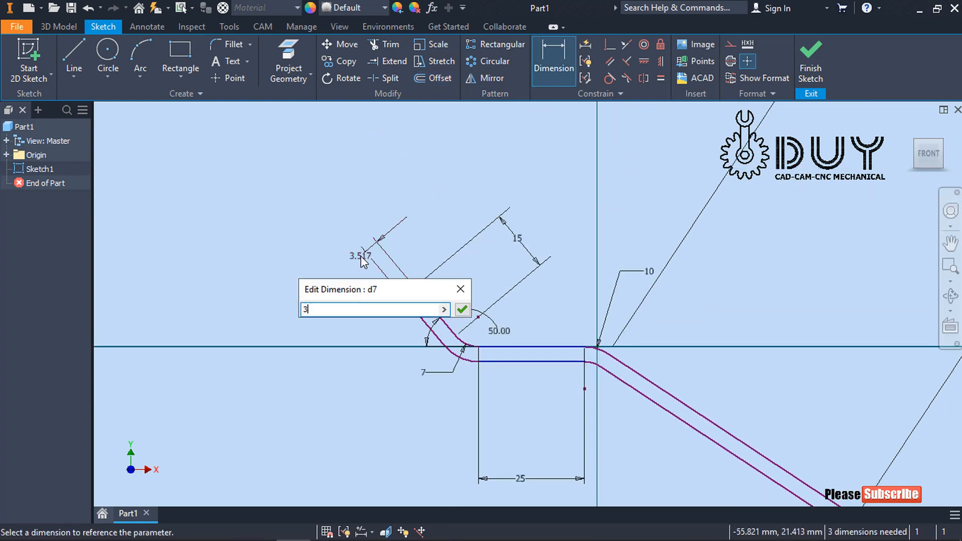
key(Return)
Close the upper-left end of the profile with a line joining the original path to its offset.
right_click(331, 205)
click(335, 166)
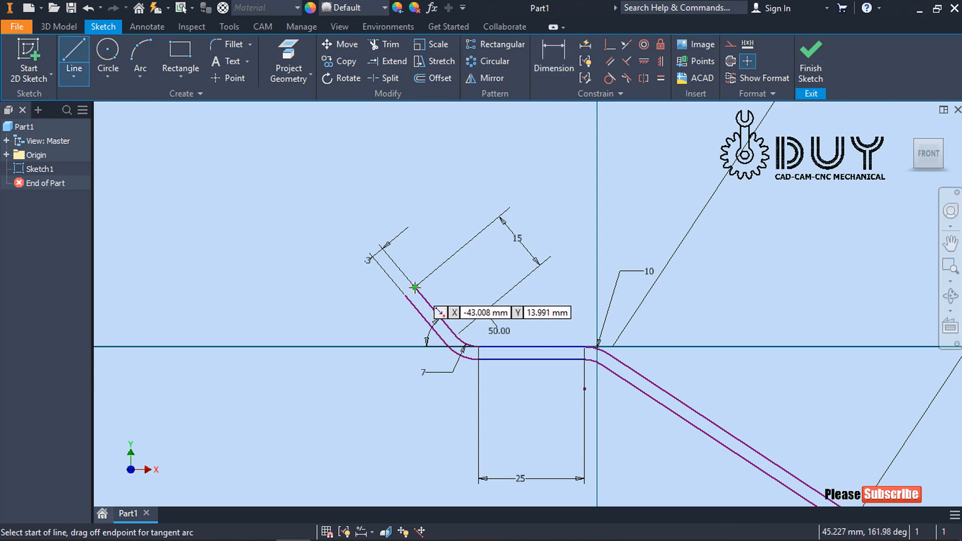
click(414, 287)
scroll(405, 296, up, 5)
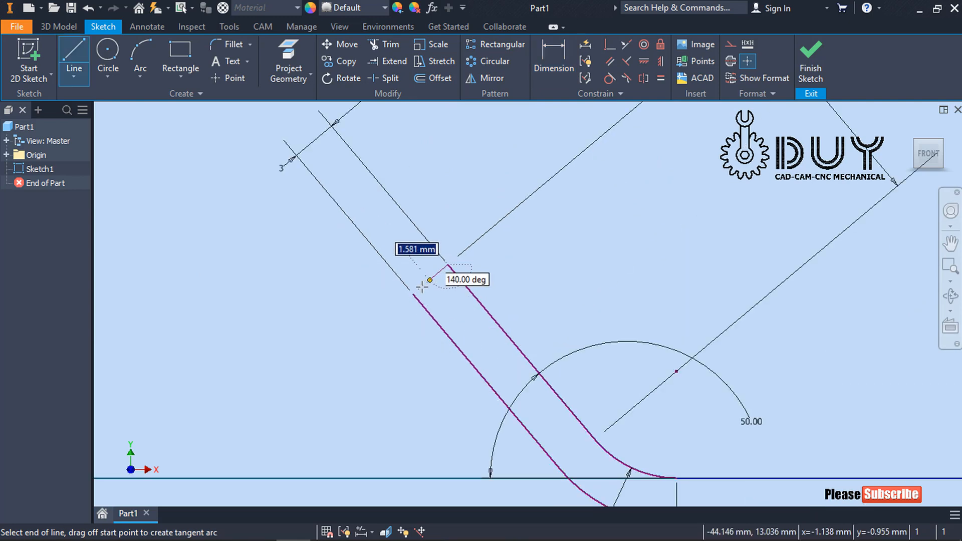
click(412, 294)
scroll(410, 297, down, 6)
key(Escape)
Close the lower-right end of the profile with a connecting line and finish the sketch.
right_click(741, 277)
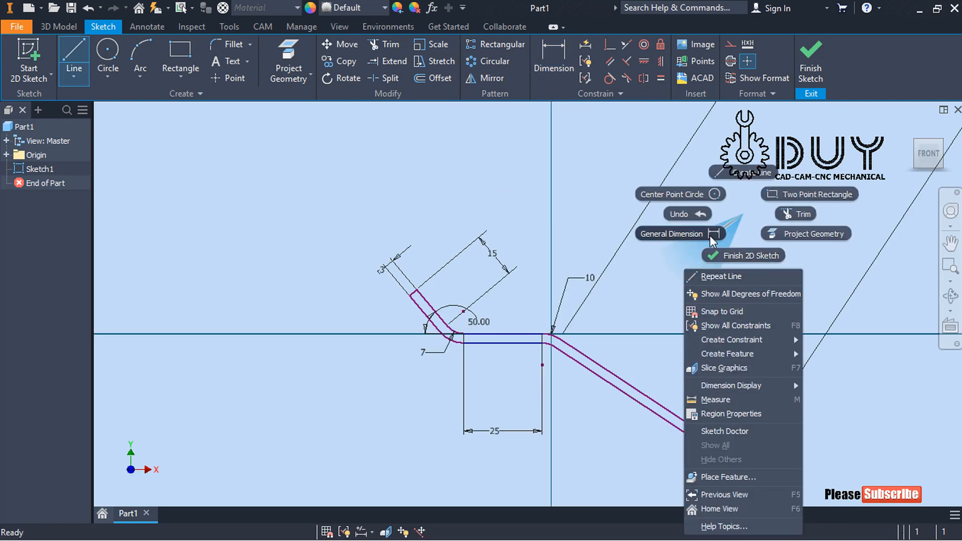
click(667, 273)
click(743, 459)
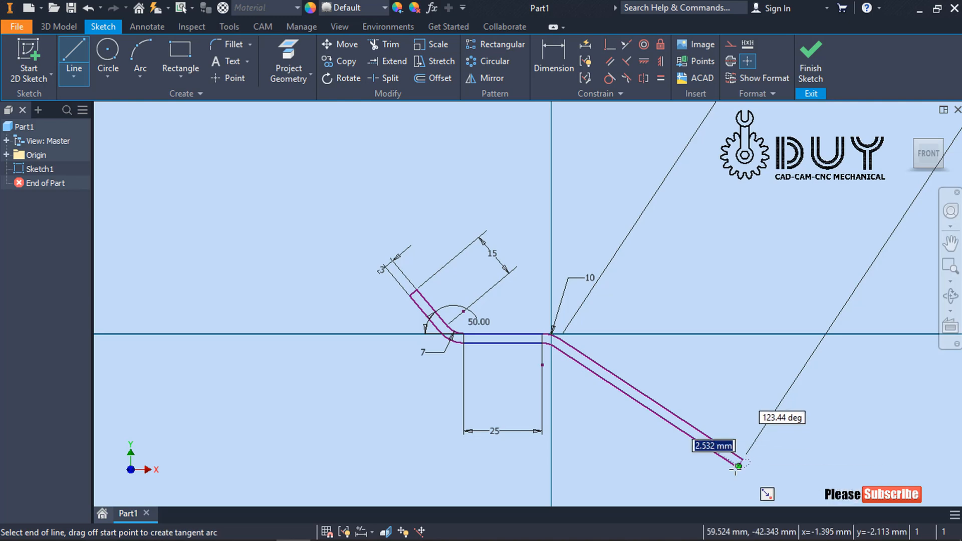
click(738, 466)
key(Escape)
click(811, 61)
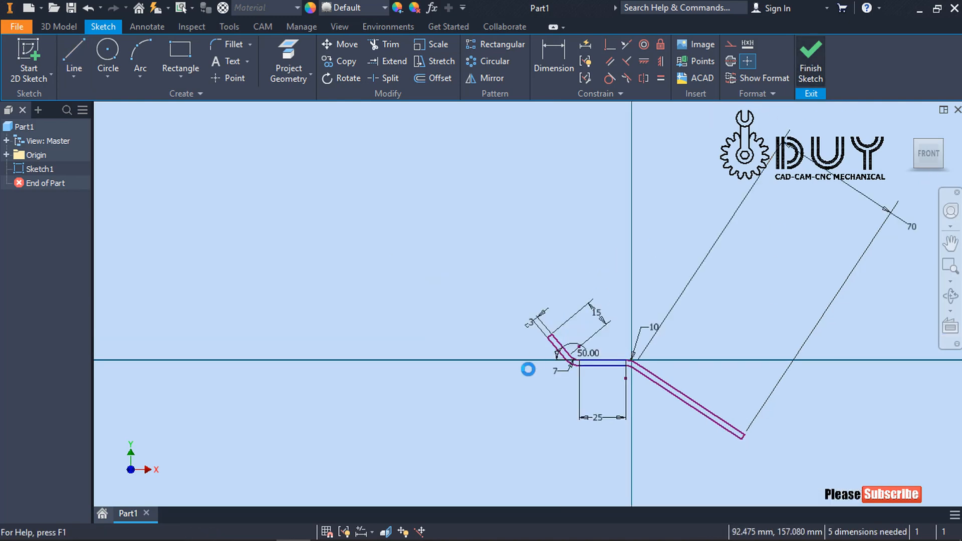
Extrude the closed bent profile 15 mm.
right_click(346, 403)
click(377, 380)
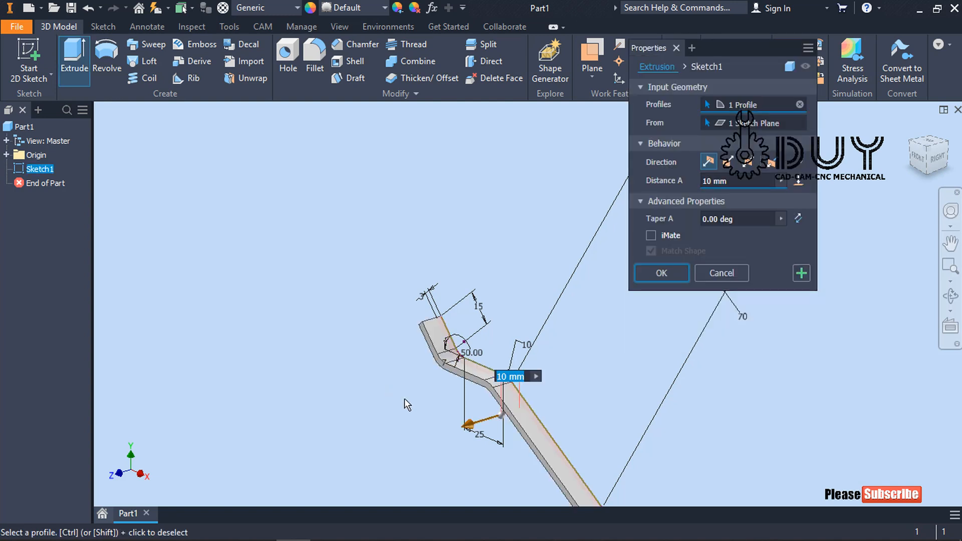
text(15)
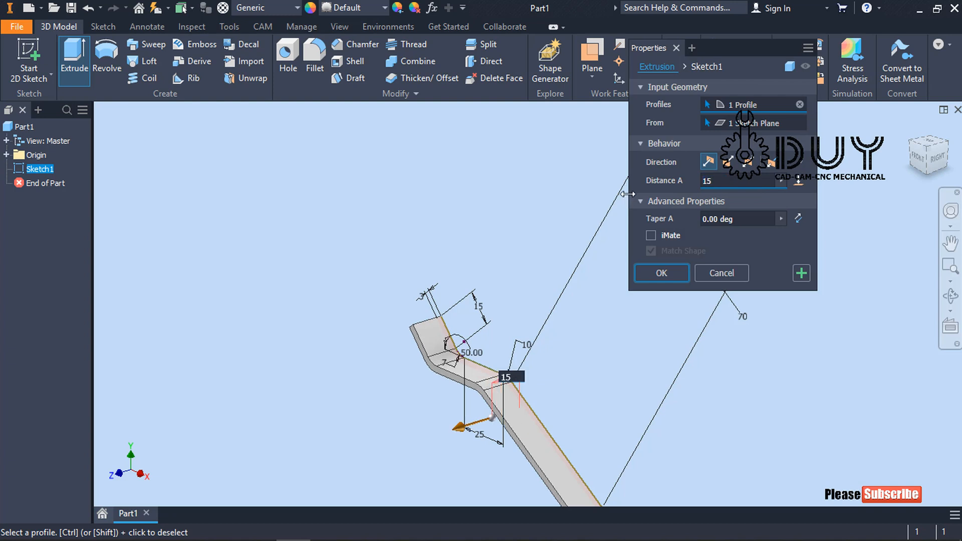
click(669, 279)
right_click(639, 231)
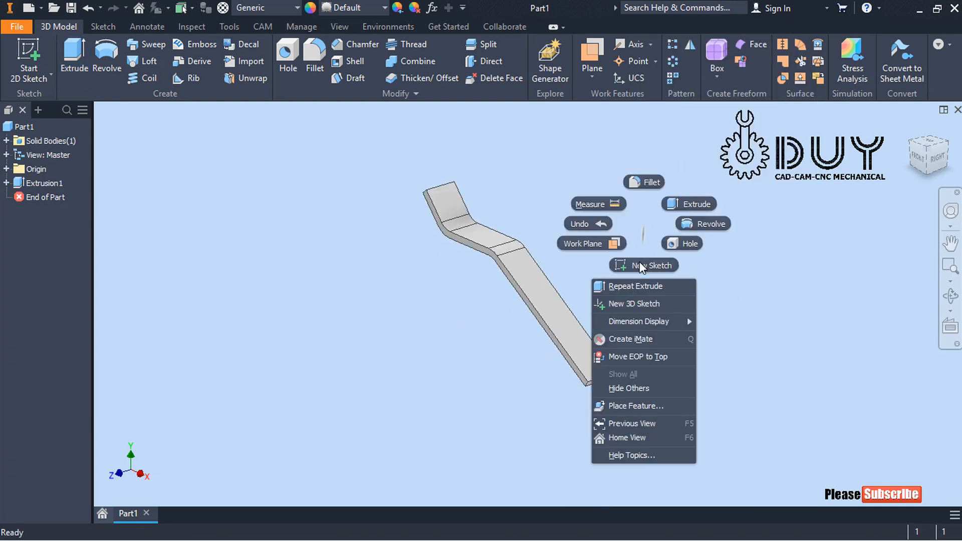
click(649, 264)
click(562, 326)
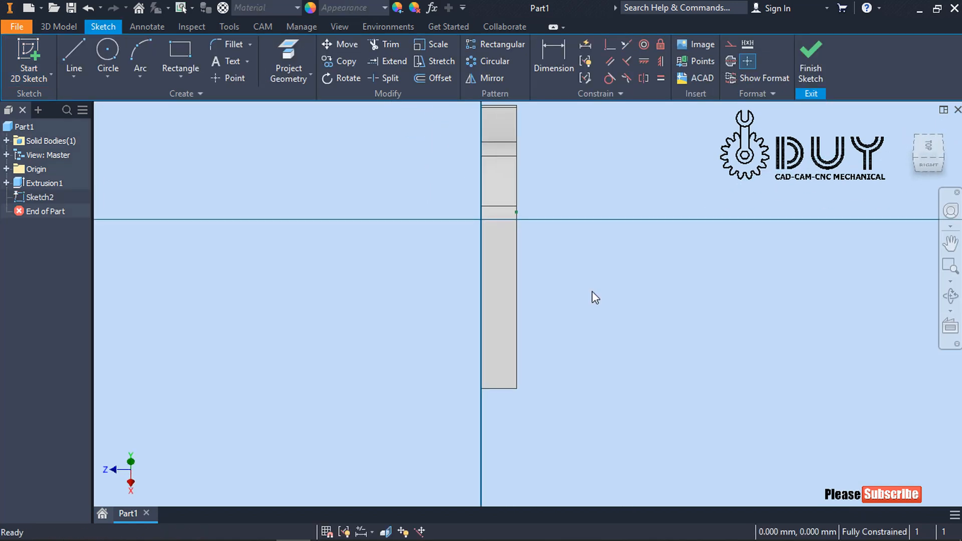
key(ctrl+z)
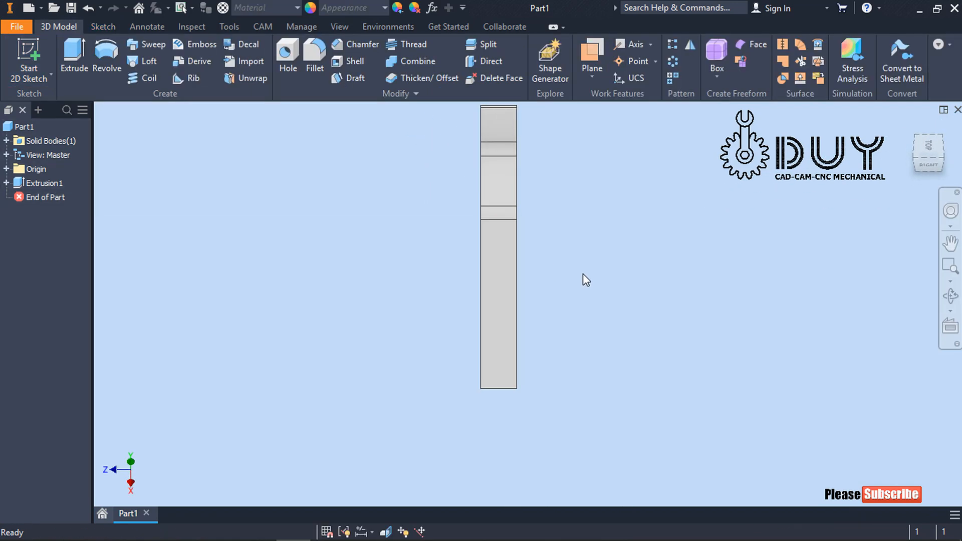
Round the two corner edges at the end of the long sloping leg with a 7.5 mm fillet.
mouse_move(590, 307)
shift+middle_down()
mouse_move(613, 271)
mouse_move(639, 262)
mouse_move(546, 279)
mouse_move(617, 260)
shift+middle_up()
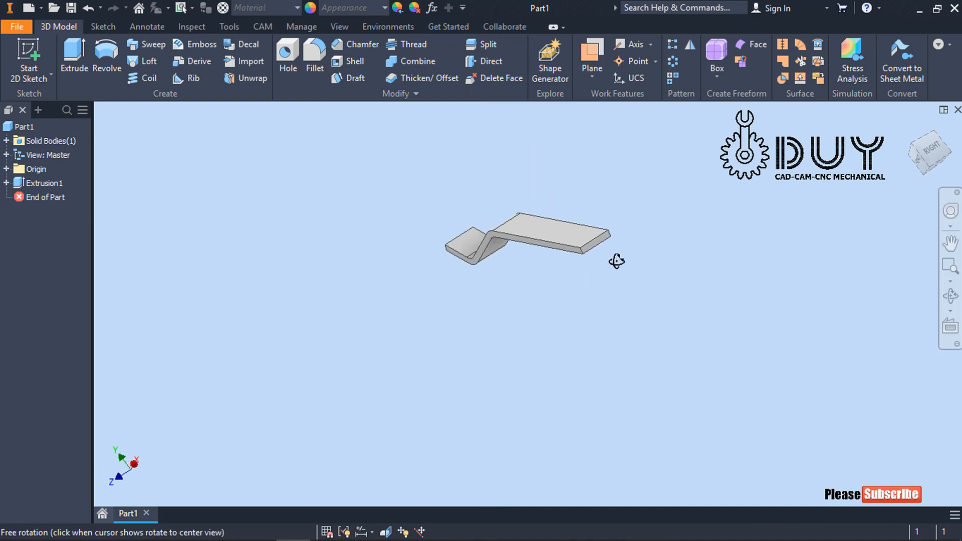
click(315, 55)
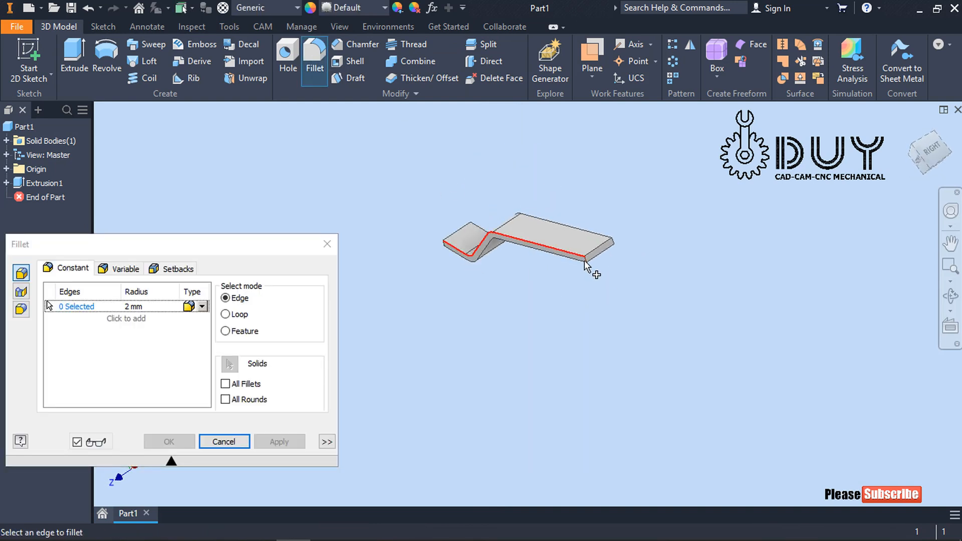
click(585, 261)
key(Return)
click(315, 56)
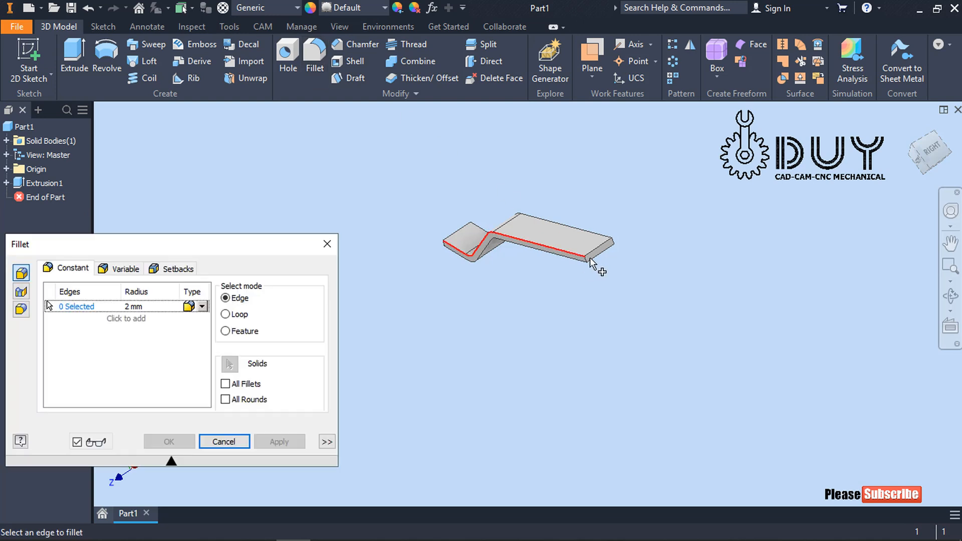
click(592, 261)
click(618, 242)
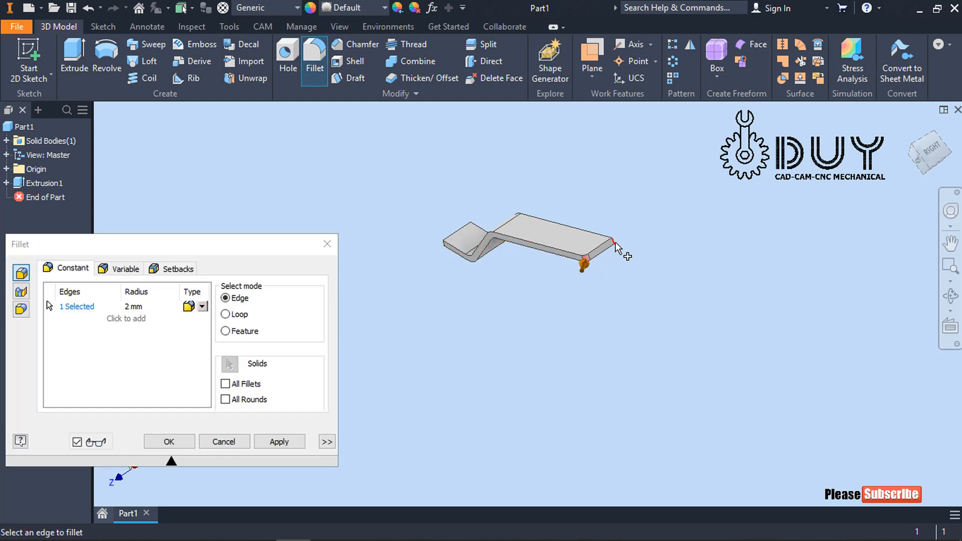
click(146, 307)
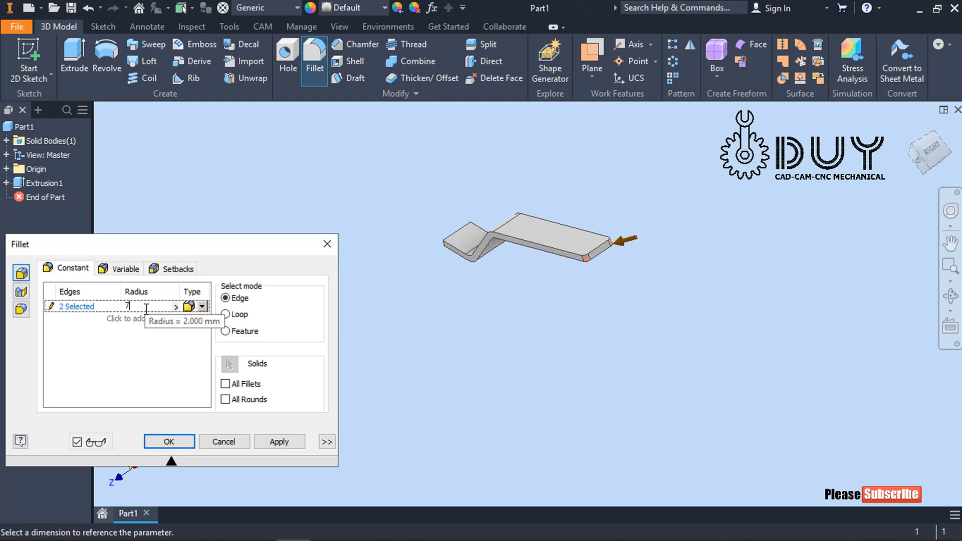
text(7.5)
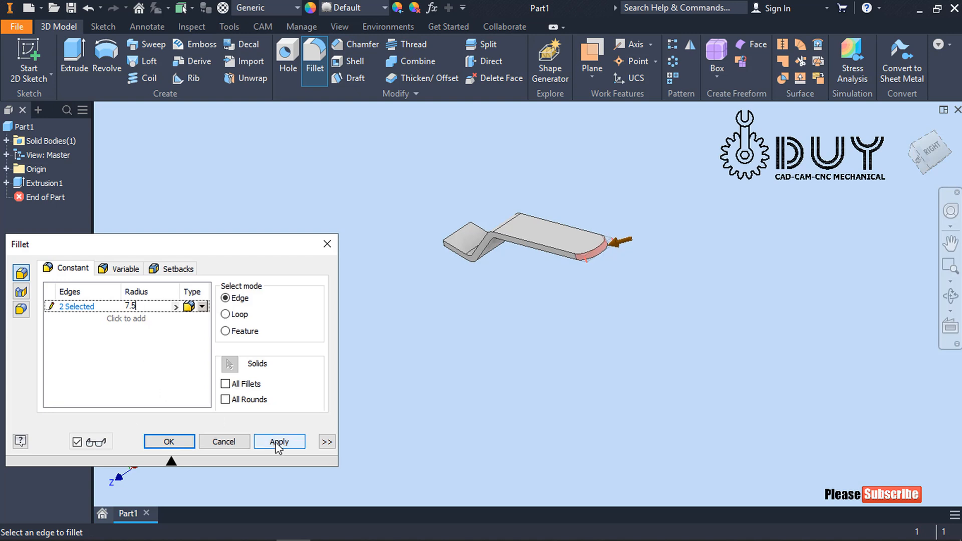
click(169, 442)
Fillet the two corner edges at the end of the short bent leg with a 7.5 mm radius.
shift+middle_drag(439, 303, 538, 337)
click(315, 55)
scroll(408, 226, up, 5)
click(430, 292)
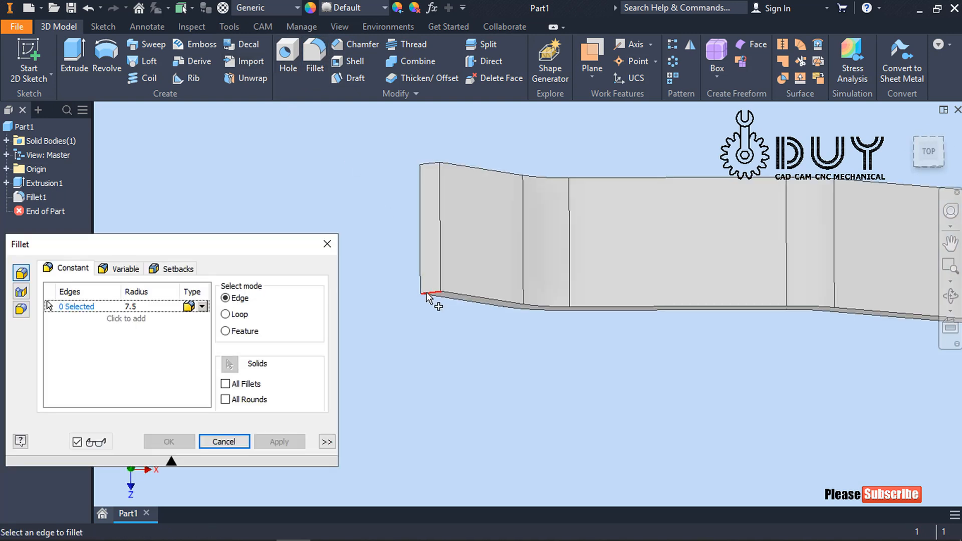
click(424, 190)
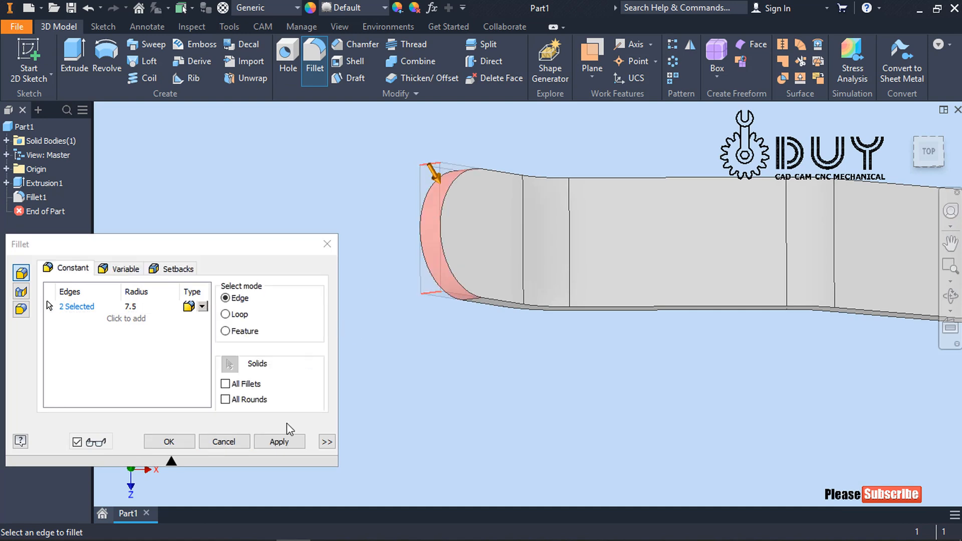
click(169, 441)
Start a sketch on the long sloping face and project its rounded end edge as construction geometry.
scroll(615, 406, down, 3)
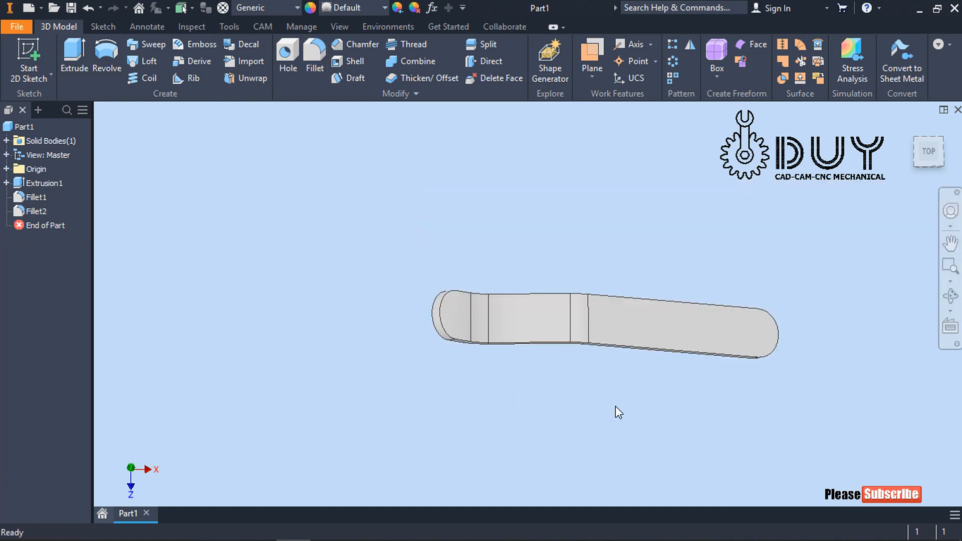
right_click(616, 410)
click(607, 442)
click(659, 343)
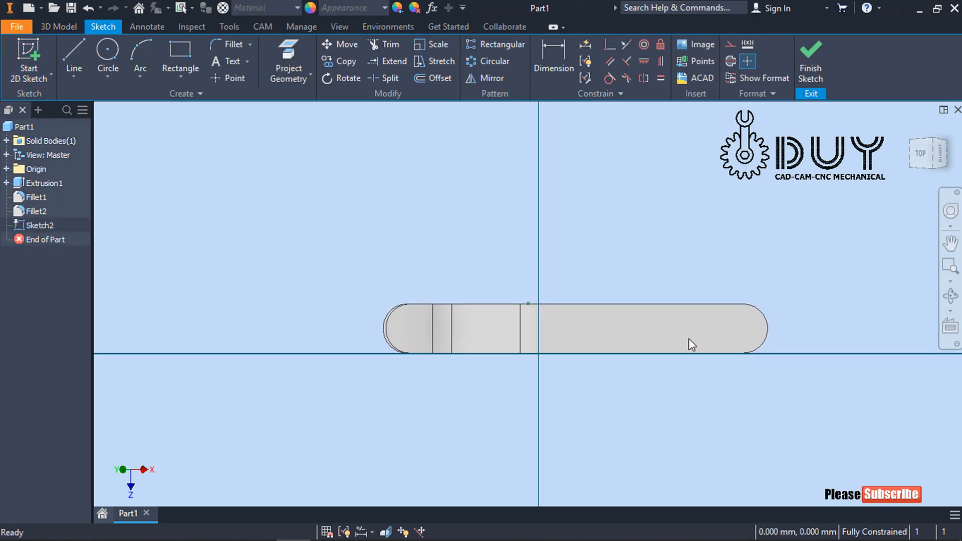
right_click(680, 231)
click(748, 232)
click(768, 327)
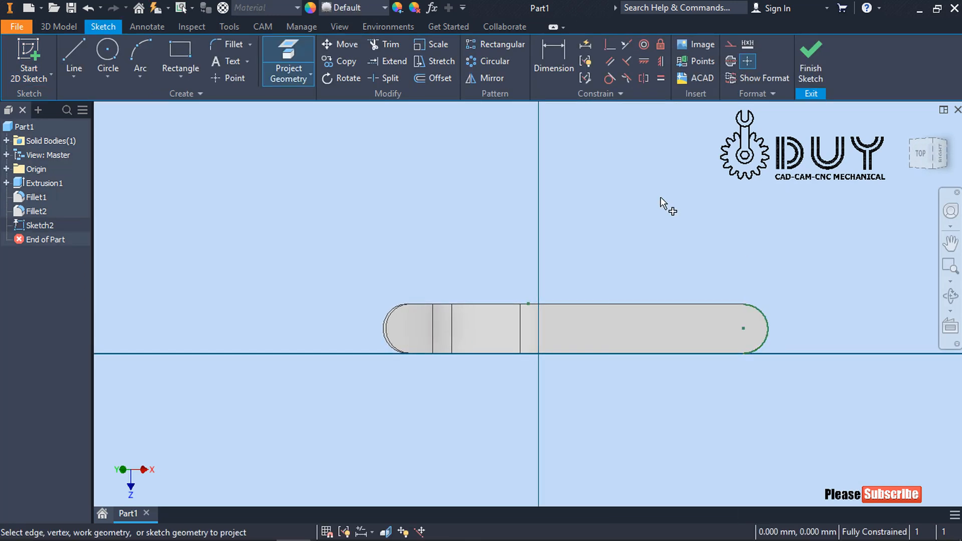
key(Escape)
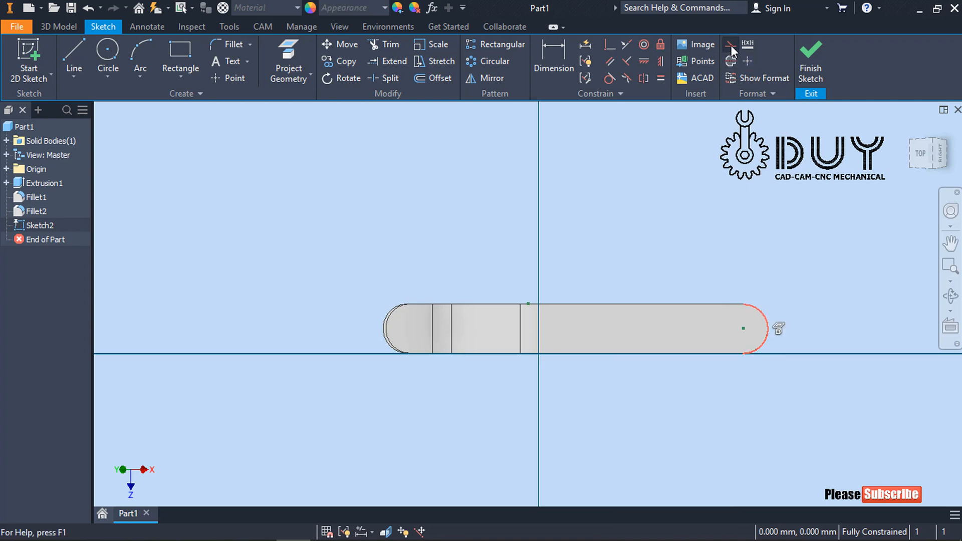
Place a center point on the sloping face level with the projected arc's center, dimension it 55 mm from that center, and finish the sketch.
click(228, 78)
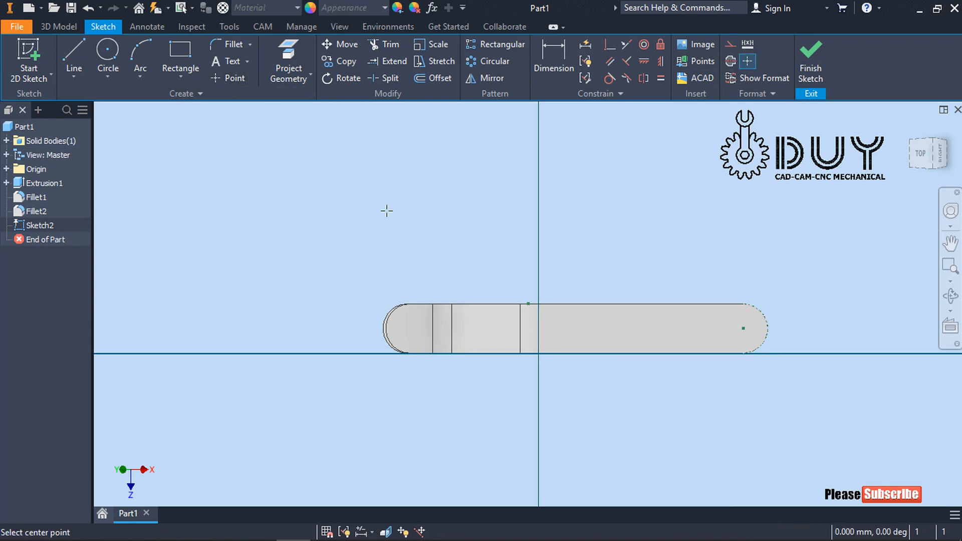
click(561, 329)
right_click(594, 203)
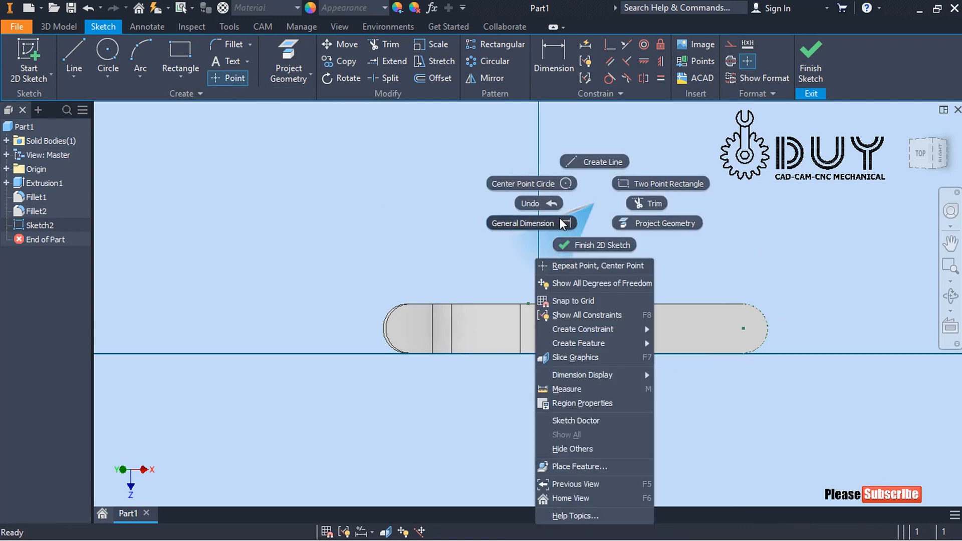
click(526, 221)
click(743, 328)
click(672, 226)
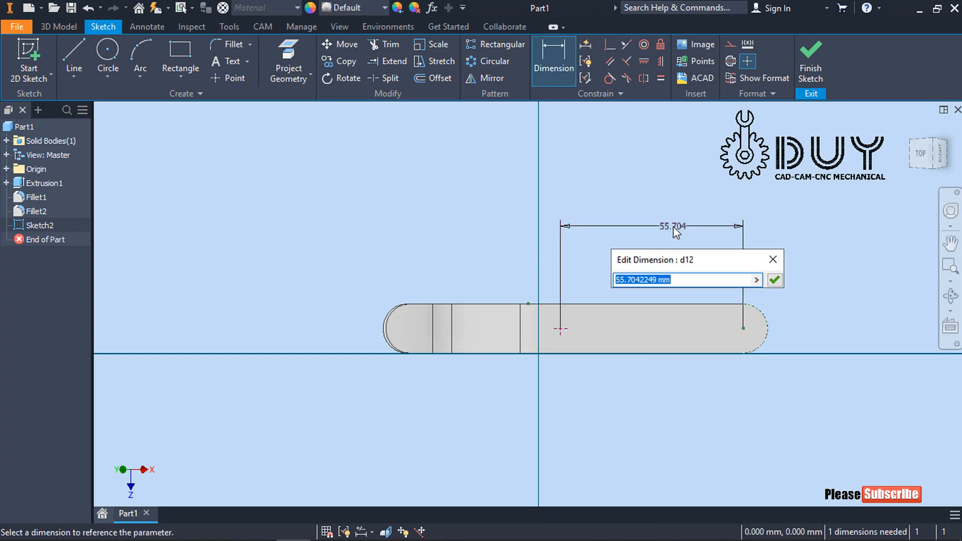
text(55)
key(Return)
click(808, 81)
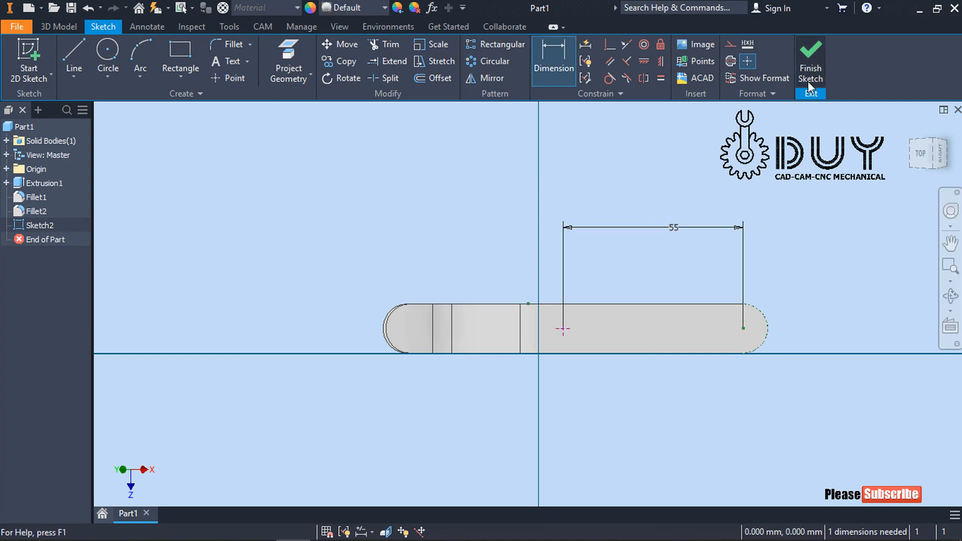
Cut a 6 mm diameter through-all hole at the sketched center point on the long sloping leg.
right_click(366, 229)
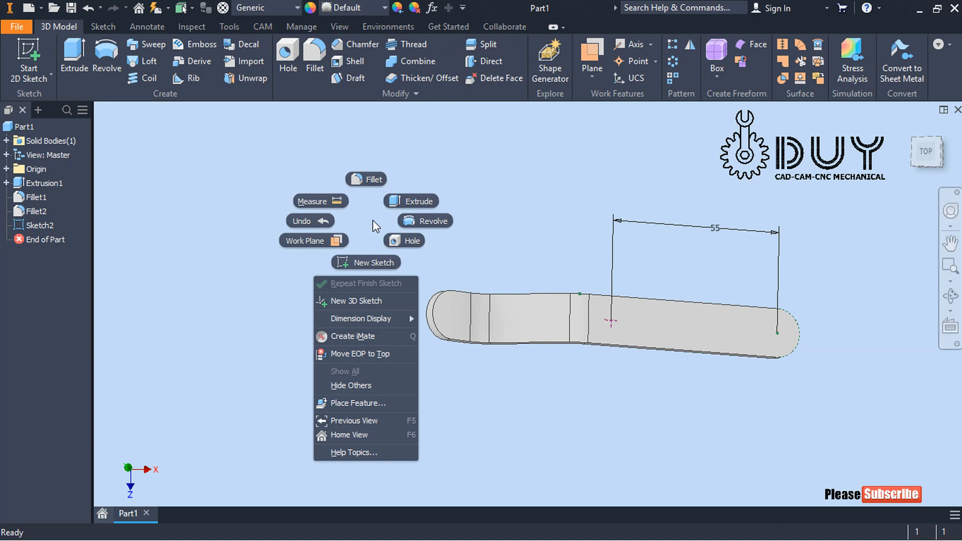
click(403, 239)
shift+middle_drag(427, 242, 410, 187)
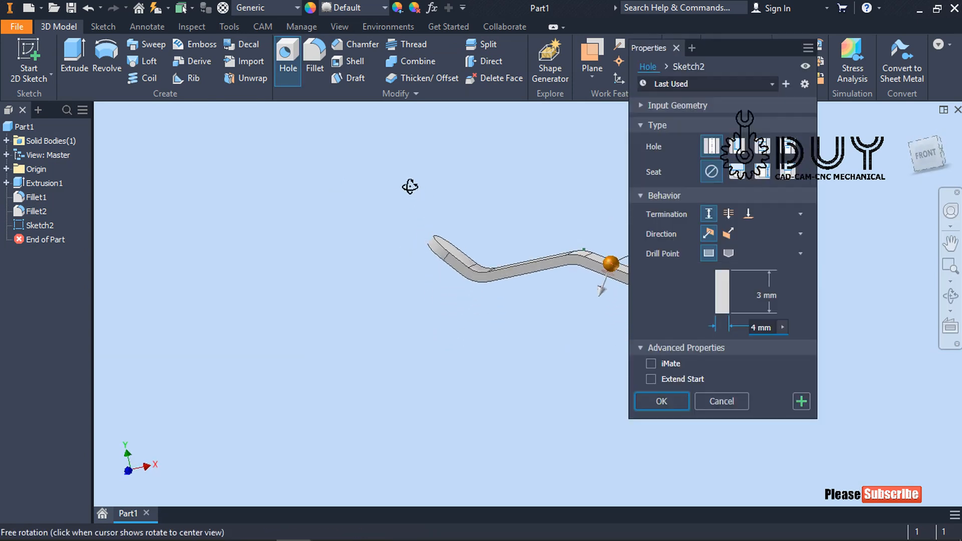
middle_drag(476, 343, 233, 332)
click(729, 214)
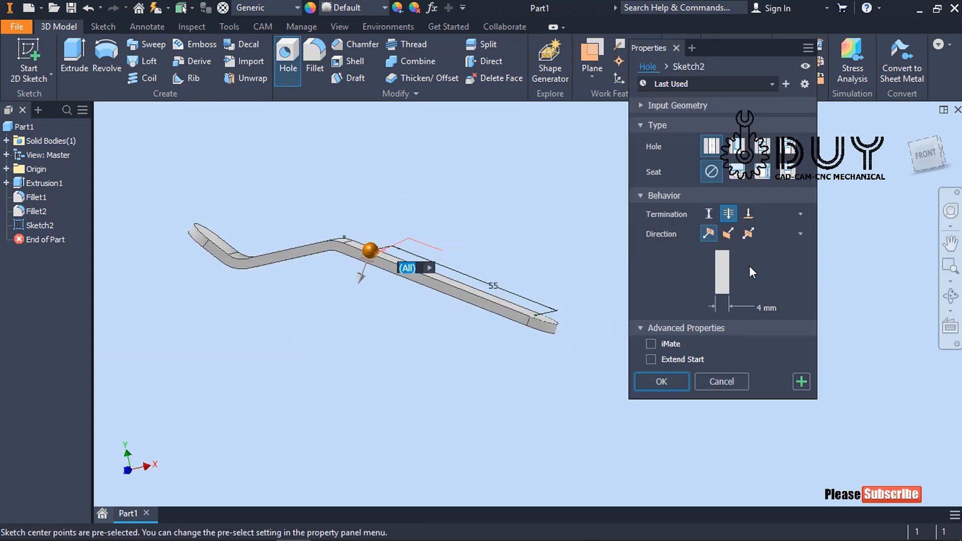
drag(767, 307, 774, 312)
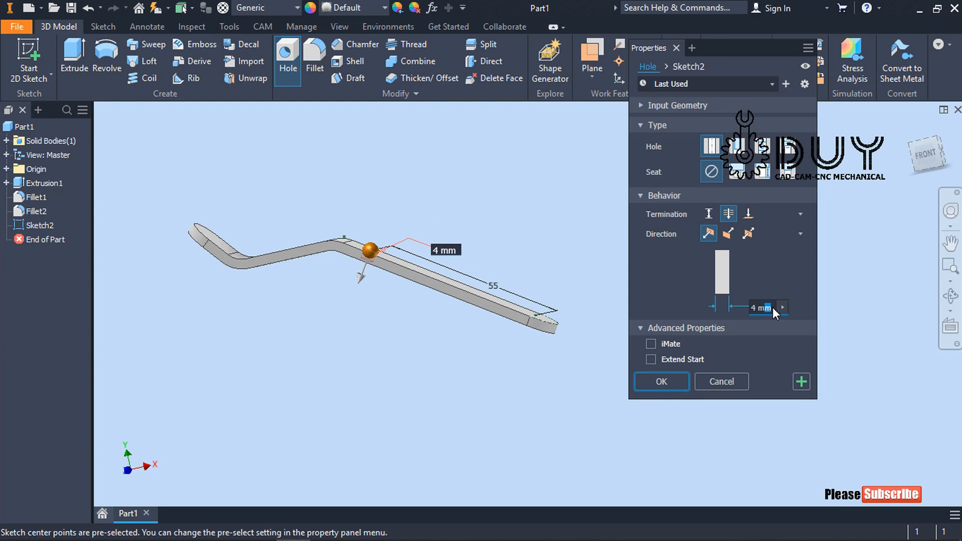
key(BackSpace)
key(BackSpace)
key(BackSpace)
key(BackSpace)
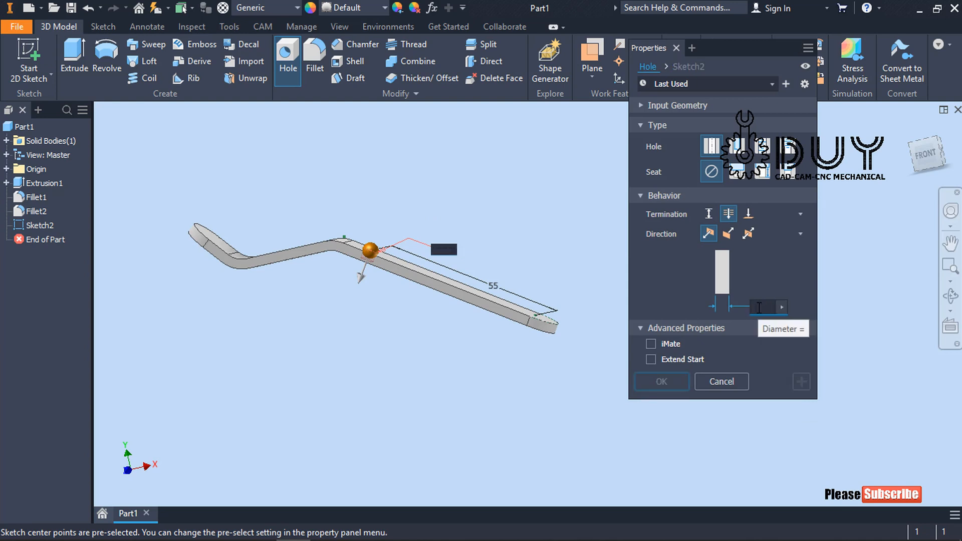
text(6)
click(678, 386)
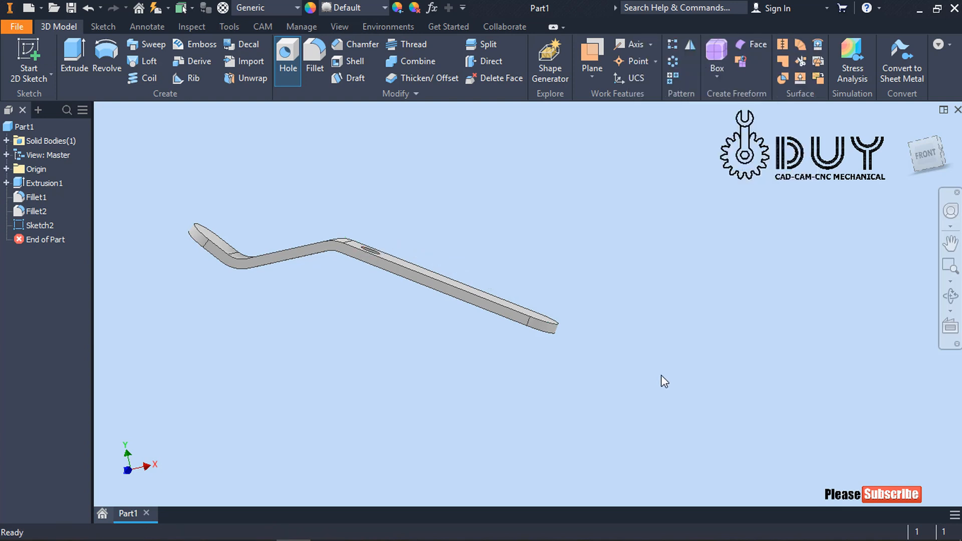
Undo the single hole and create 6 mm through-all holes at both the sketched point and the rounded end's arc center.
mouse_move(570, 304)
shift+middle_down()
mouse_move(546, 391)
mouse_move(685, 299)
shift+middle_up()
key(ctrl+z)
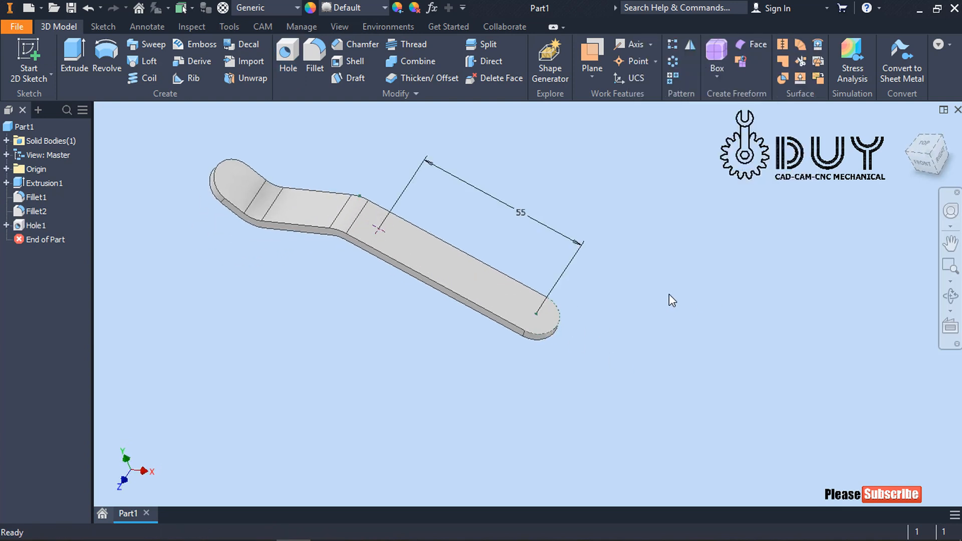
right_click(677, 258)
click(710, 279)
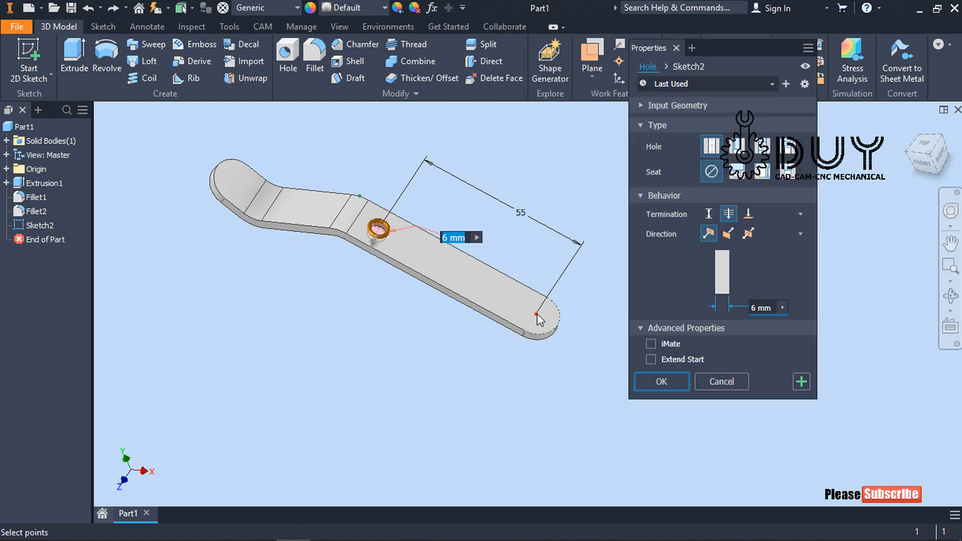
click(661, 386)
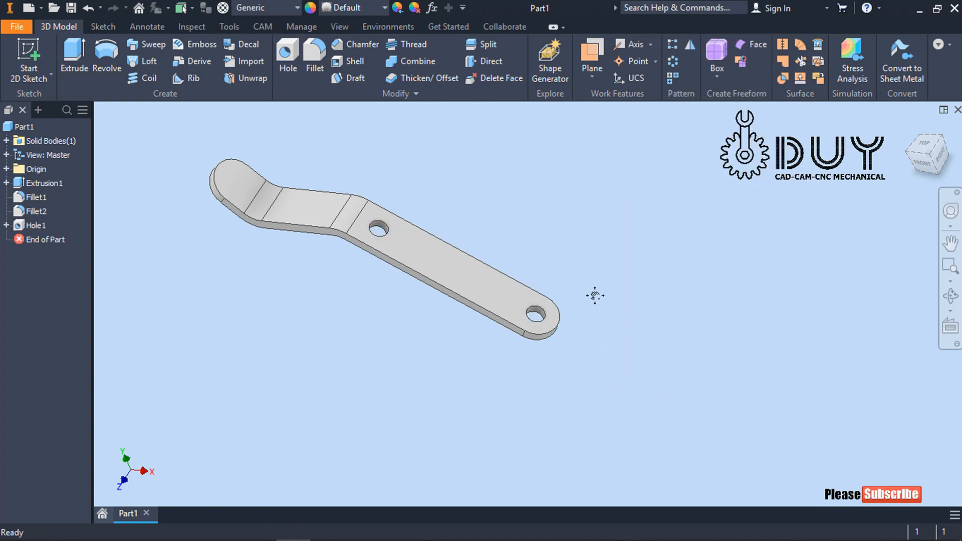
Start a sketch on the short bent leg's end face and project its rounded end edge as construction geometry.
middle_drag(595, 296, 703, 366)
right_click(595, 246)
click(592, 283)
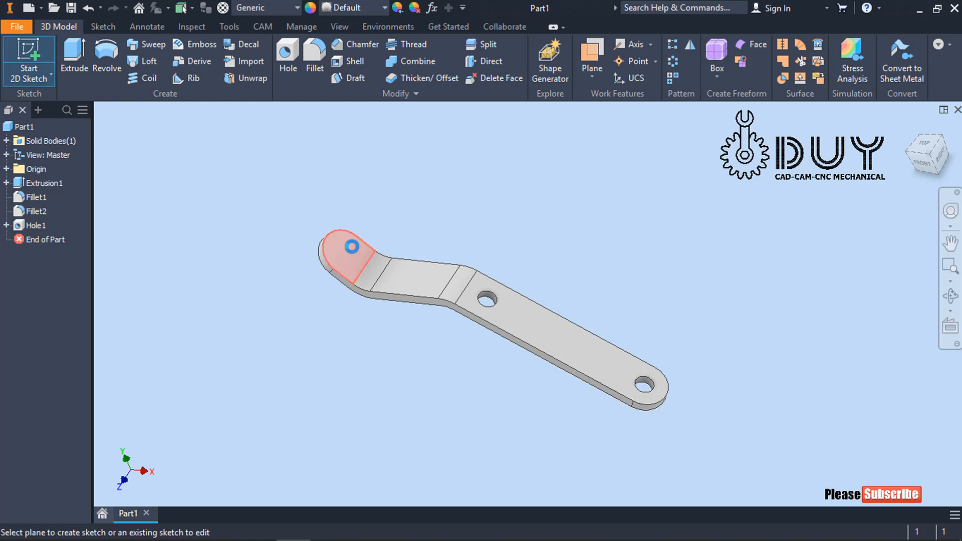
click(351, 246)
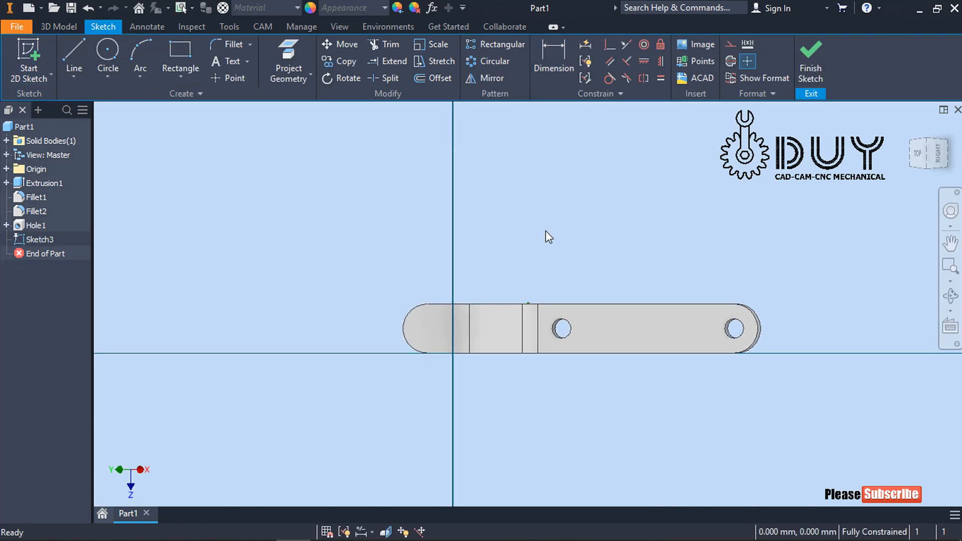
right_click(274, 213)
click(333, 232)
click(401, 308)
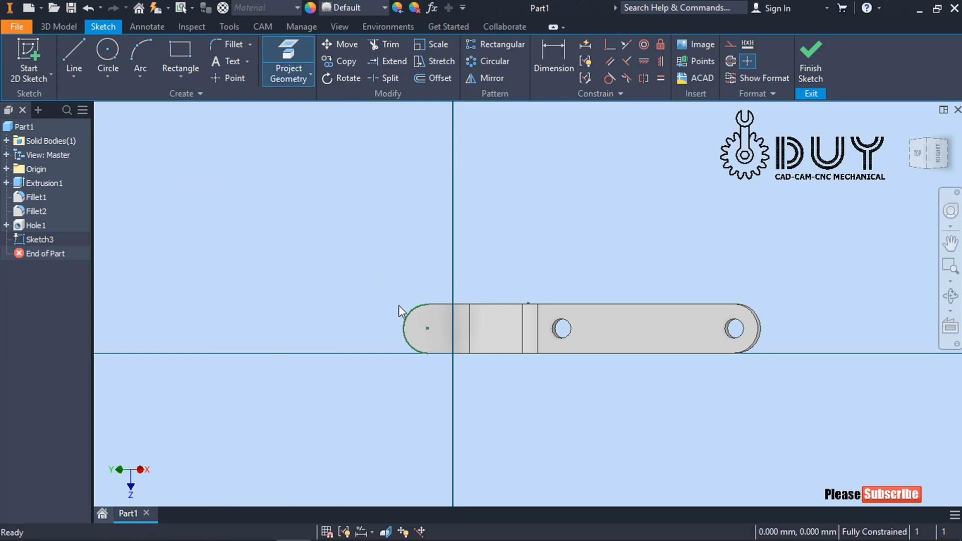
key(Escape)
click(406, 316)
click(730, 45)
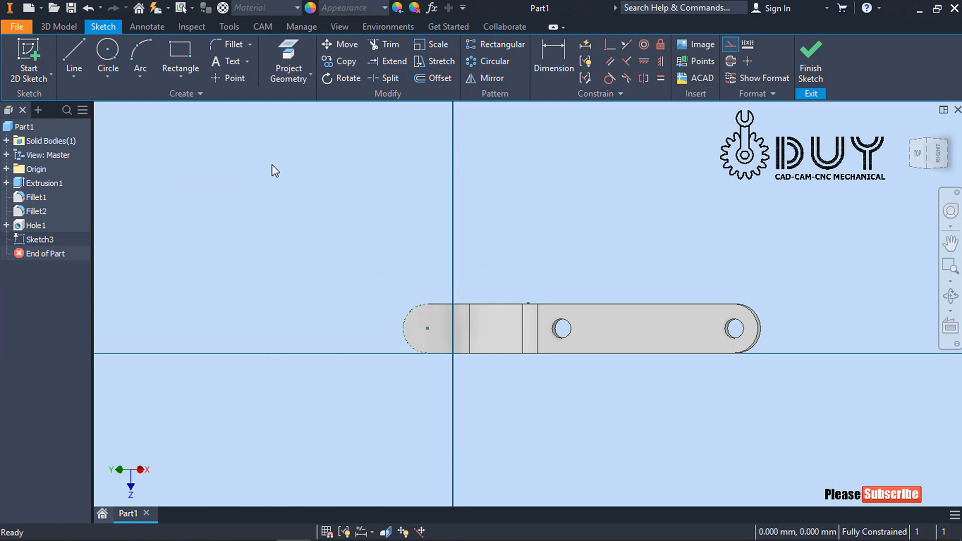
Draw a two-point center rectangle about 4.6 mm high, centered on the projected arc's center.
click(181, 83)
click(210, 167)
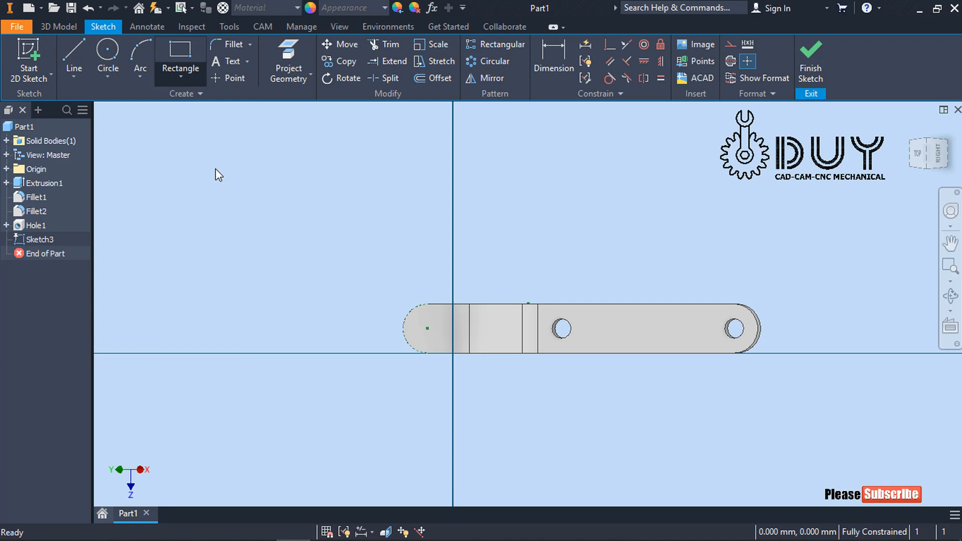
click(428, 329)
click(440, 337)
key(Escape)
Dimension the rectangle's width and height to 5 mm each and finish the sketch.
right_click(387, 205)
click(332, 224)
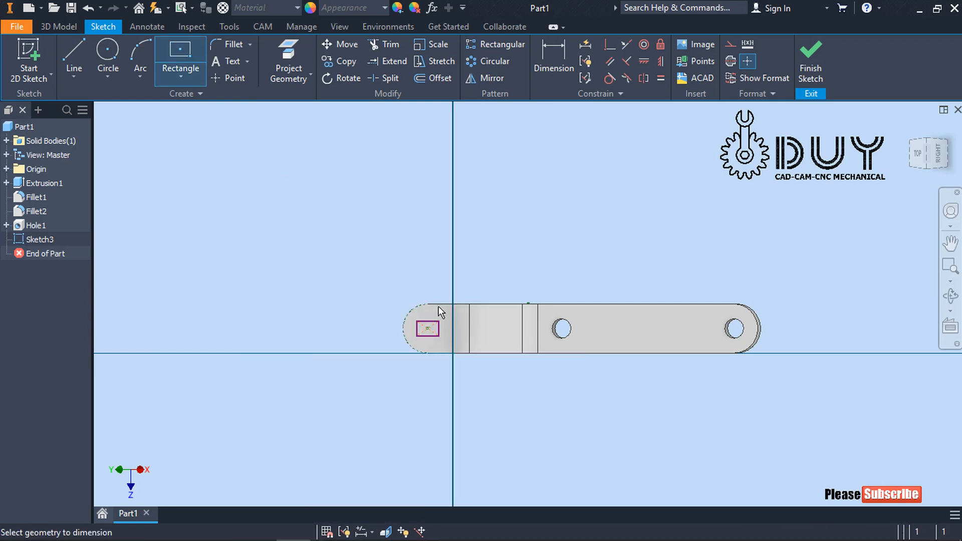
click(428, 322)
click(435, 265)
text(5)
key(Return)
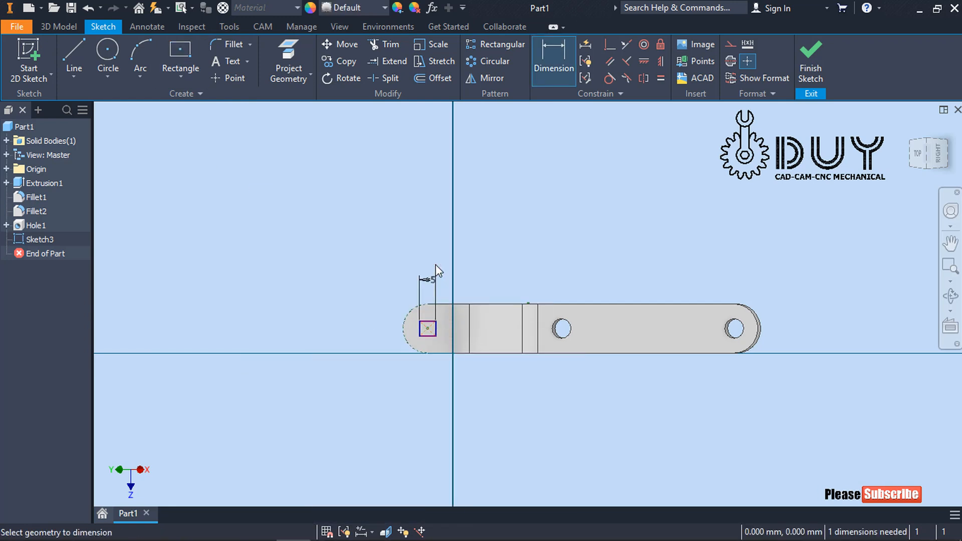
scroll(432, 329, up, 3)
click(411, 336)
click(296, 345)
text(5)
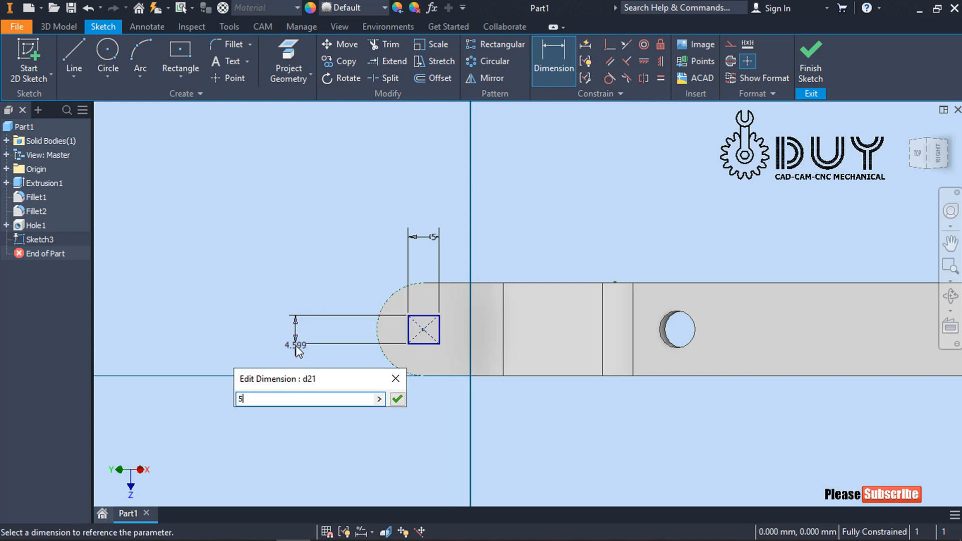
key(Return)
click(811, 57)
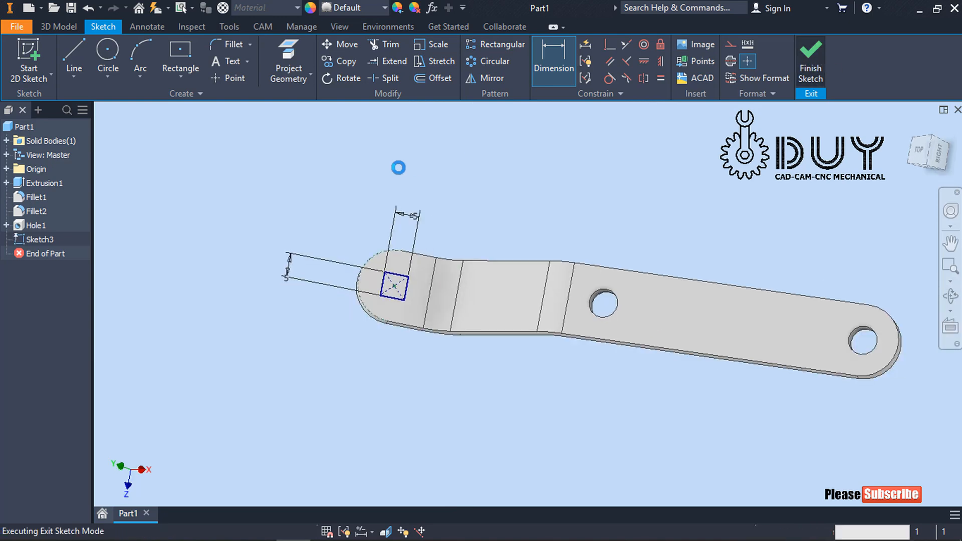
Extrude the 5 mm square as a through-all cut in the short bent leg.
right_click(220, 218)
click(254, 199)
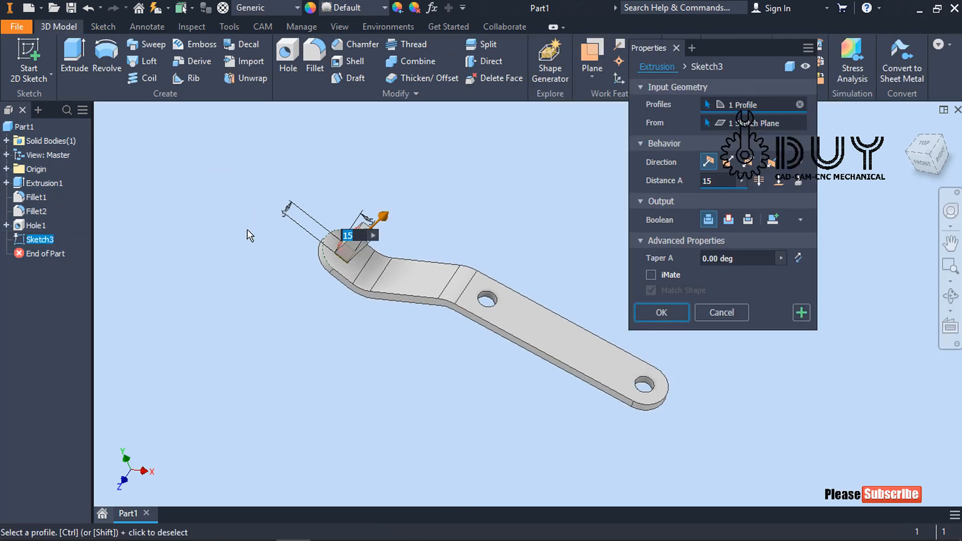
click(758, 182)
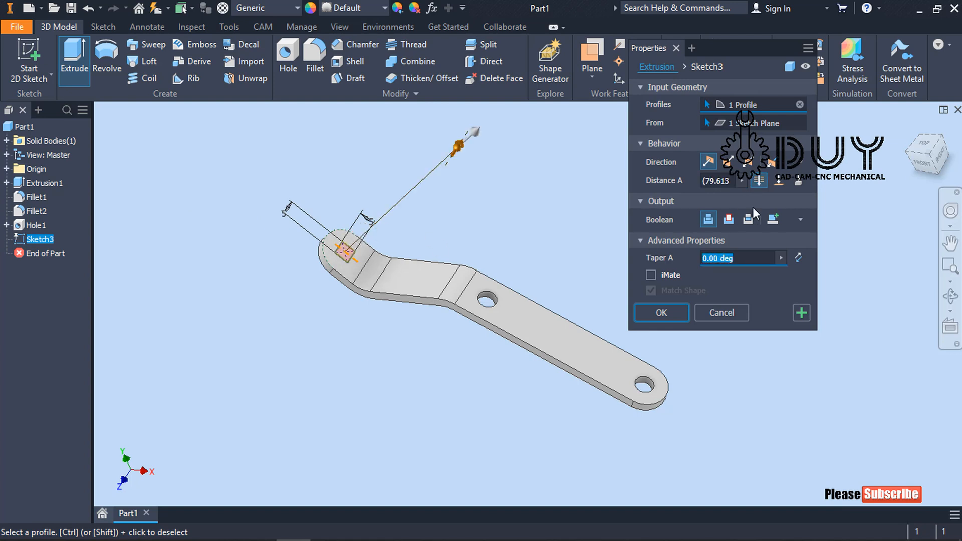
click(729, 219)
click(661, 312)
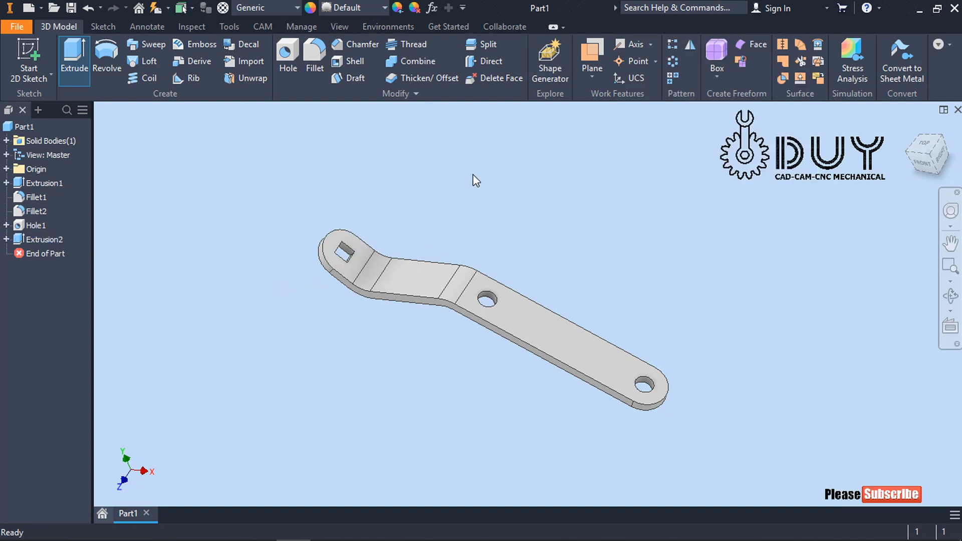
Start a sketch on the flat middle face and project the face's outline as construction geometry.
right_click(472, 178)
click(471, 215)
click(424, 268)
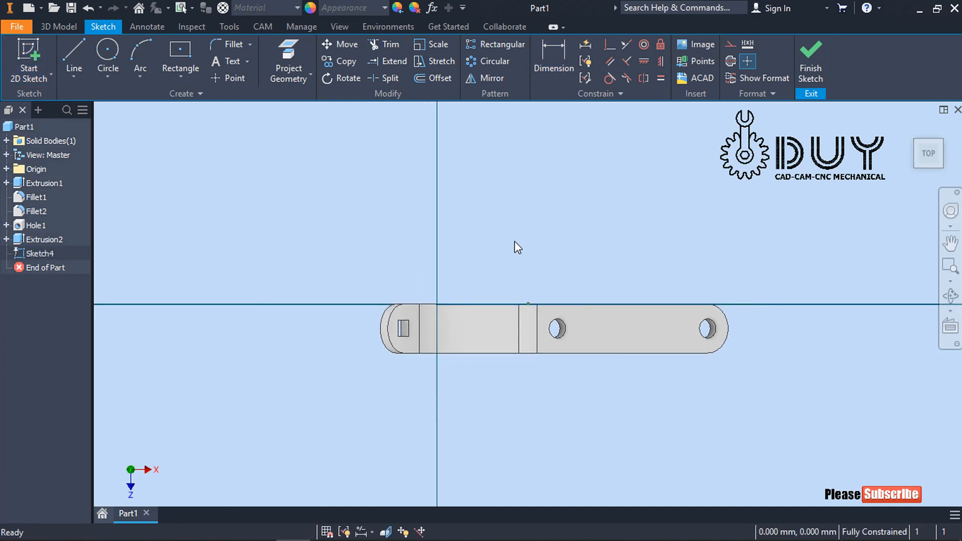
scroll(485, 321, up, 3)
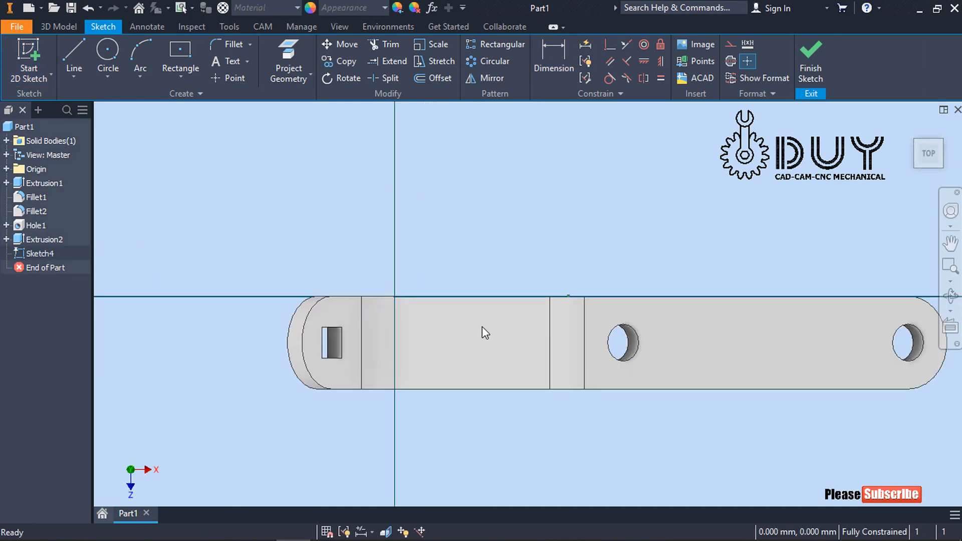
right_click(489, 201)
click(552, 217)
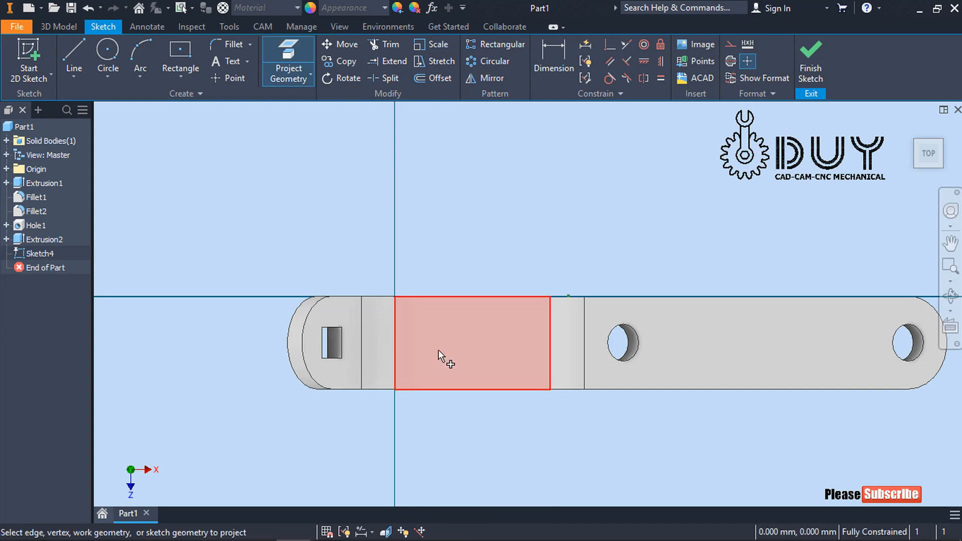
click(441, 359)
key(Escape)
drag(365, 254, 564, 396)
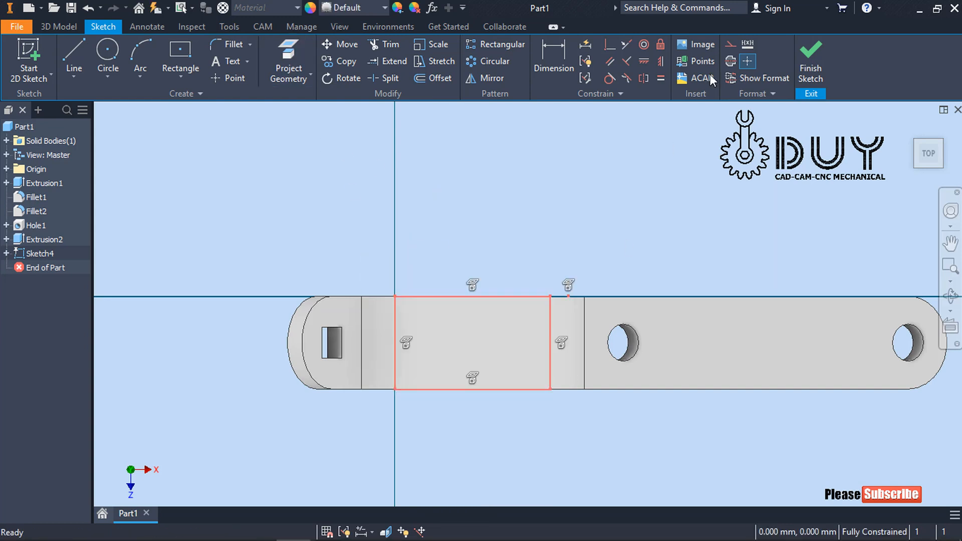
click(731, 44)
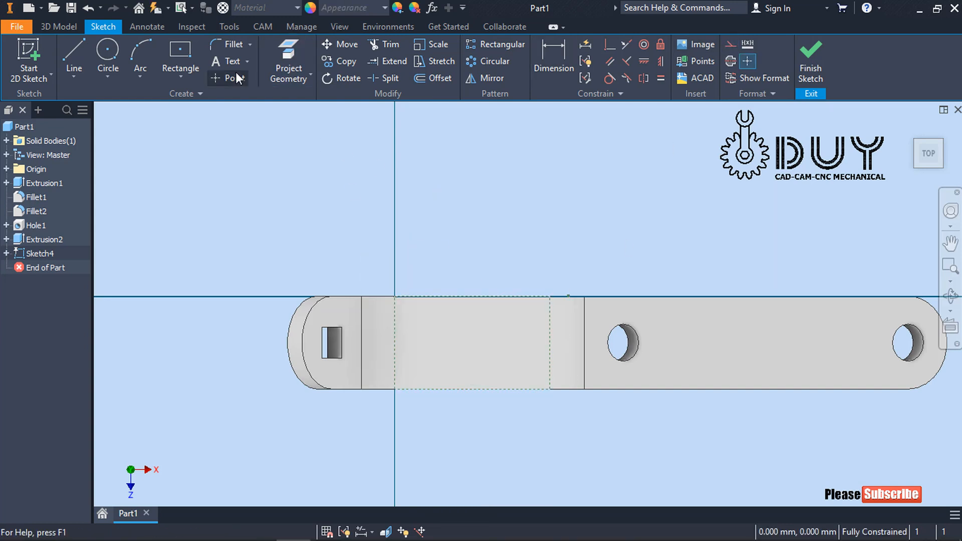
Draw a horizontal construction line joining the midpoints of the middle face's two short edges.
click(75, 56)
click(395, 343)
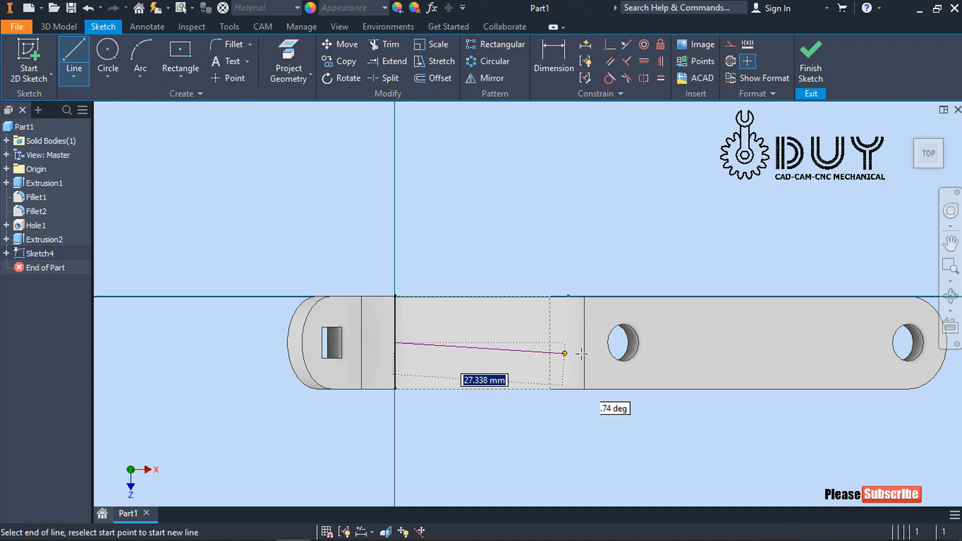
click(551, 343)
key(Escape)
click(538, 343)
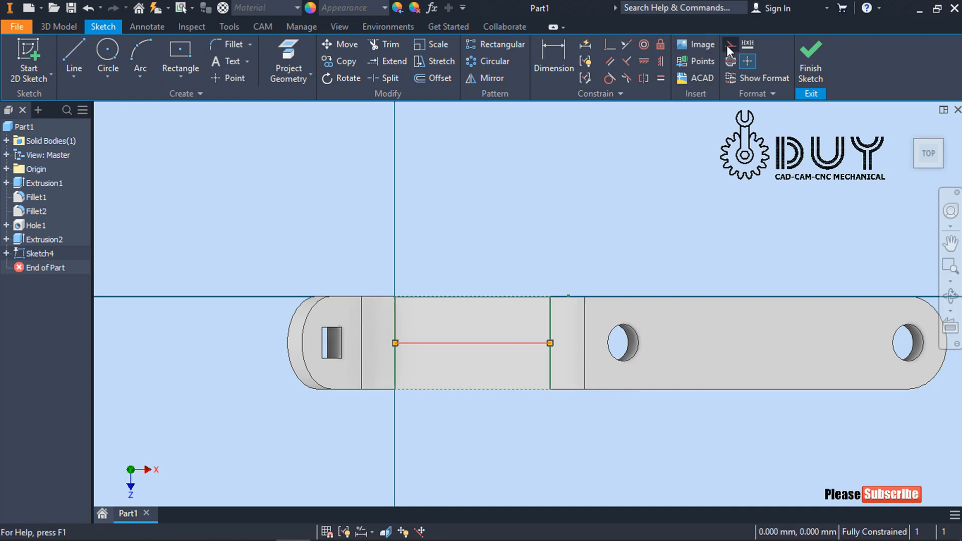
click(731, 44)
Draw an overall slot about 6 mm wide along the full length of the construction centerline.
click(173, 74)
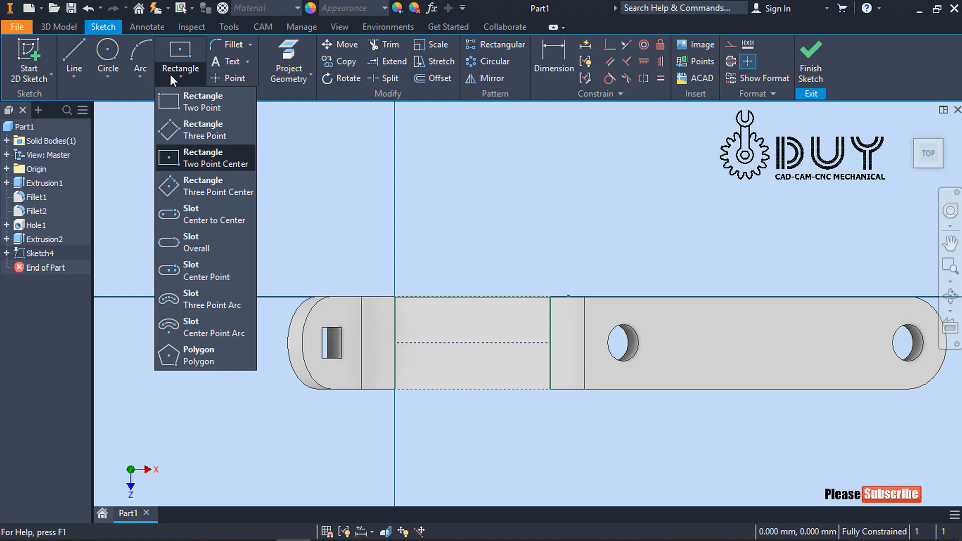
click(230, 248)
click(395, 343)
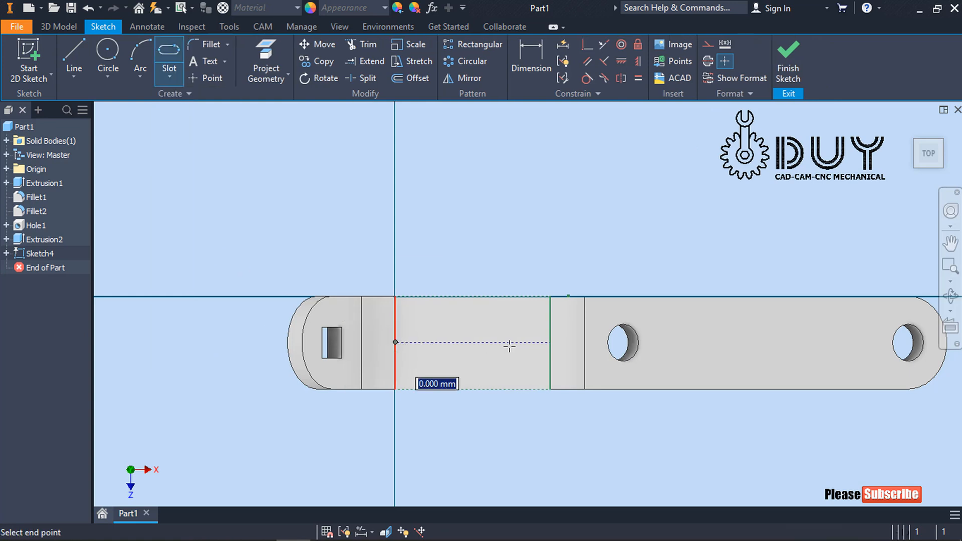
click(550, 343)
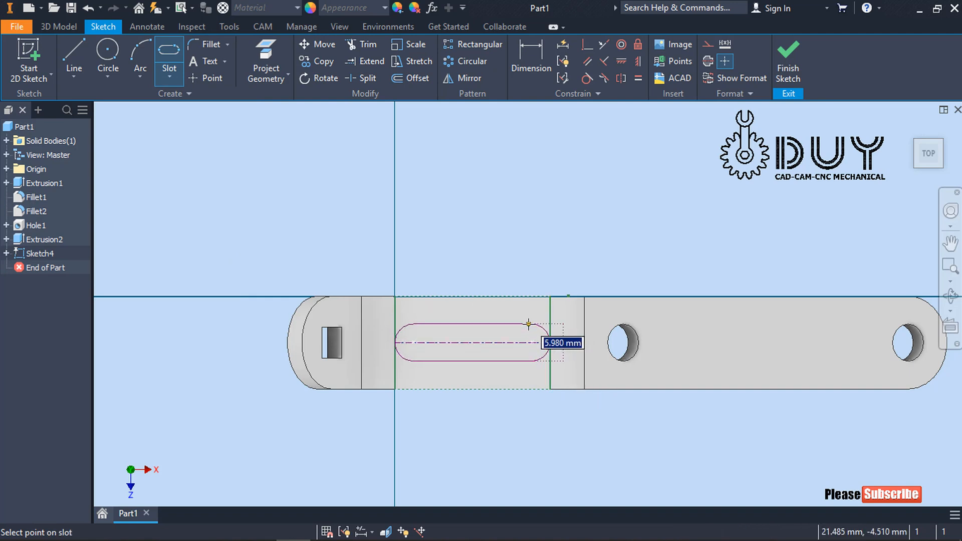
click(526, 324)
Dimension the radius of the slot's rounded end and set it to 8 mm.
right_click(477, 203)
click(449, 221)
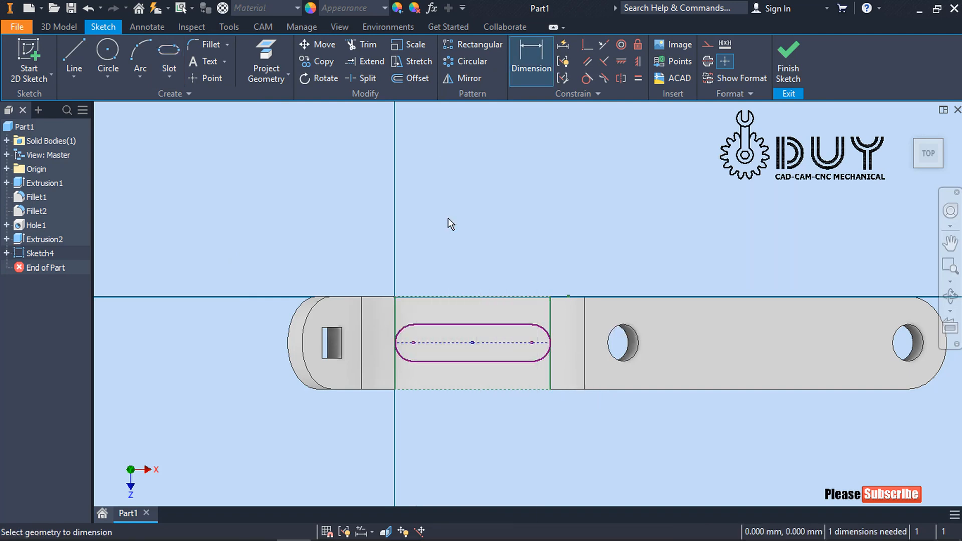
click(550, 344)
click(567, 236)
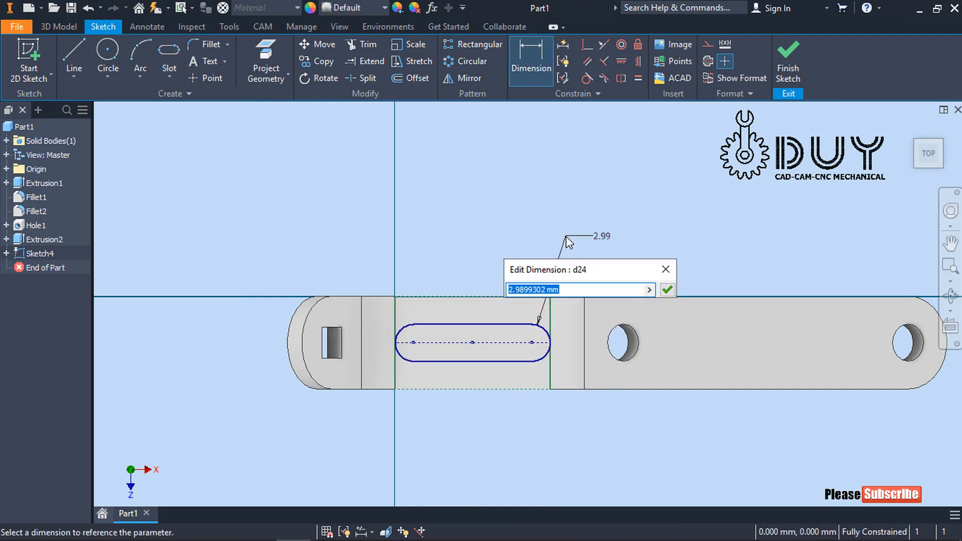
text(8)
key(Return)
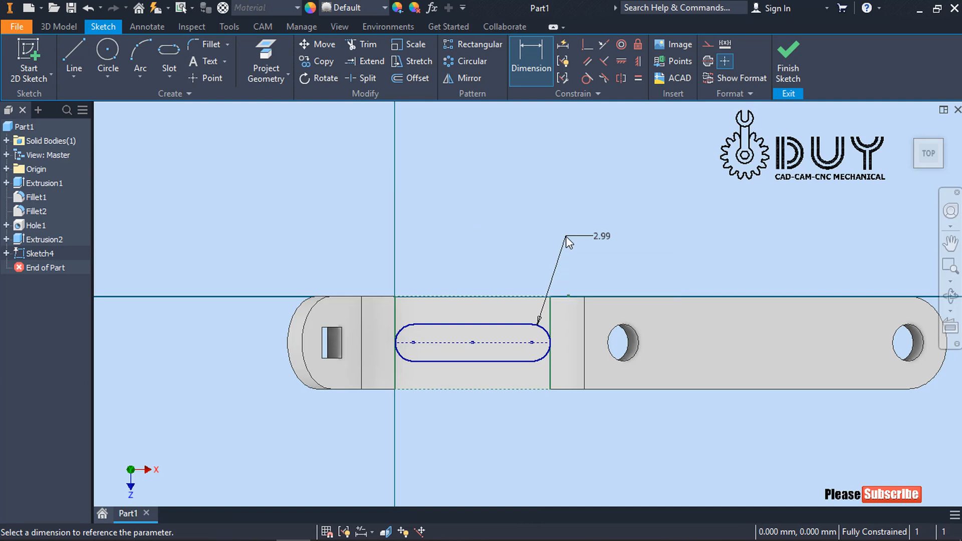
Set the slot's end radius to 4 mm.
scroll(567, 236, down, 5)
double_click(599, 174)
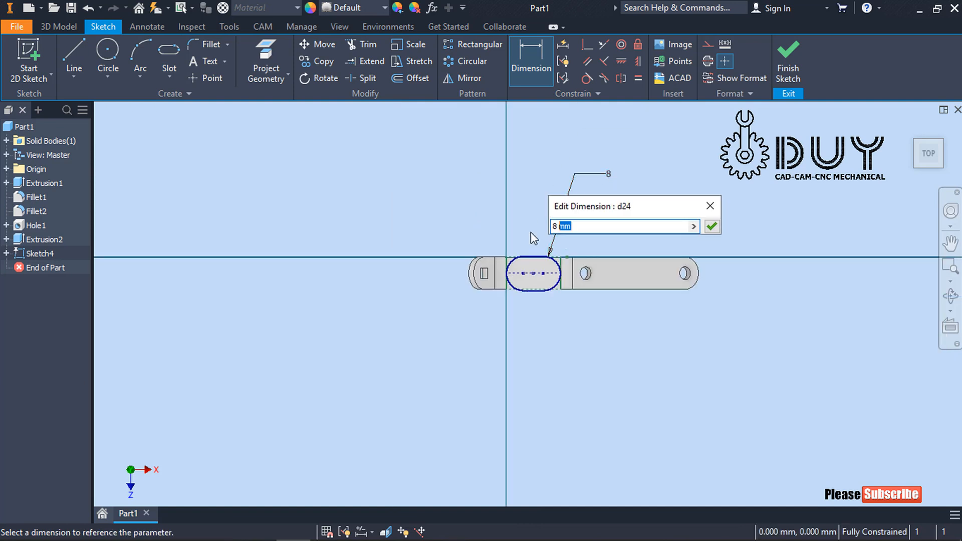
text(4)
key(Return)
scroll(486, 251, up, 5)
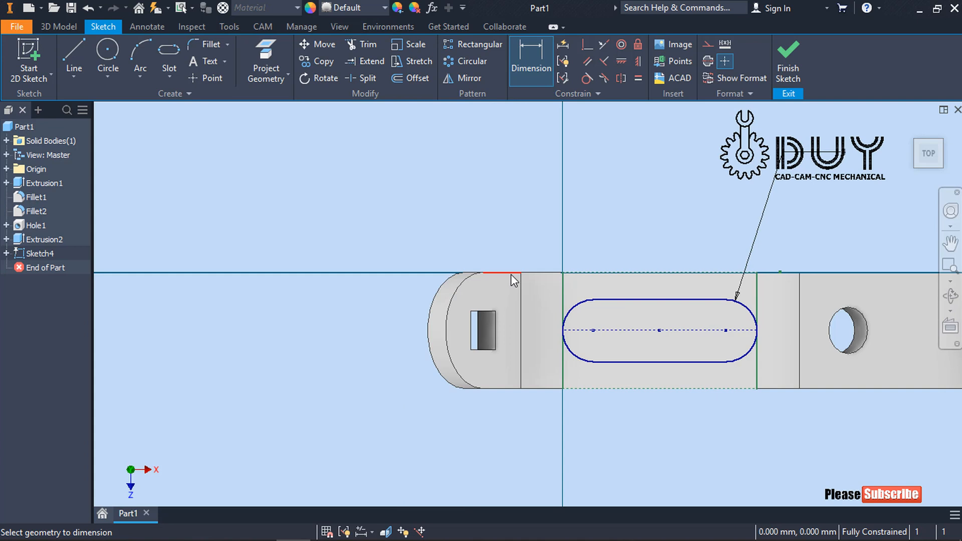
Try to dimension the length of the slot's straight edge.
click(658, 300)
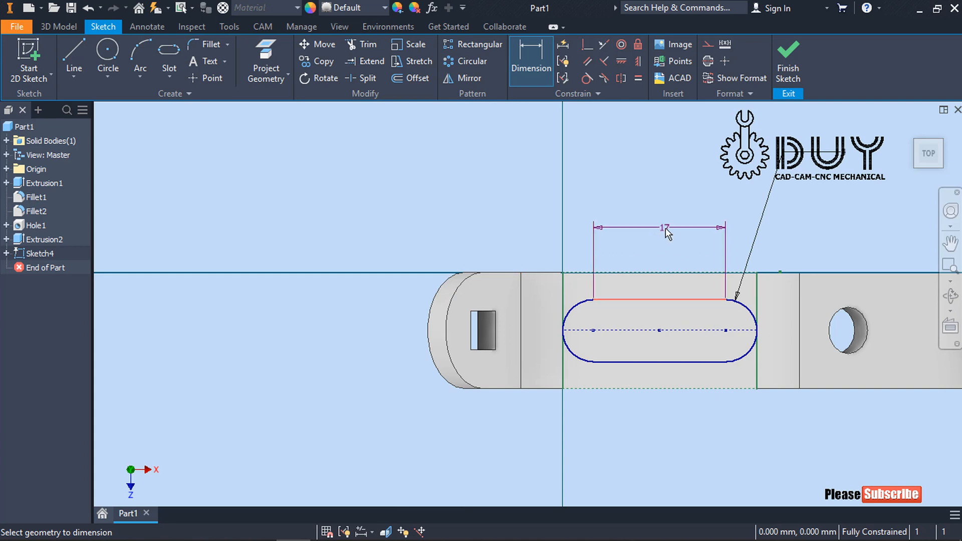
click(666, 227)
key(Escape)
key(Escape)
middle_drag(675, 253, 534, 207)
right_click(594, 166)
key(Escape)
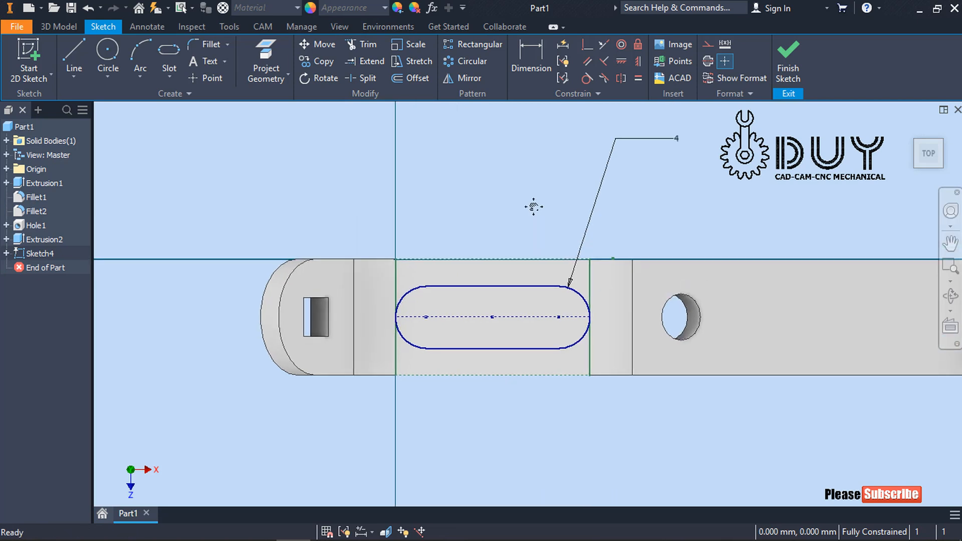
Try to dimension the distance between the slot's two arc centers.
right_click(535, 207)
click(508, 222)
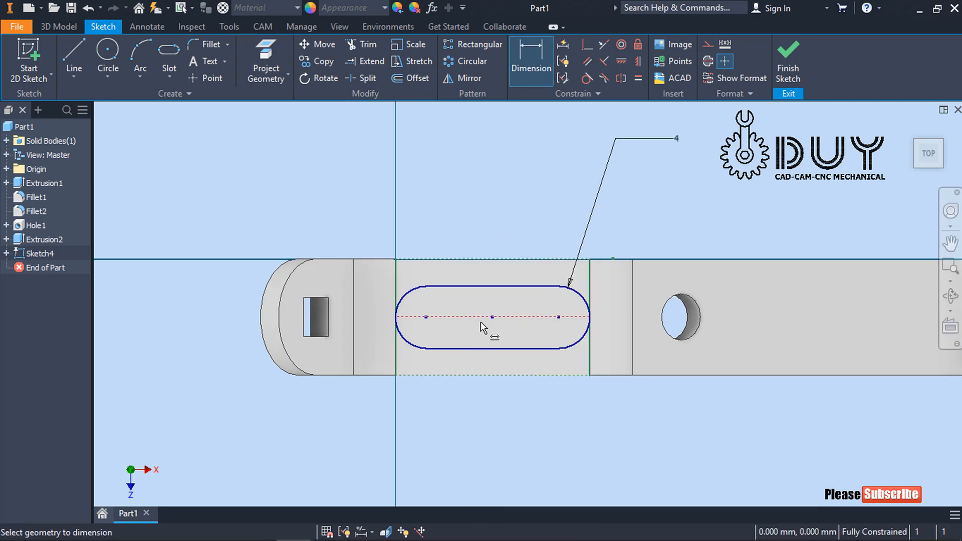
click(426, 316)
click(559, 316)
click(520, 446)
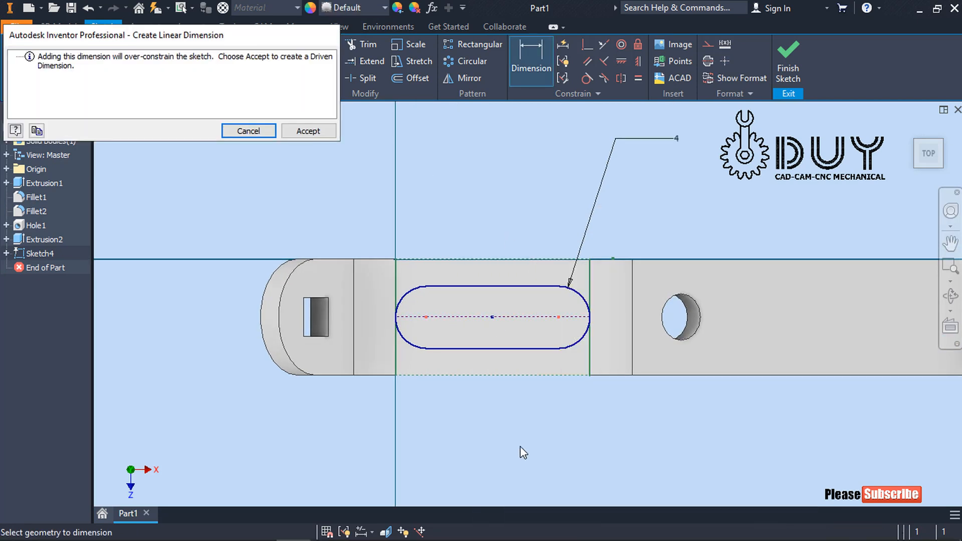
key(Escape)
key(Escape)
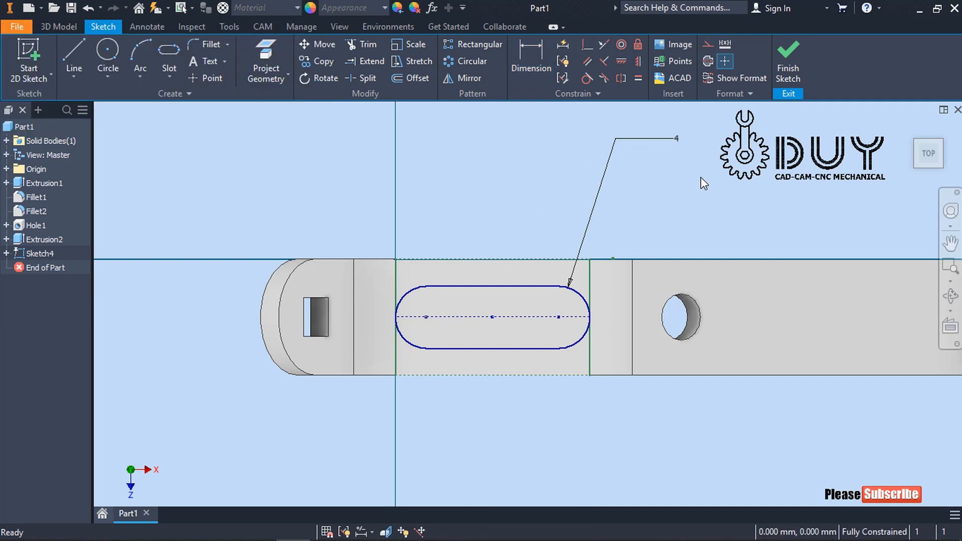
Undo the slot's radius dimension and the overall slot, keeping the construction centerline.
click(596, 218)
key(ctrl+z)
key(ctrl+z)
key(ctrl+z)
key(ctrl+z)
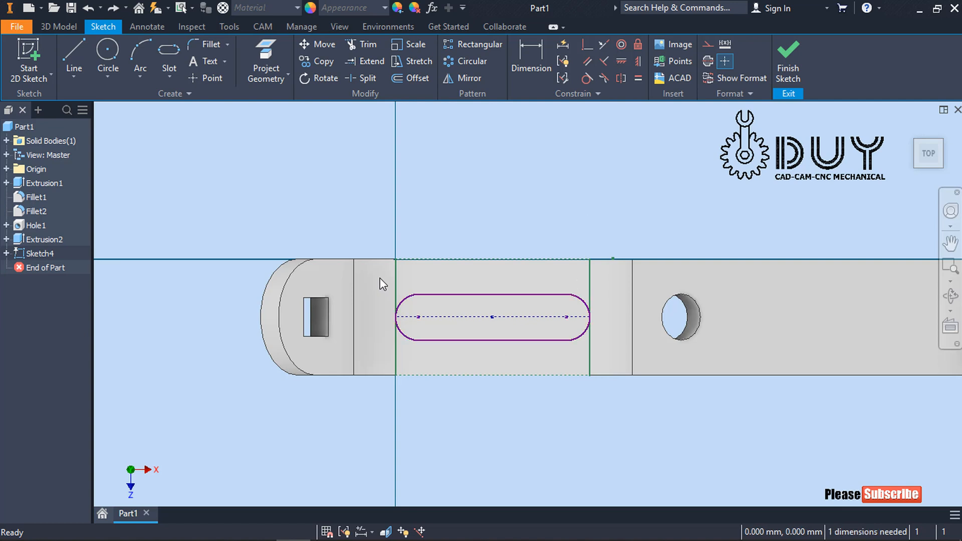
Draw a center point slot about 4.9 mm wide from the construction line's midpoint, with arc centers about 12.7 mm apart.
click(177, 74)
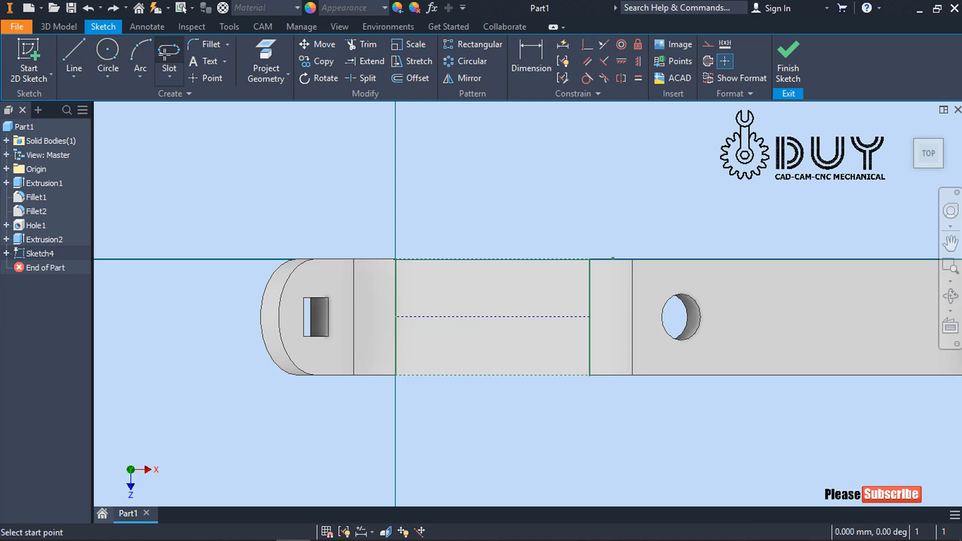
click(173, 76)
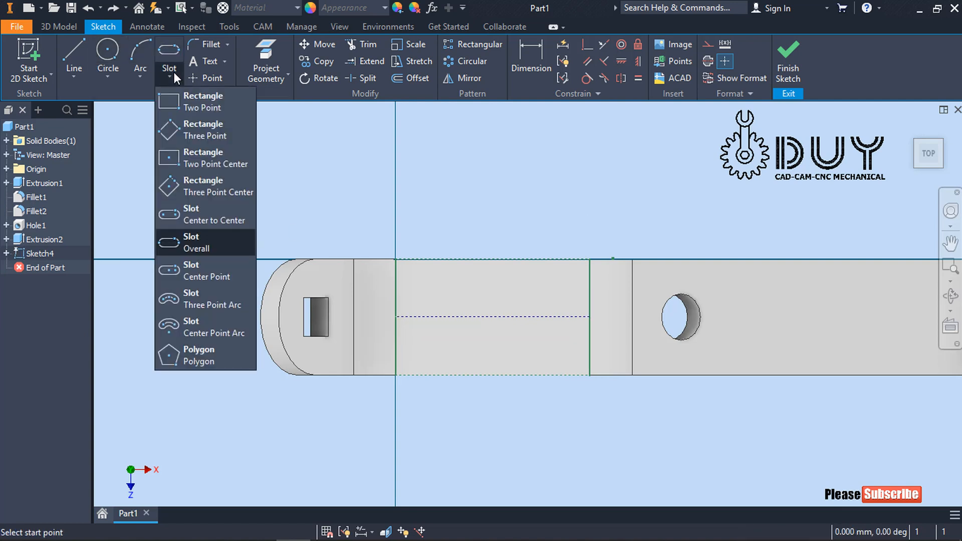
click(242, 262)
click(494, 316)
click(542, 316)
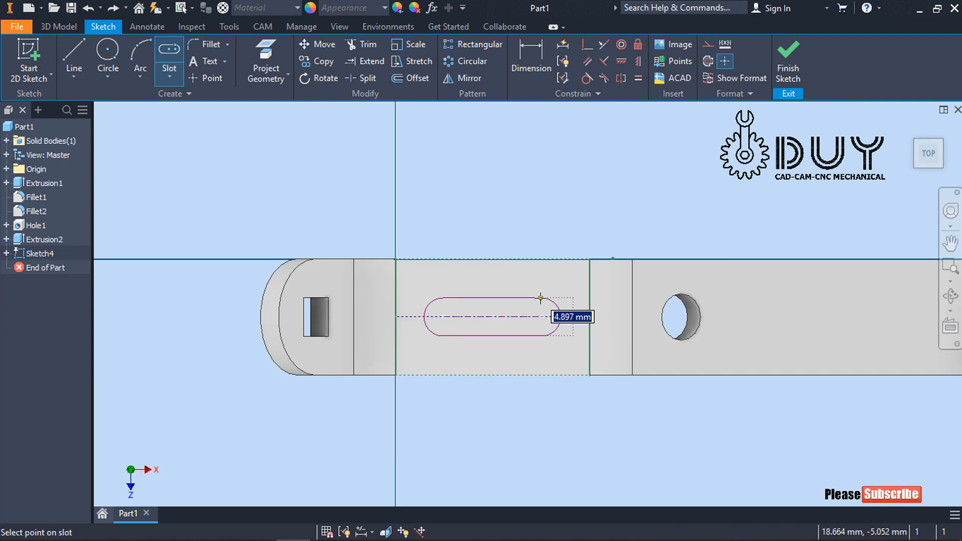
click(549, 335)
Dimension the radius of the slot's rounded end and set it to 4 mm.
right_click(531, 183)
click(463, 196)
click(560, 321)
click(588, 203)
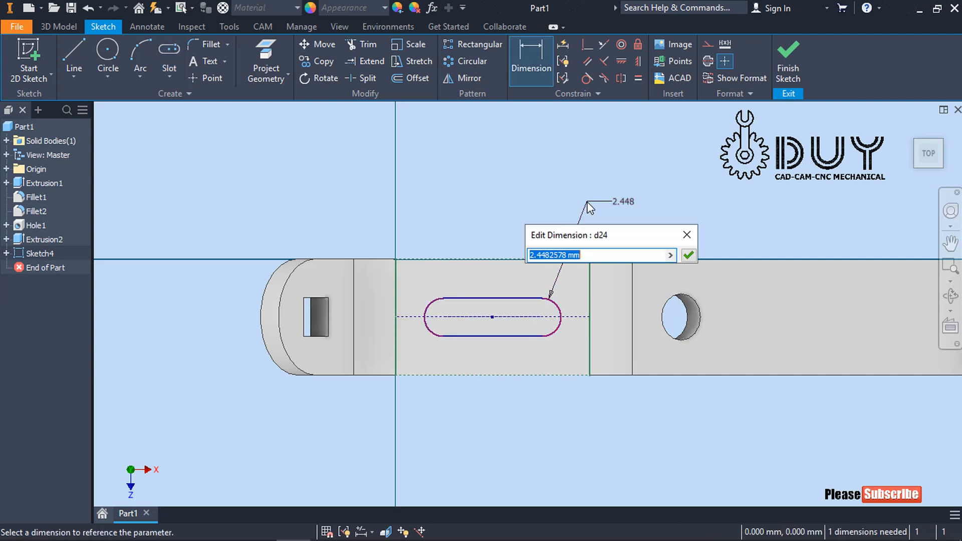
text(4)
key(Return)
Dimension the slot's straight edge to 14 mm and finish the sketch.
click(466, 287)
click(504, 197)
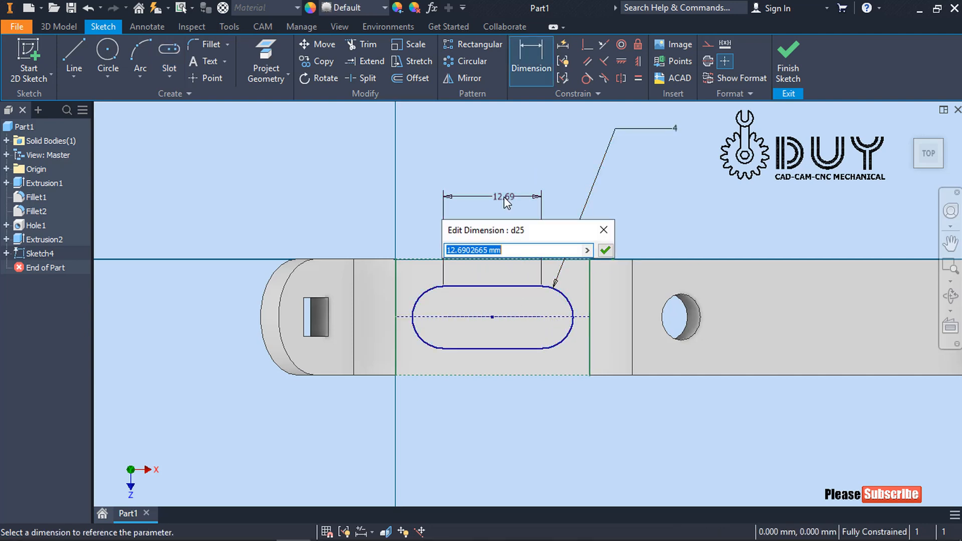
text(14)
key(Return)
click(796, 71)
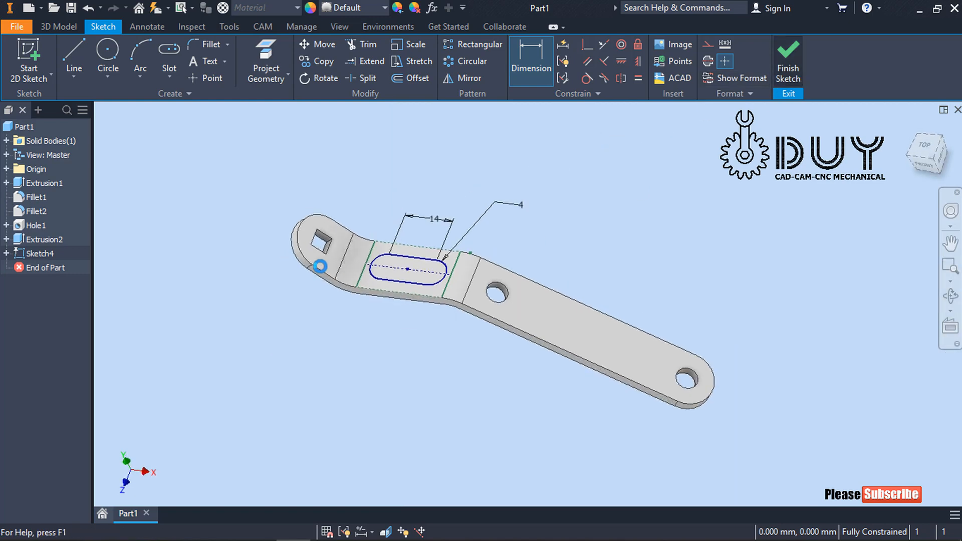
Extrude the slot profile 15 mm as a cut through the flat middle section.
right_click(252, 224)
click(300, 199)
scroll(418, 271, up, 5)
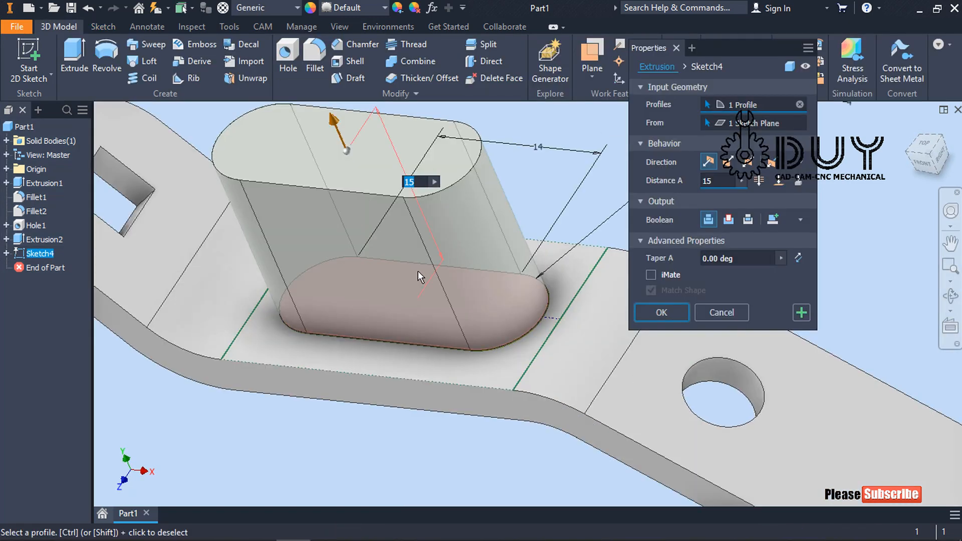
click(729, 219)
click(661, 312)
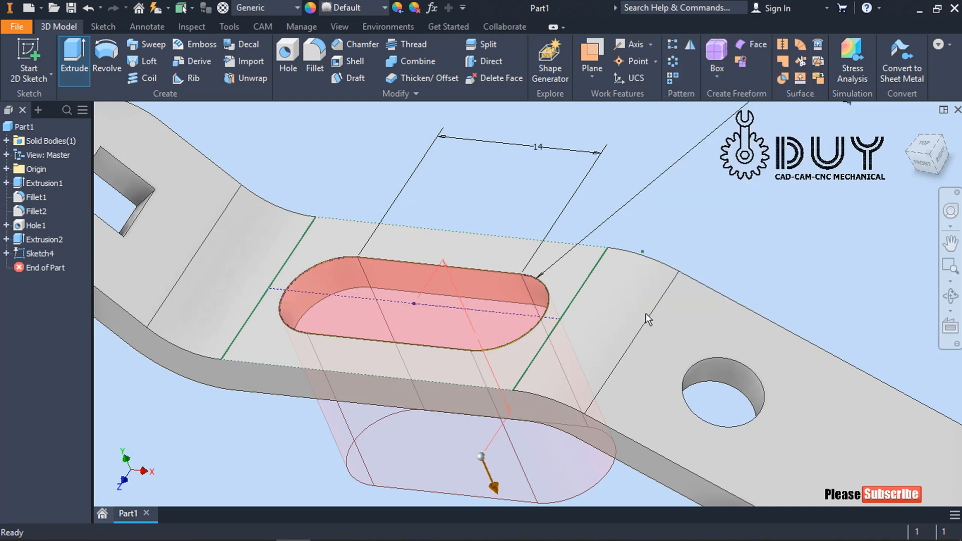
Assign the Titanium material from the Inventor Material Library to the part.
key(F6)
click(910, 130)
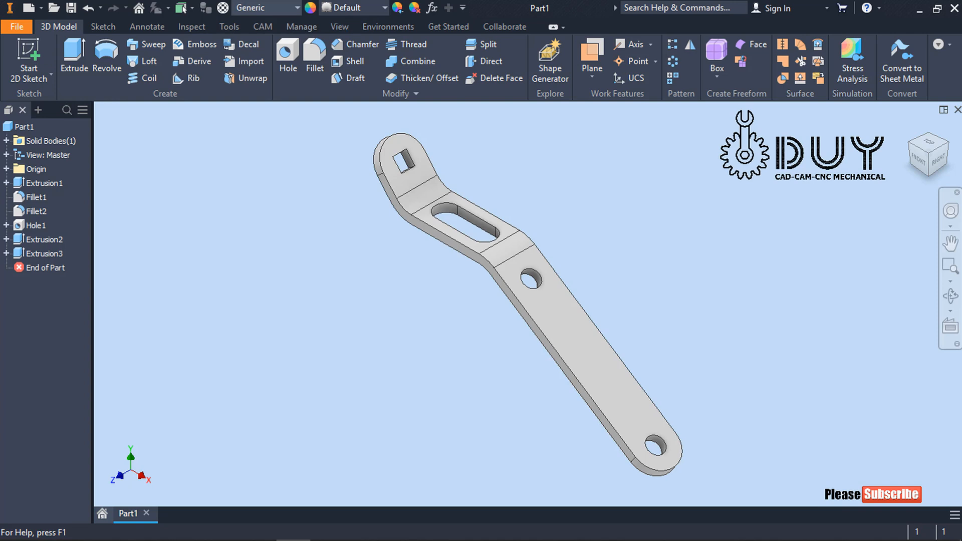
click(297, 8)
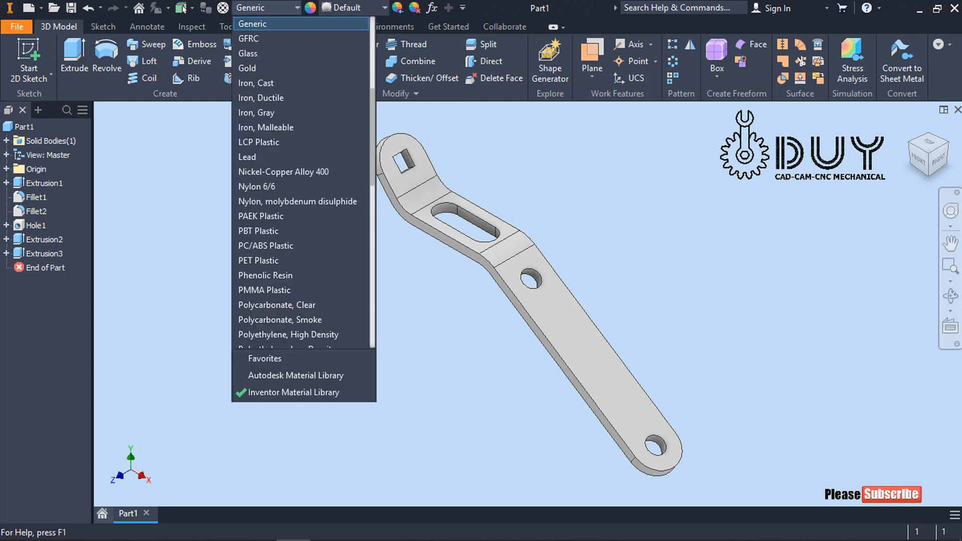
scroll(293, 203, down, 6)
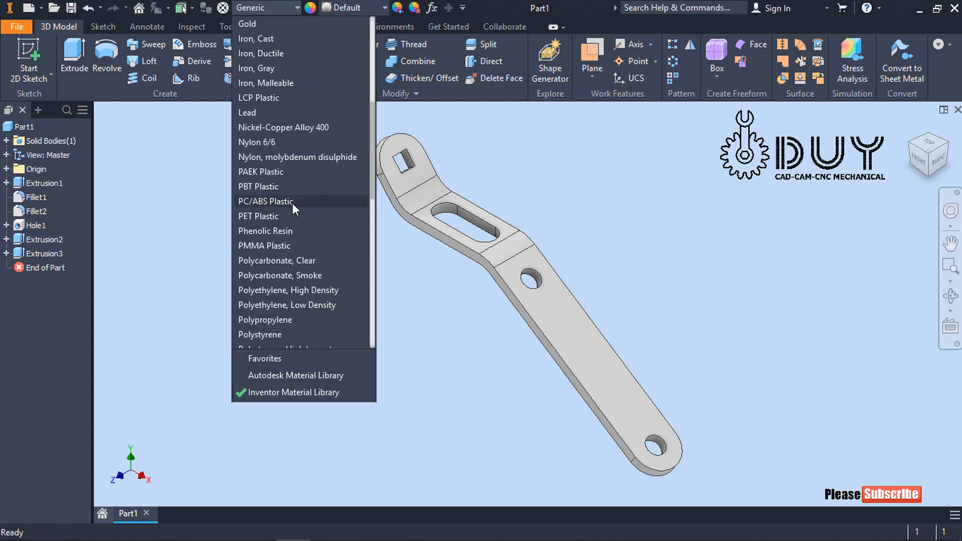
scroll(292, 203, down, 4)
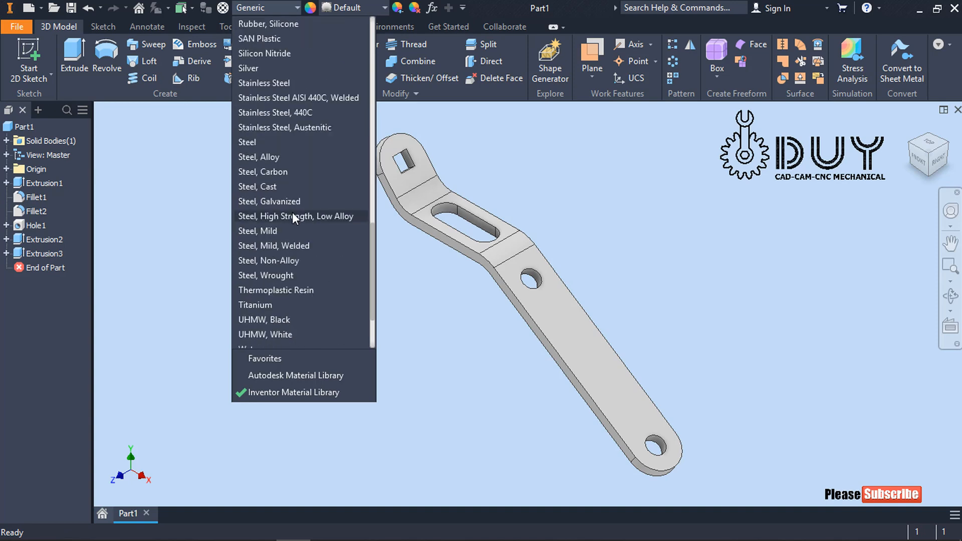
click(272, 305)
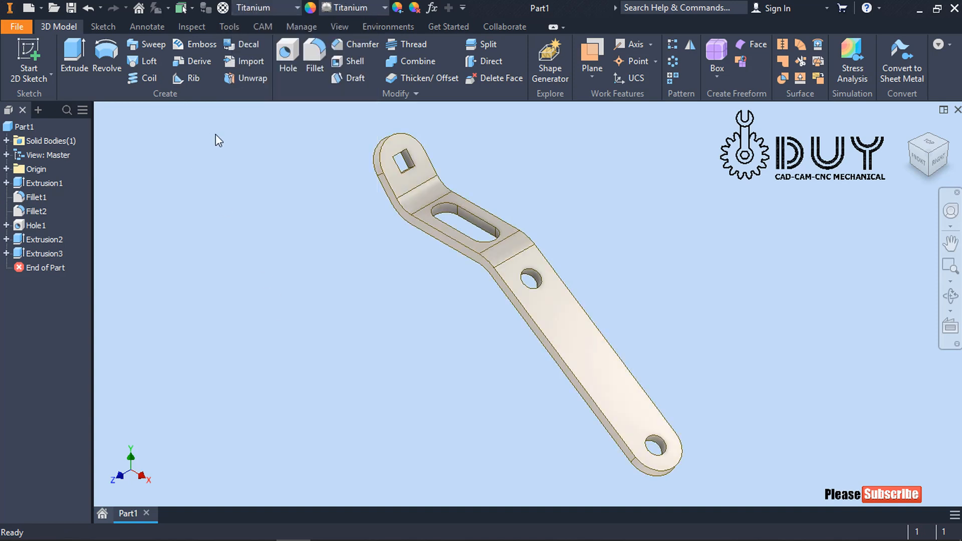
Save the part in the Projects folder under the file name Handle.
click(71, 7)
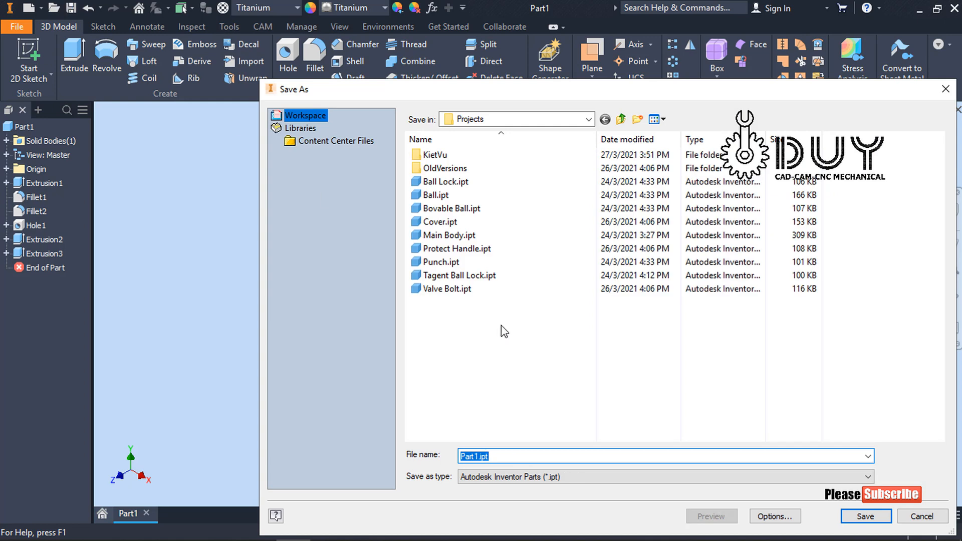
text(Handle)
click(864, 516)
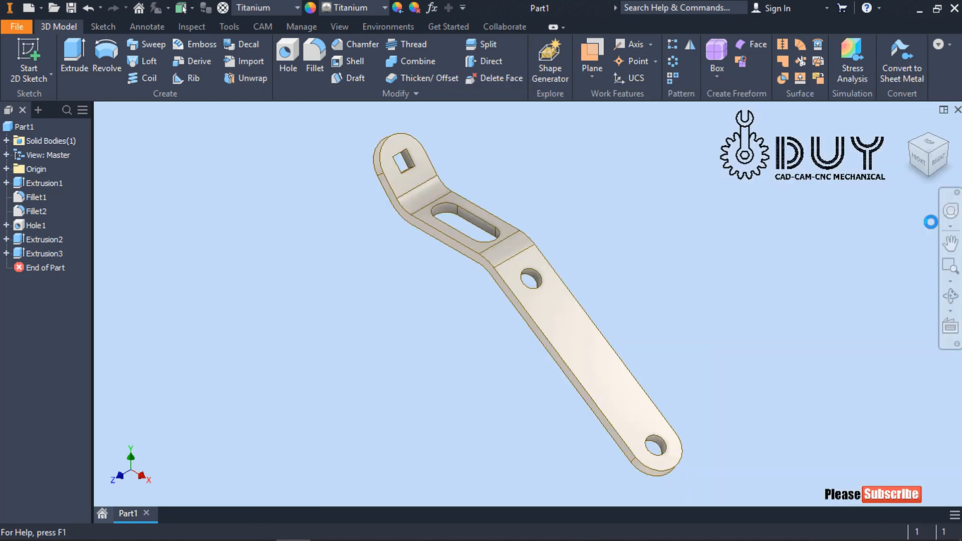
Set the current view as the home view with the Fit to View option.
click(955, 173)
mouse_move(886, 263)
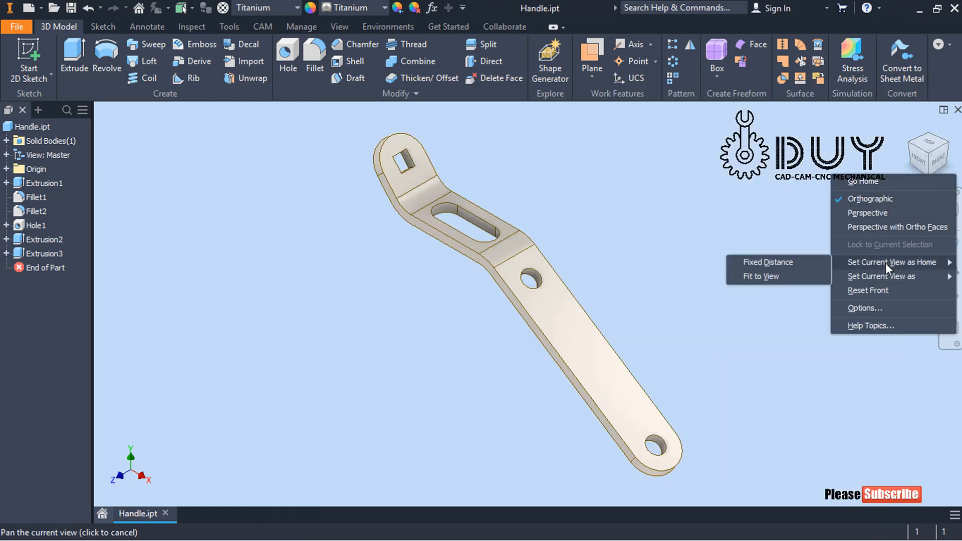
click(762, 277)
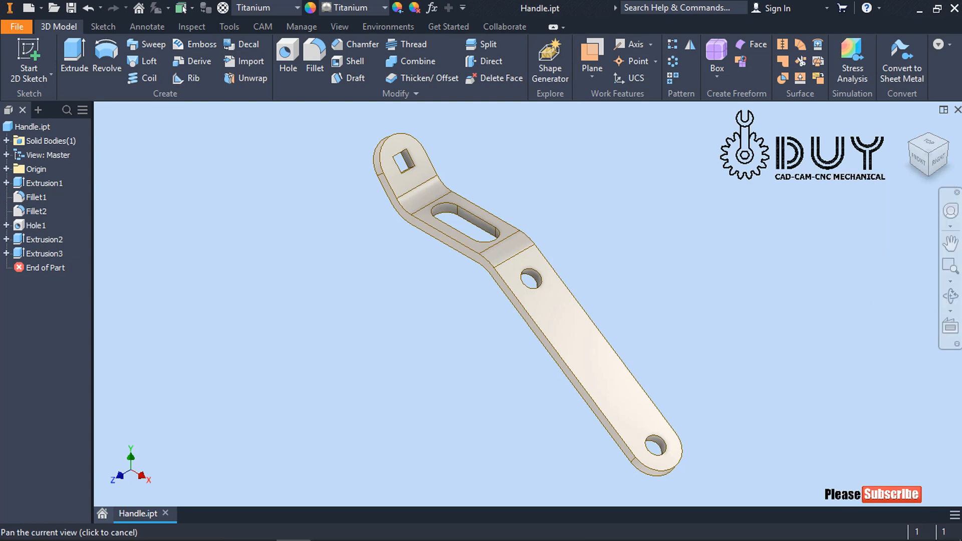
Create a new part from the metric Standard (mm).ipt template and start a 2D sketch on the XY plane.
click(29, 7)
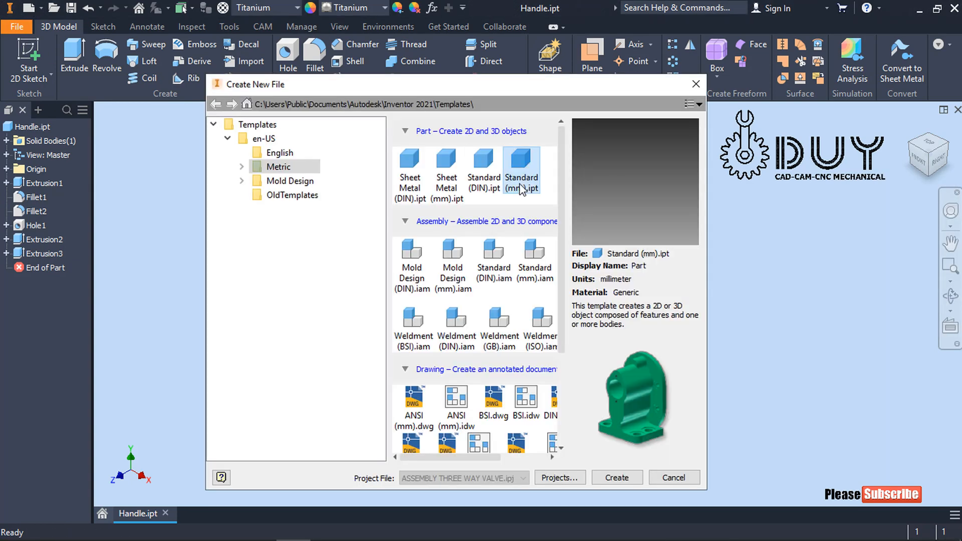
click(617, 478)
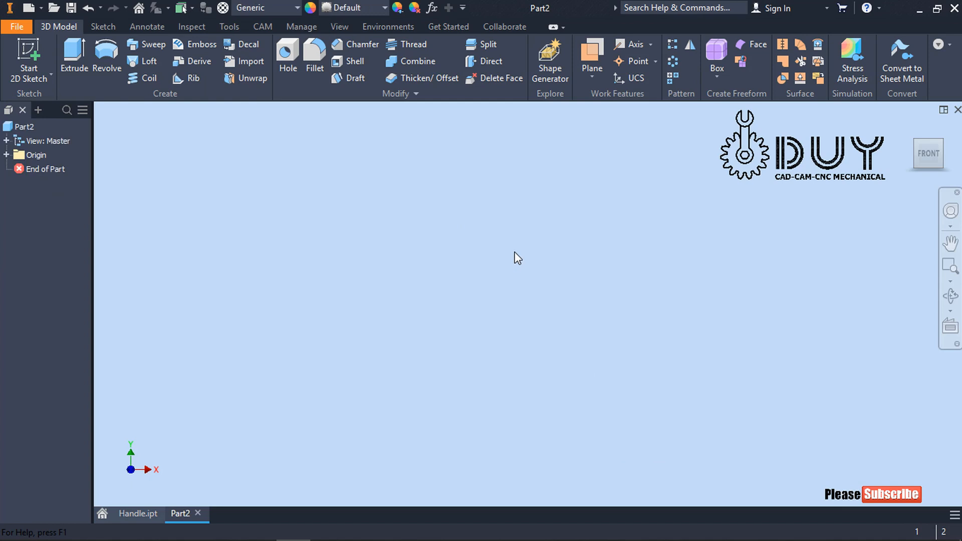
right_click(498, 212)
click(499, 251)
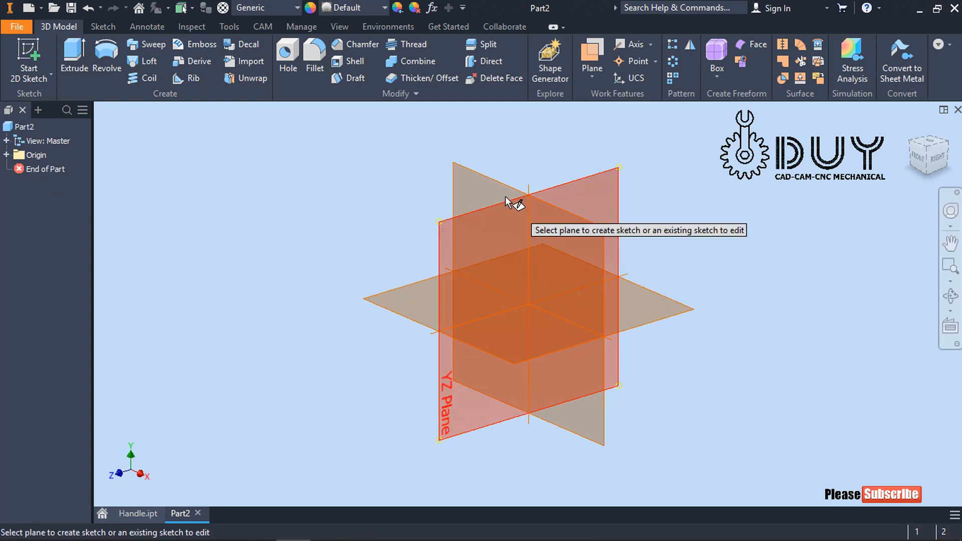
click(500, 184)
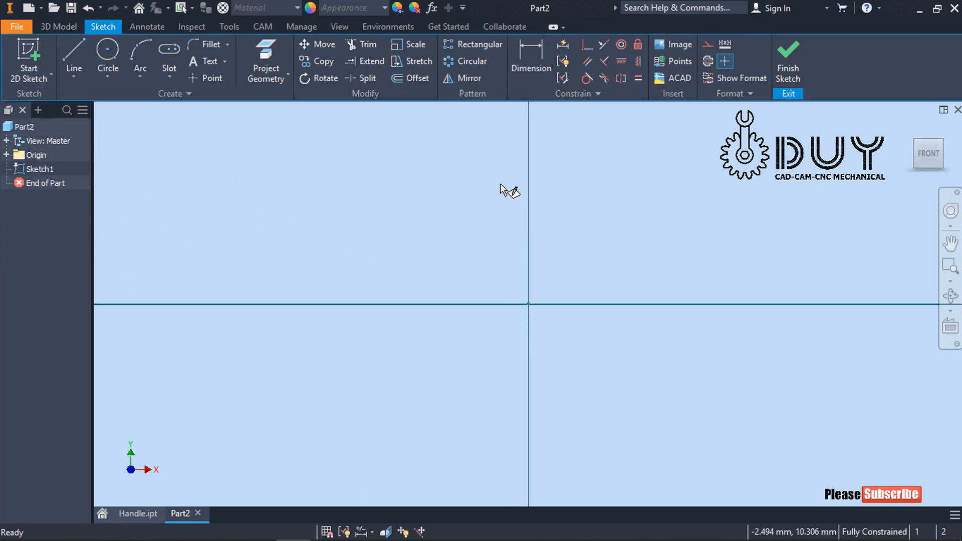
Draw a center point circle about 19.6 mm in diameter centered on the sketch origin.
right_click(457, 206)
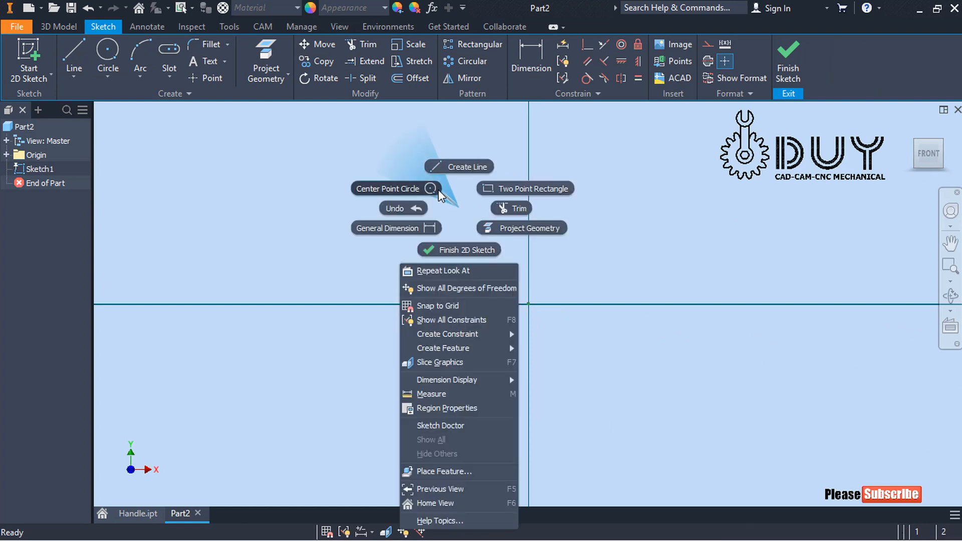
click(416, 187)
click(528, 304)
click(627, 243)
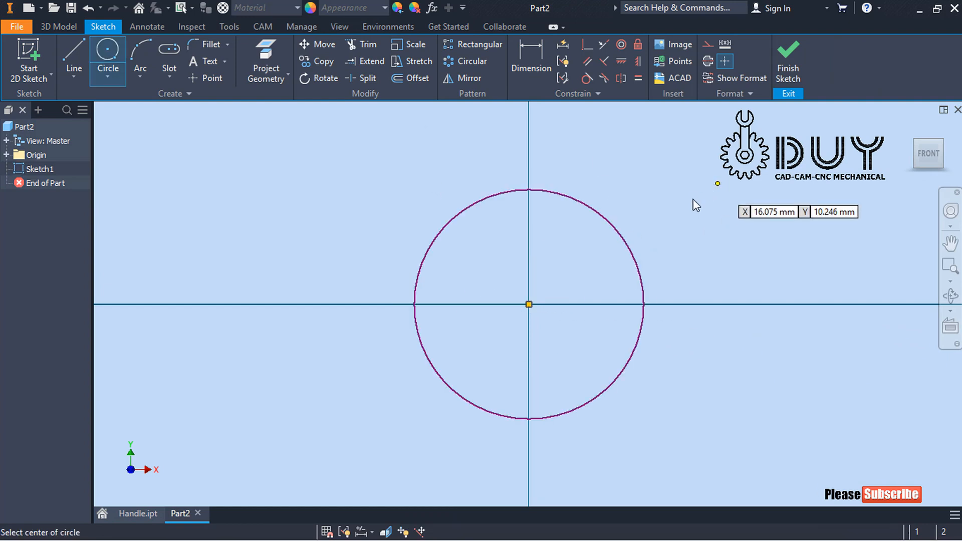
Dimension the circle's diameter to 22 mm and finish the sketch.
key(d)
click(627, 251)
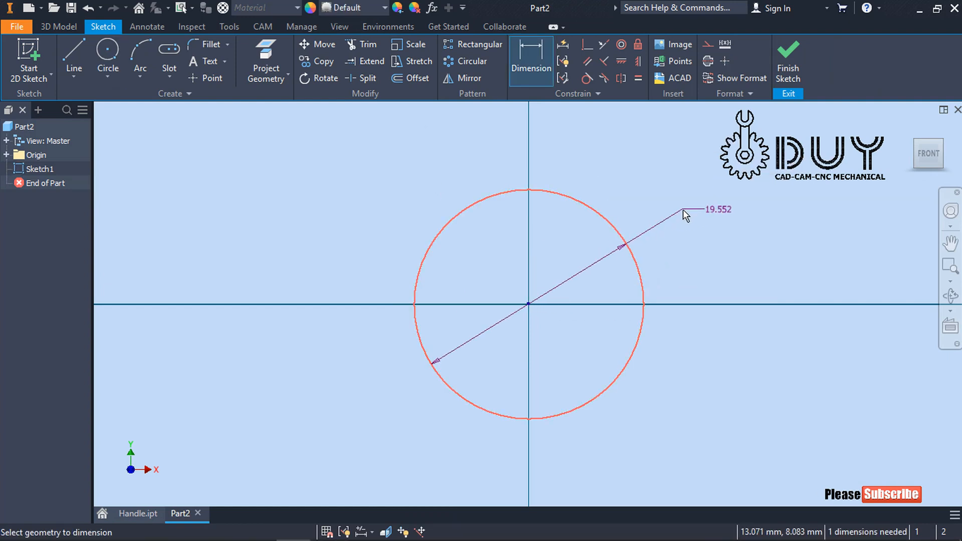
click(684, 210)
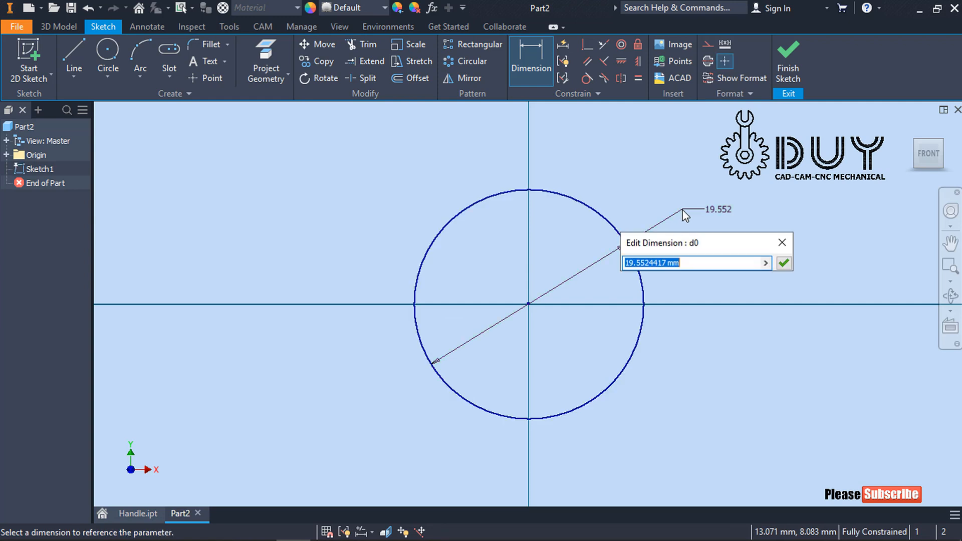
text(22)
key(Return)
right_click(708, 204)
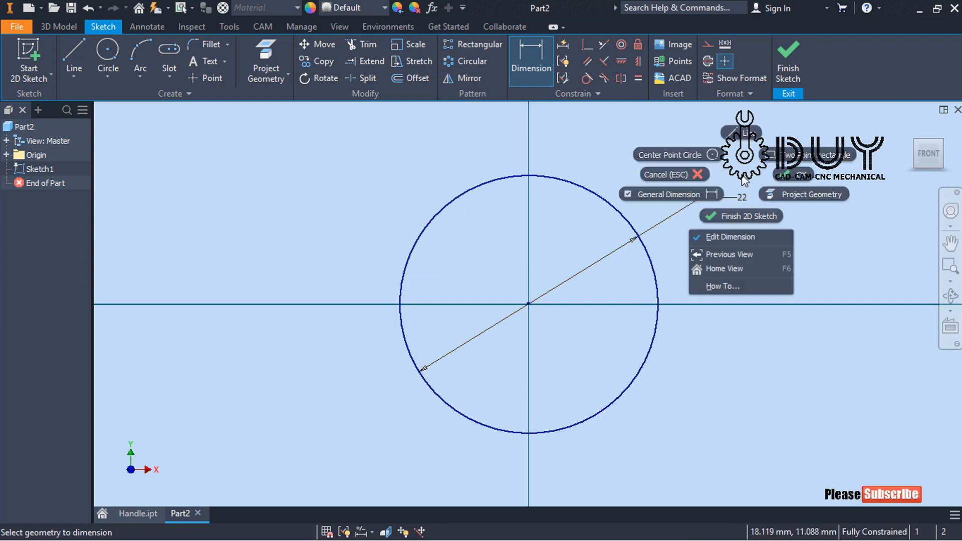
click(740, 213)
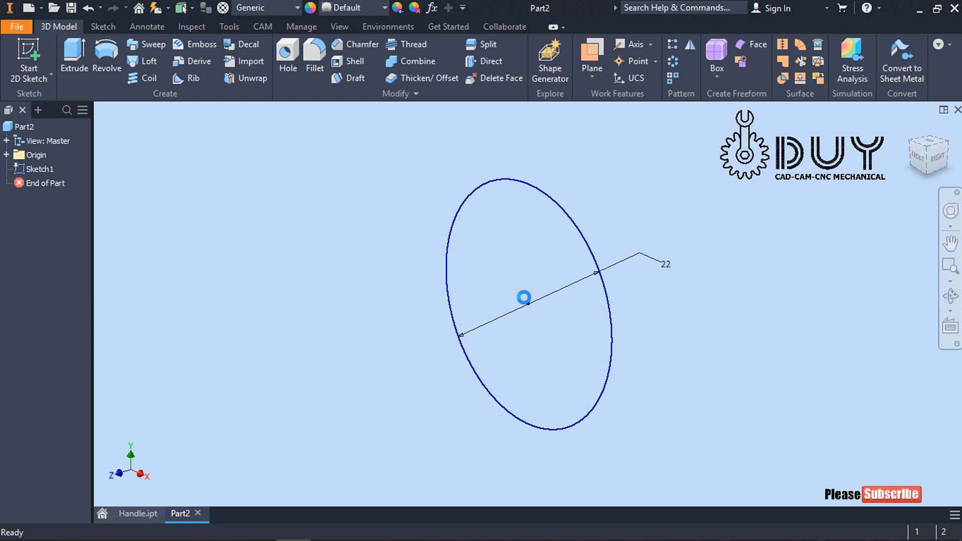
Extrude the 22 mm circle by a distance of 18-6 mm to form a solid cylinder.
right_click(370, 266)
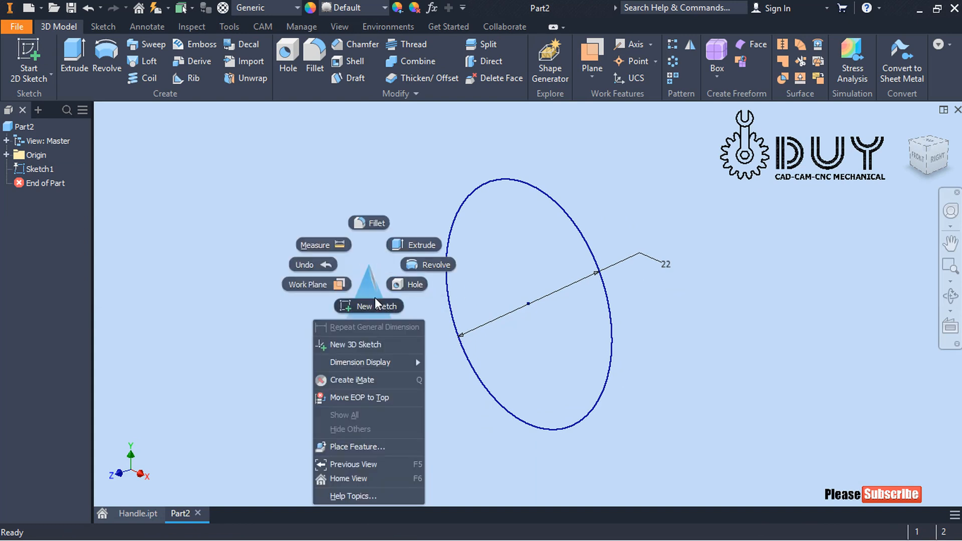
click(414, 245)
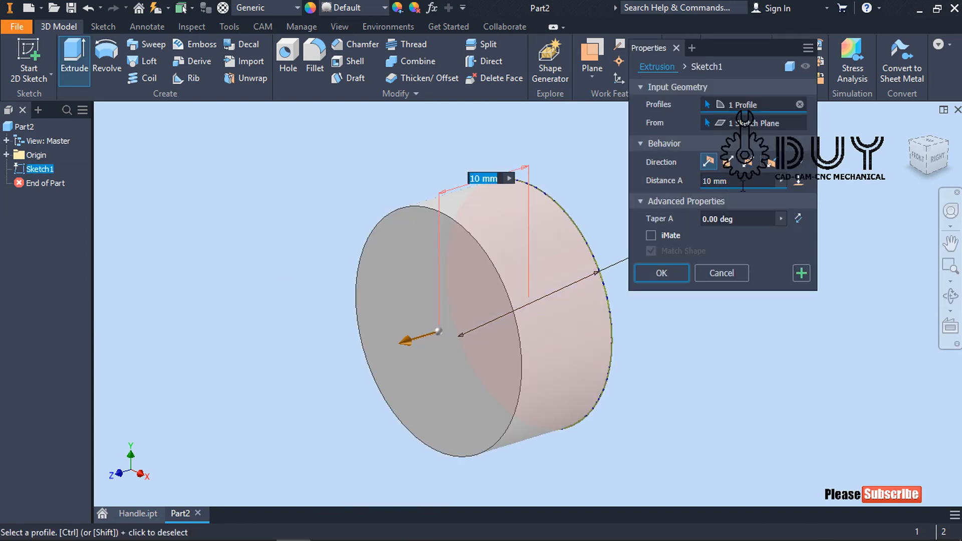
drag(743, 186, 625, 186)
text(18)
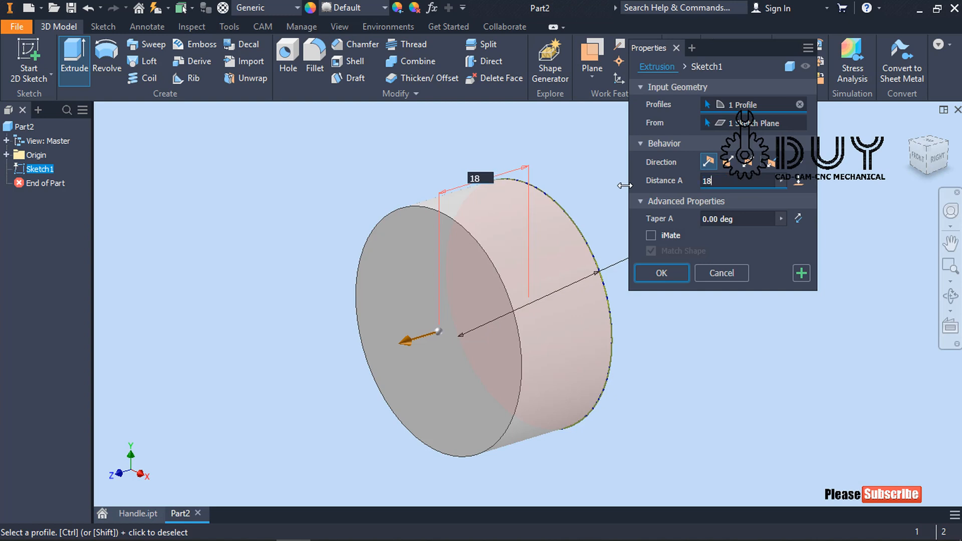
text(-6)
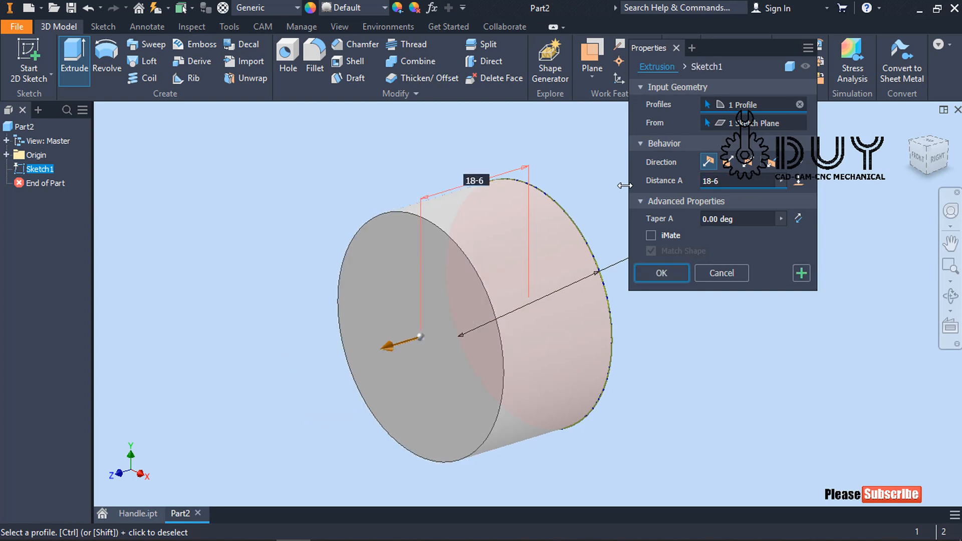
key(Return)
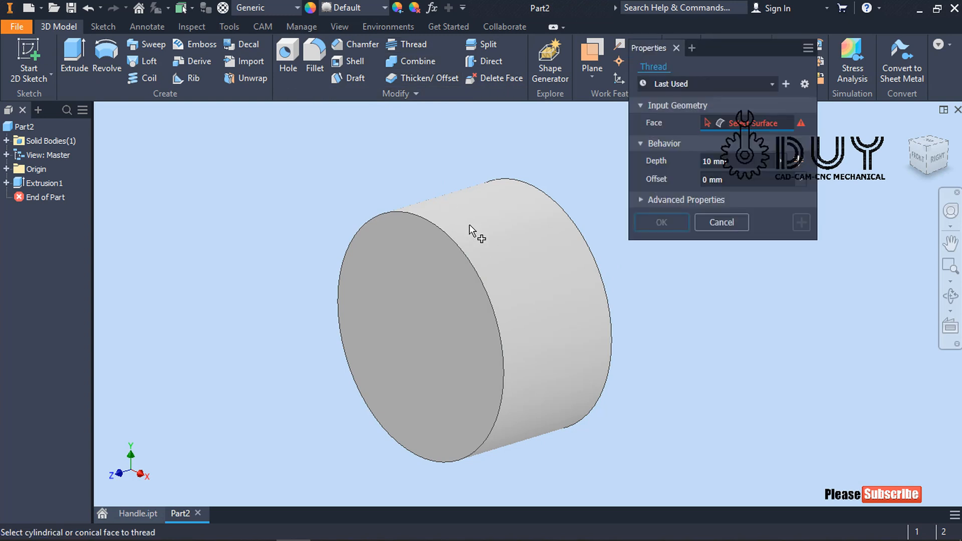
Try an M22x3 thread 10 mm deep on the cylinder's outer face and undo it.
click(479, 245)
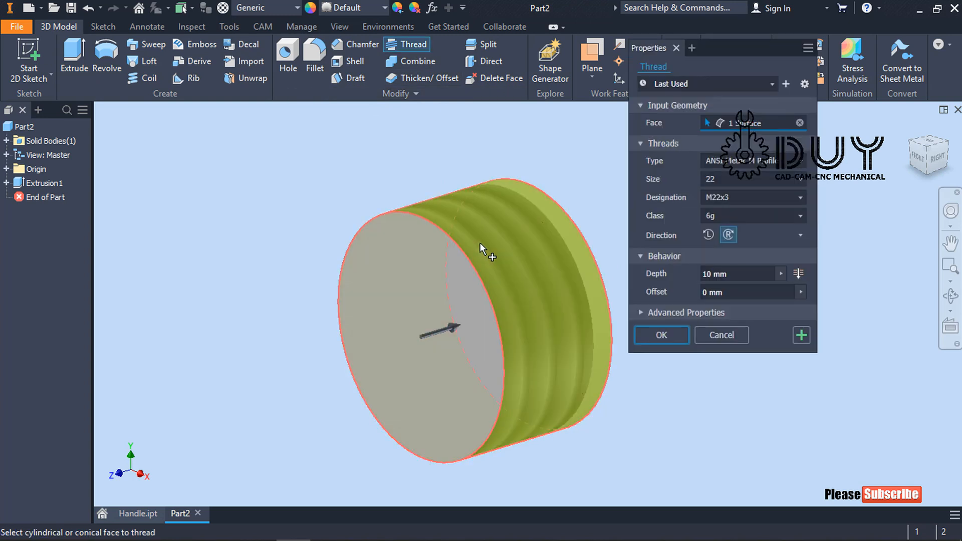
click(650, 335)
middle_drag(638, 229, 742, 186)
key(ctrl+z)
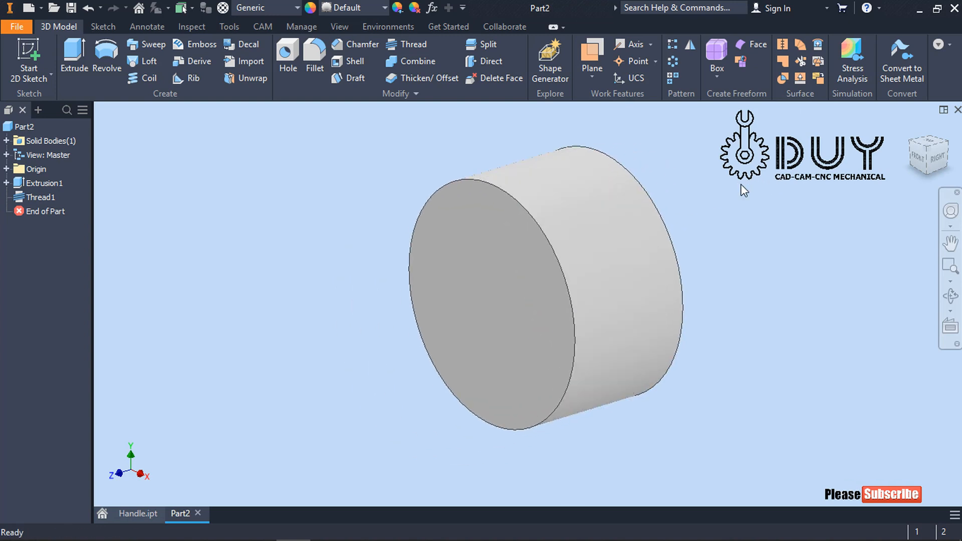
right_click(741, 184)
Add a right-hand M22x3 thread, class 6g, over the full depth of the cylinder's outer face.
click(419, 47)
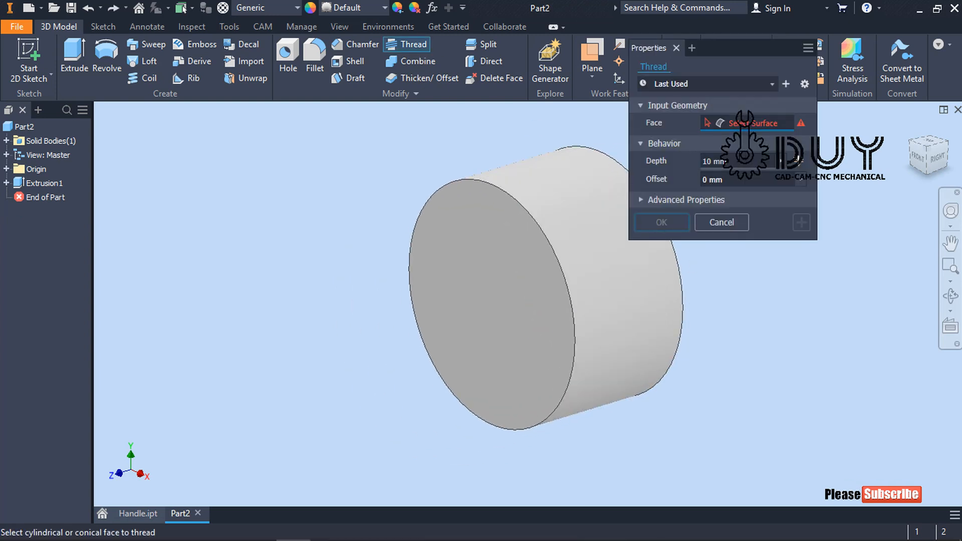
click(569, 217)
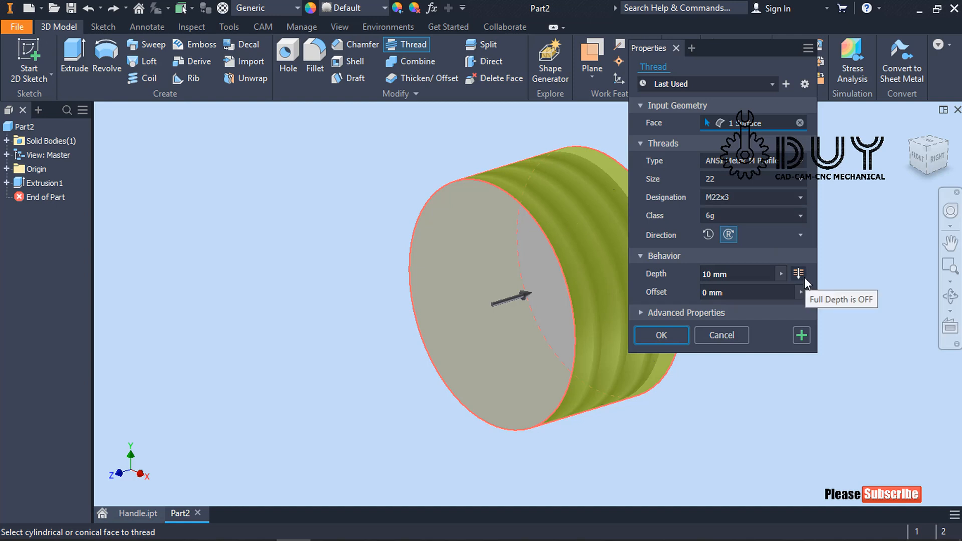
click(737, 273)
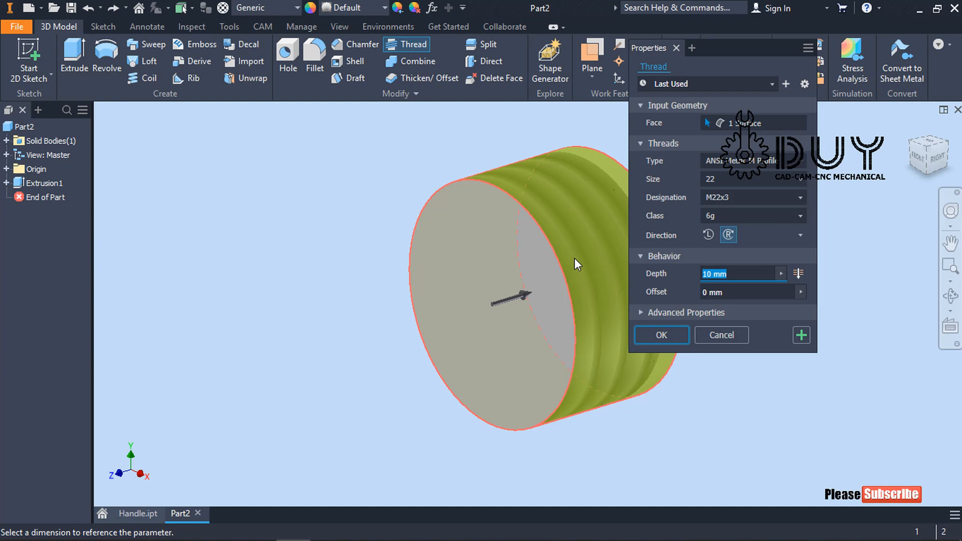
click(798, 274)
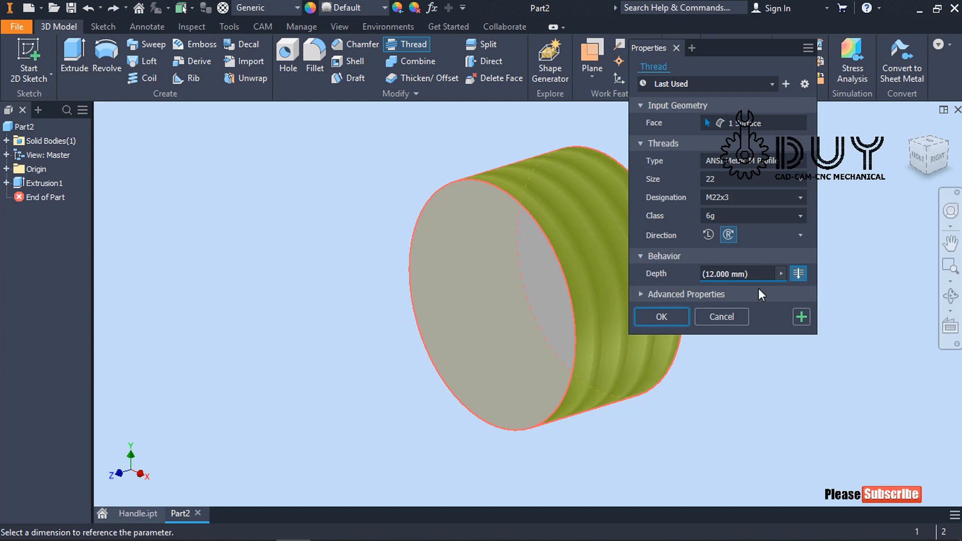
click(662, 316)
Sketch a circumscribed six-sided polygon about 18.4 mm across flats on the cylinder's front face, centered on the origin with vertical side edges.
right_click(733, 206)
click(757, 252)
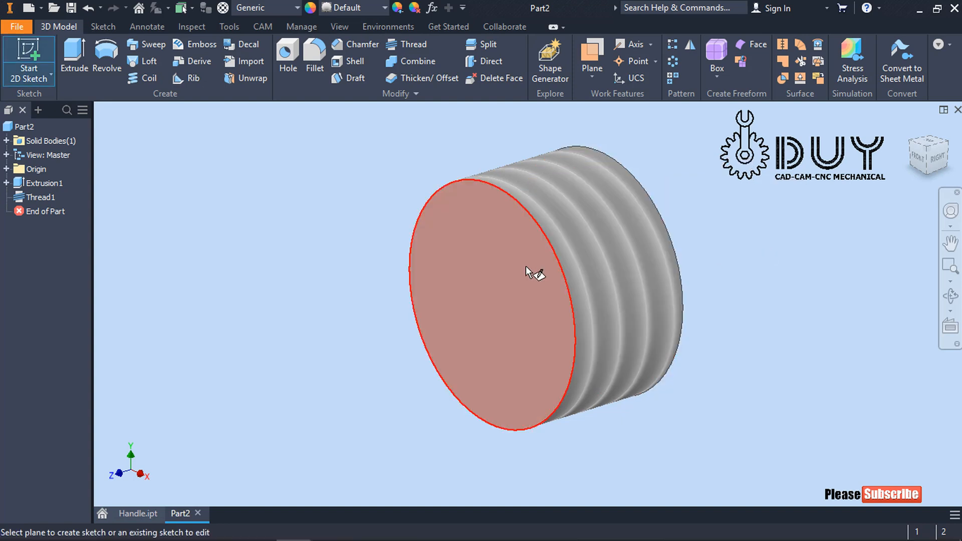
click(527, 273)
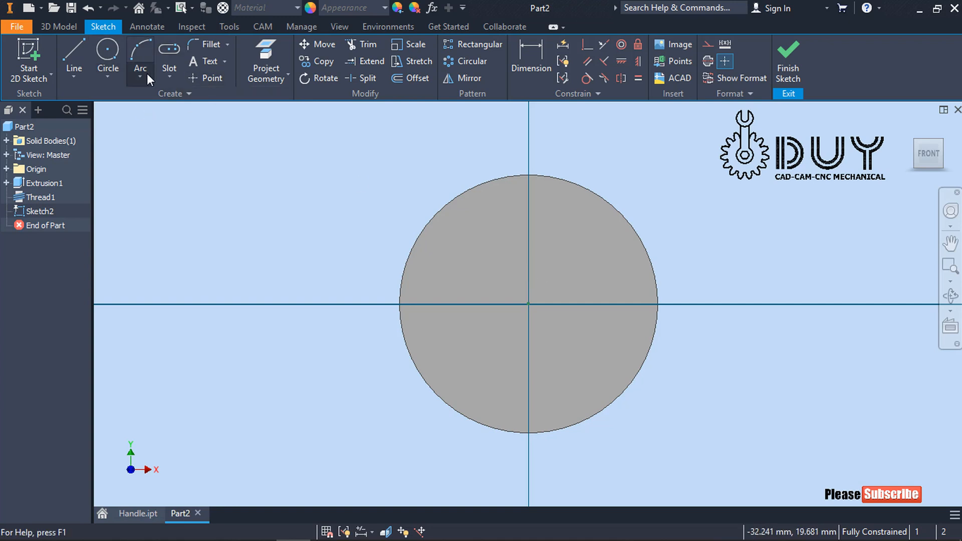
click(170, 75)
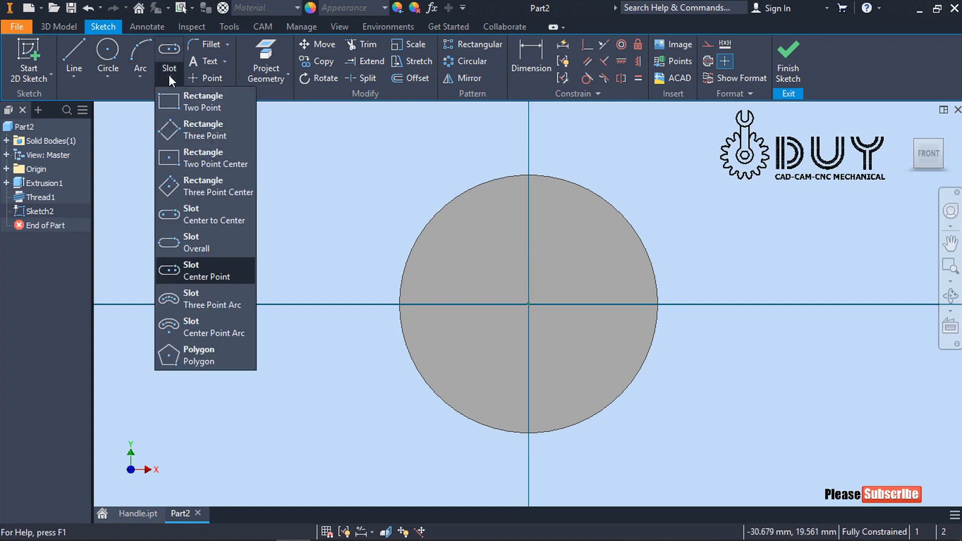
click(206, 359)
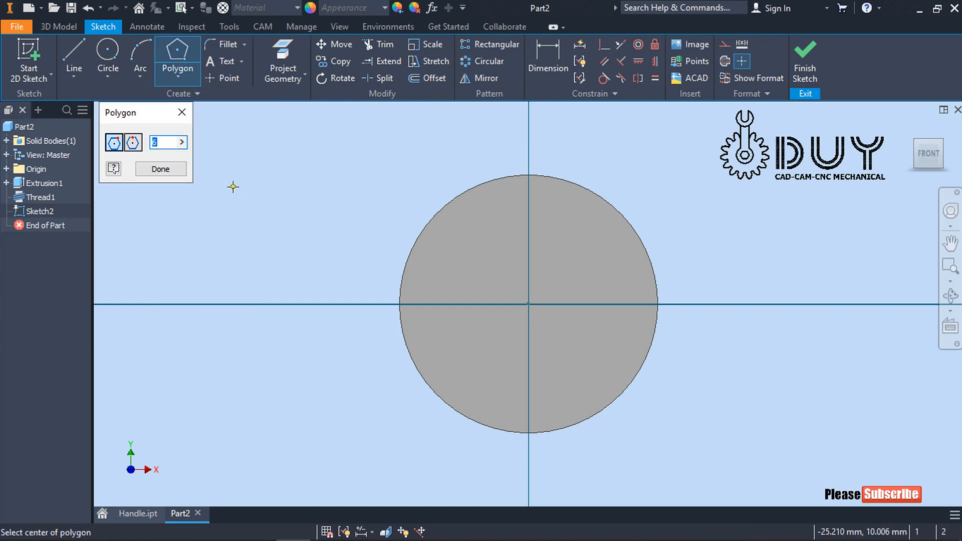
text(6)
click(133, 142)
click(528, 303)
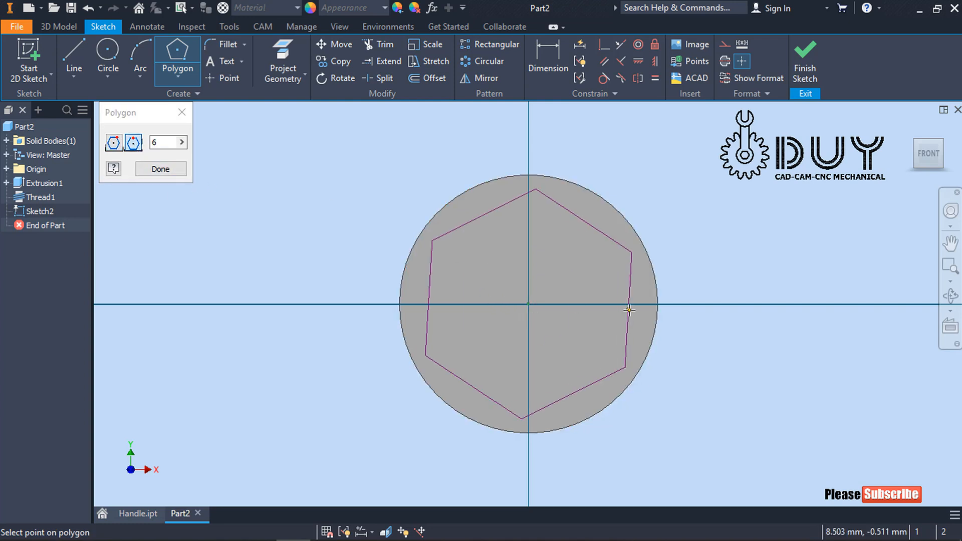
click(636, 305)
Dimension the distance between the hexagon's two vertical sides to 30 mm and finish the sketch.
right_click(732, 191)
click(678, 214)
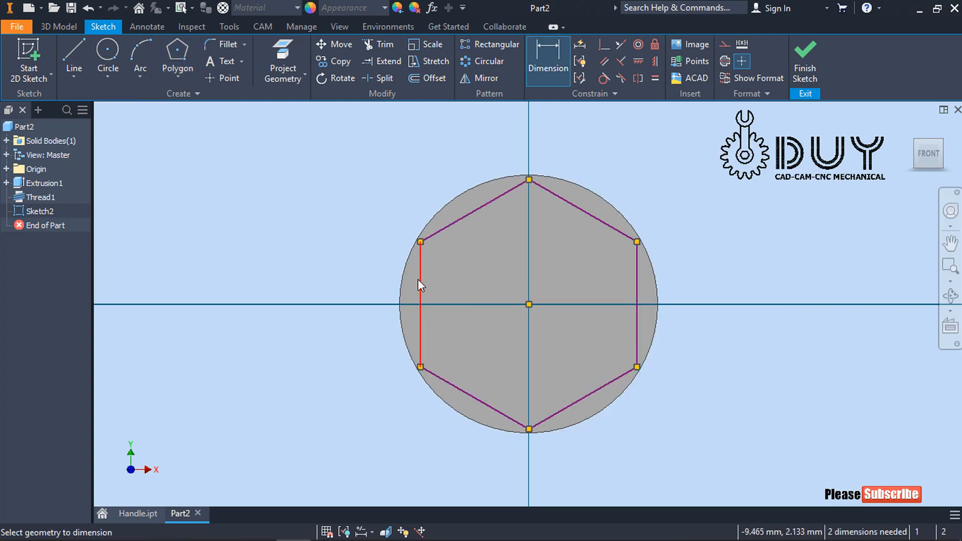
click(419, 279)
click(638, 296)
click(577, 151)
text(30)
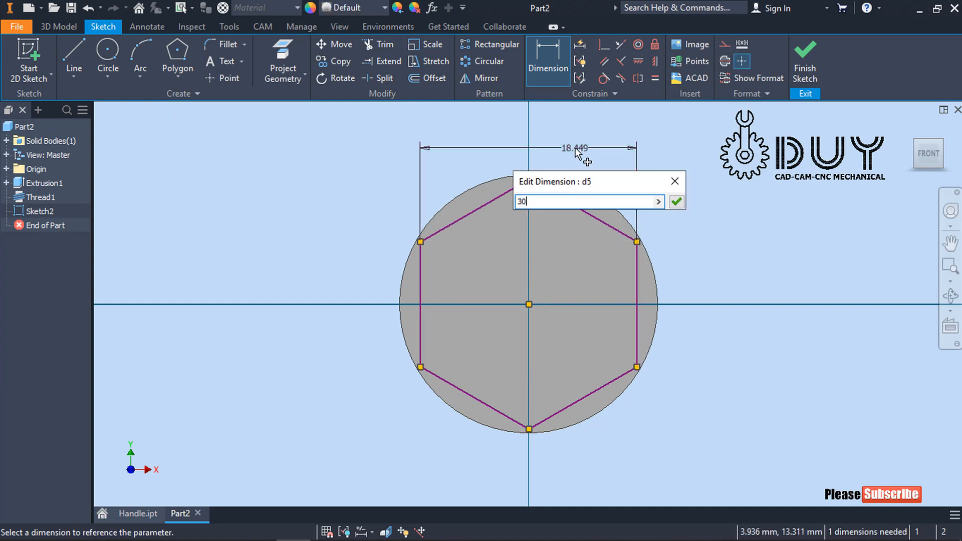
key(Return)
scroll(583, 191, down, 4)
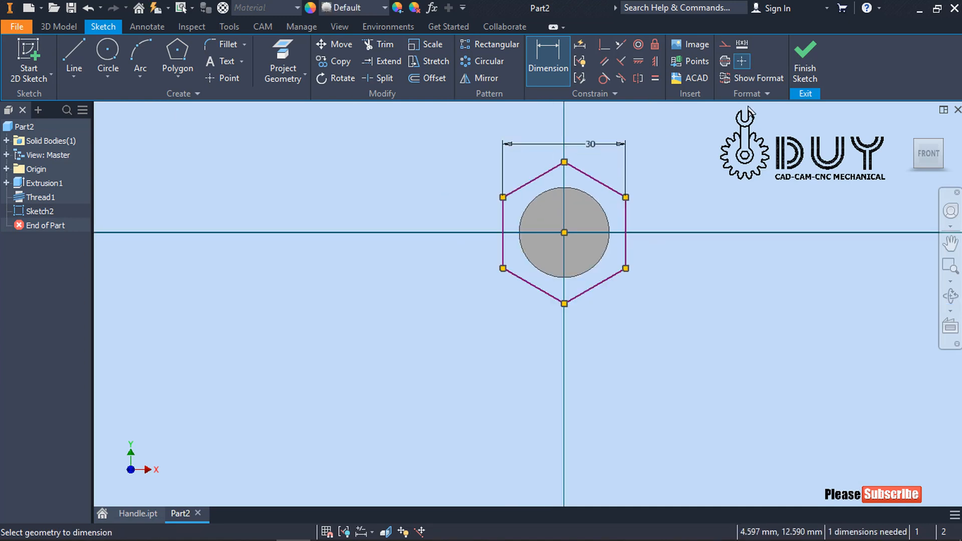
click(805, 70)
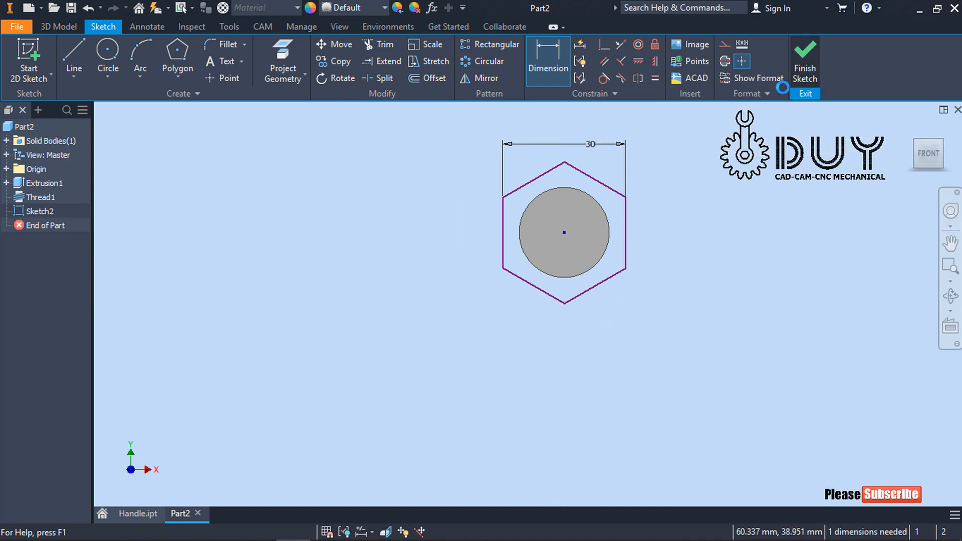
Extrude the hexagon 6 mm outward from the cylinder's end face, joined to the body as a bolt head.
key(e)
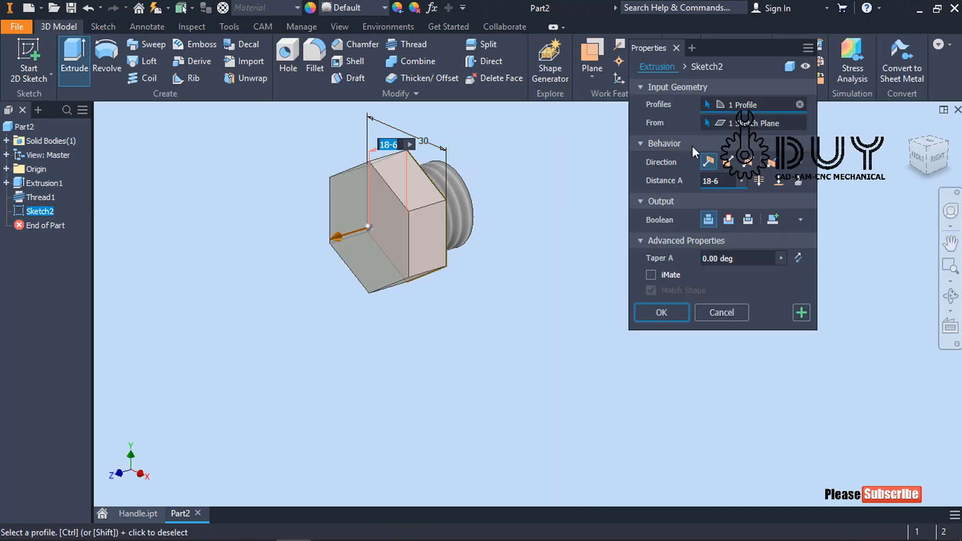
click(732, 181)
key(Return)
key(Return)
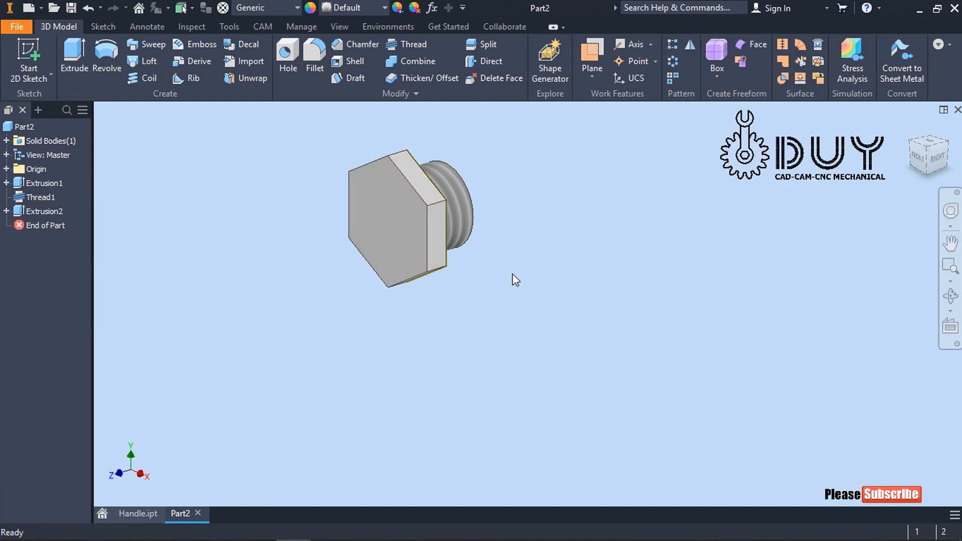
Chamfer the circular edge at the threaded cylinder's free end with a 1.5 mm distance.
shift+middle_drag(514, 278, 380, 271)
middle_drag(521, 216, 613, 224)
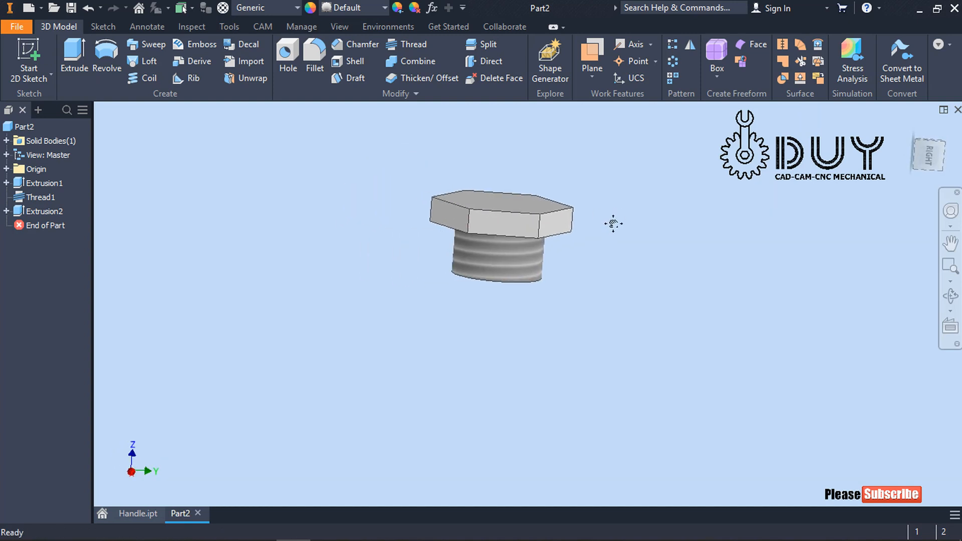
click(354, 49)
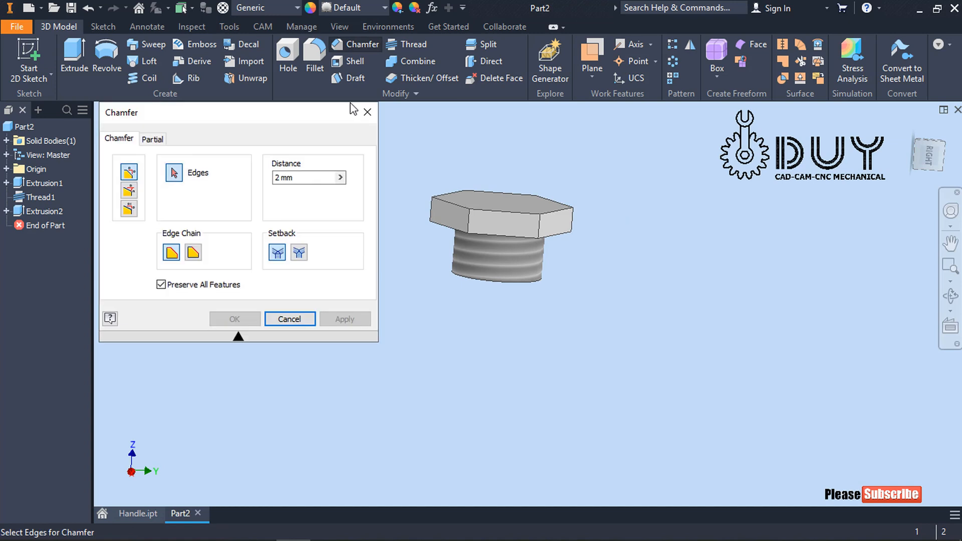
click(449, 278)
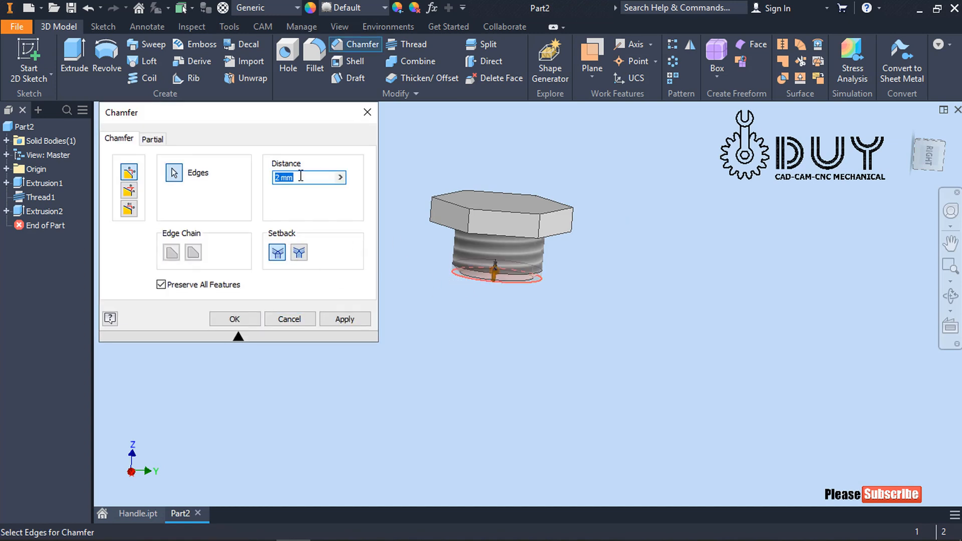
text(1.5)
key(Return)
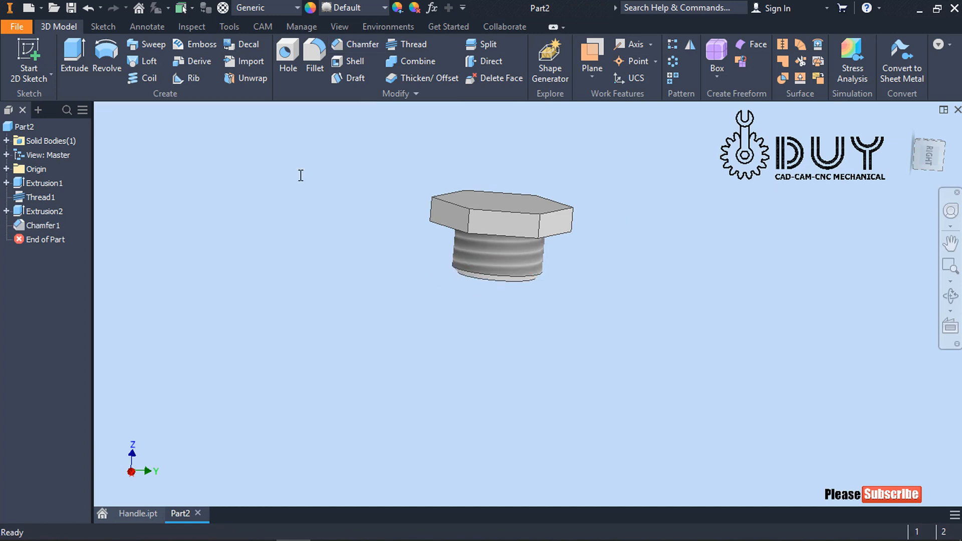
Start a 2D sketch on the YZ plane and slice the model graphics at the sketch plane.
right_click(269, 166)
click(269, 125)
click(6, 169)
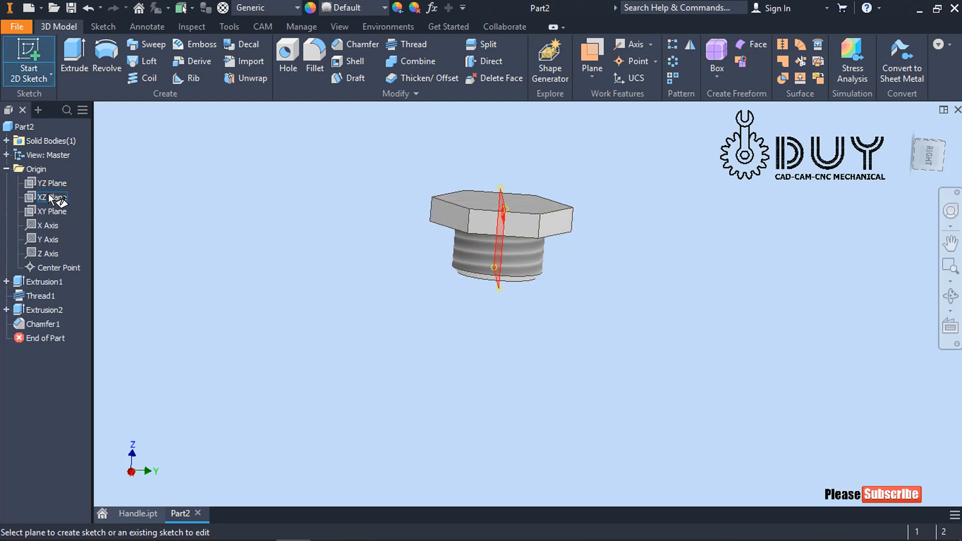
click(49, 184)
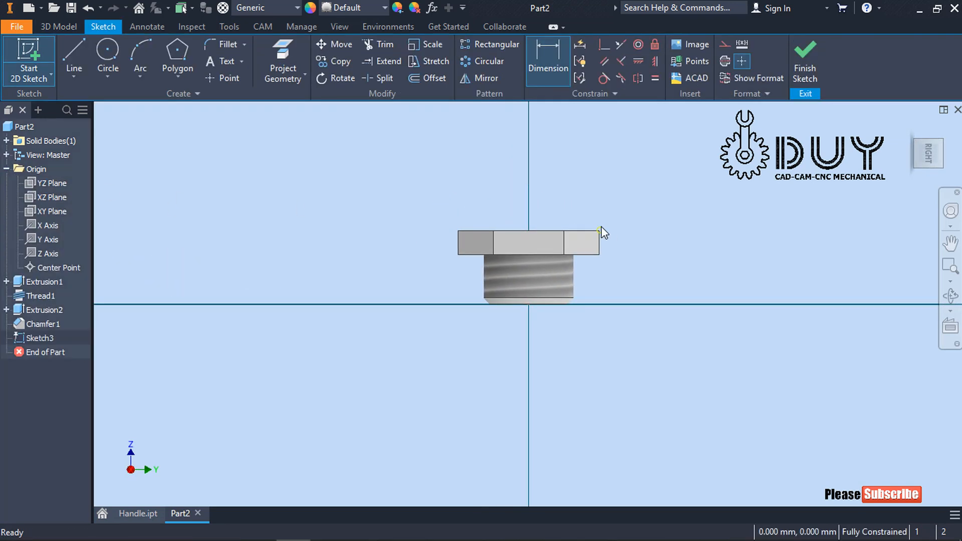
key(F7)
scroll(502, 194, up, 3)
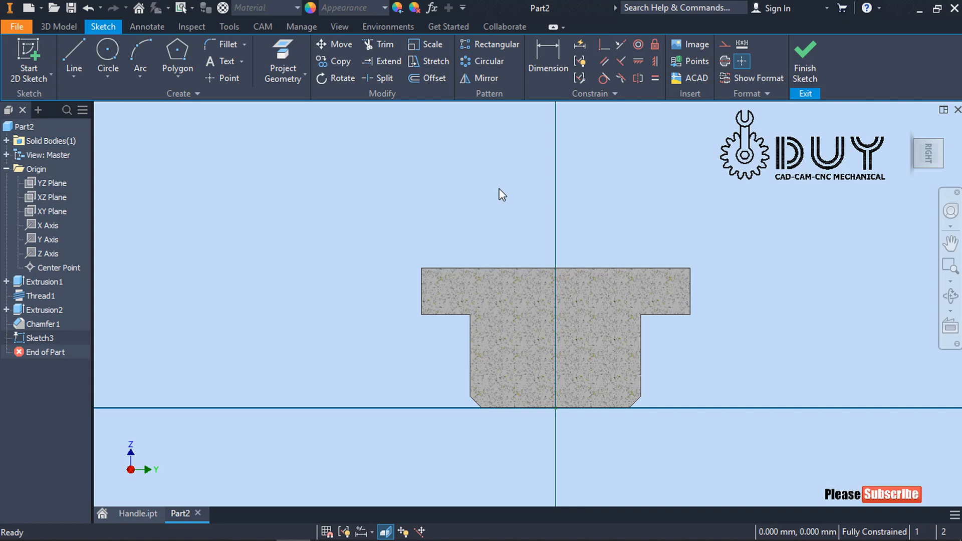
scroll(503, 187, down, 2)
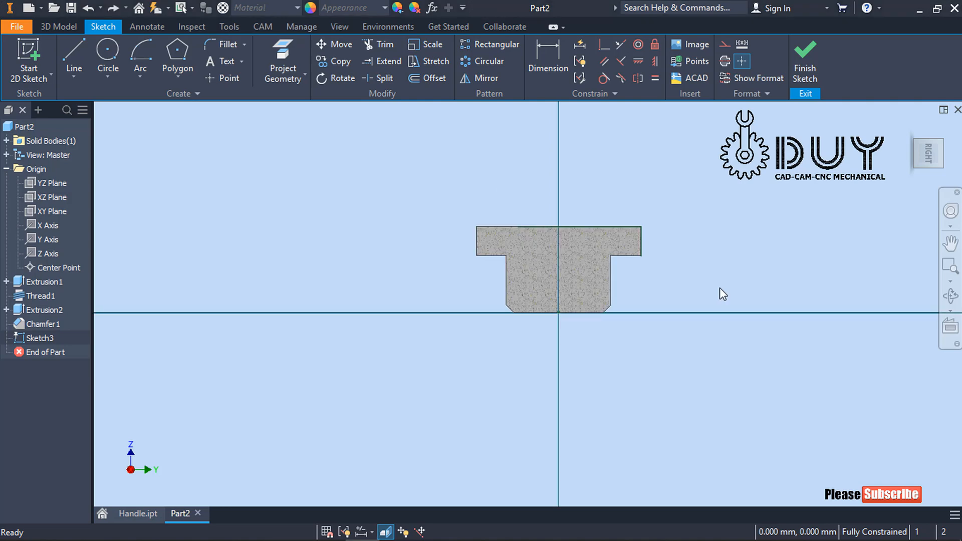
scroll(480, 221, up, 4)
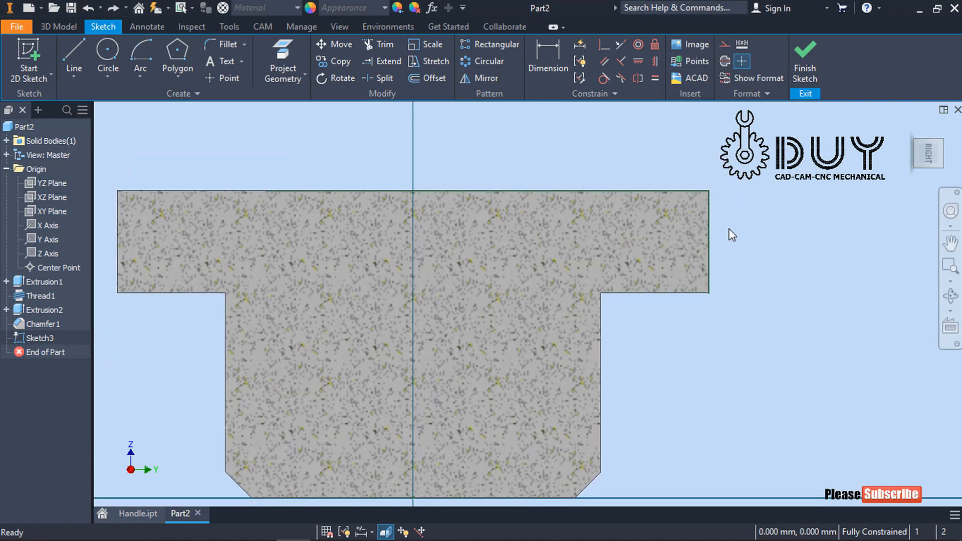
right_click(734, 214)
click(797, 234)
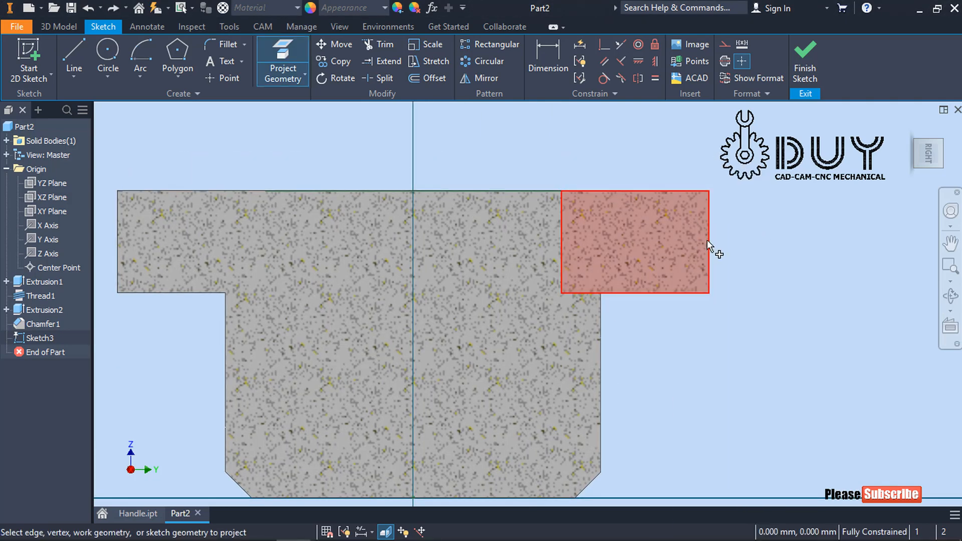
key(Escape)
Draw a center-point quarter arc across the head's upper right corner, starting about 3.5 mm above the head's underside on its outer edge.
click(141, 77)
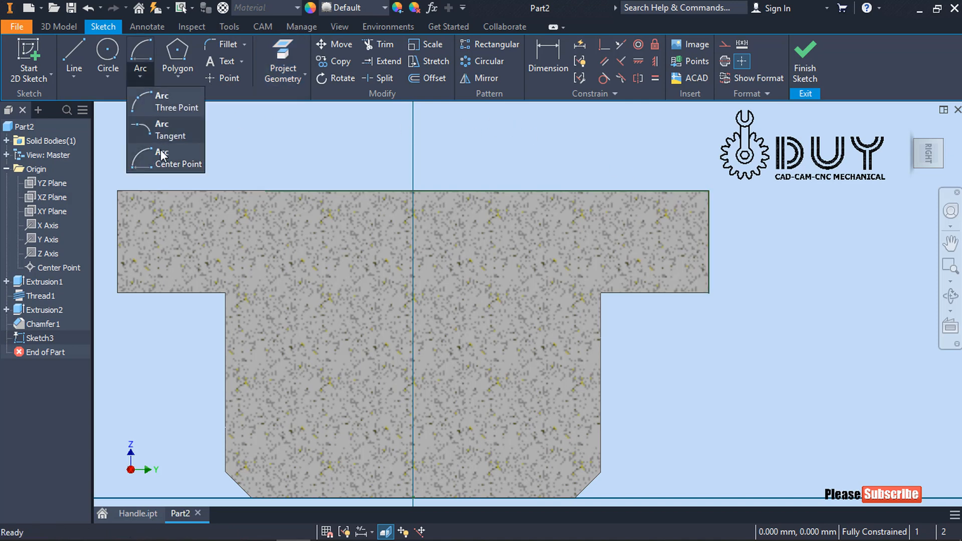
click(173, 165)
click(663, 233)
click(708, 233)
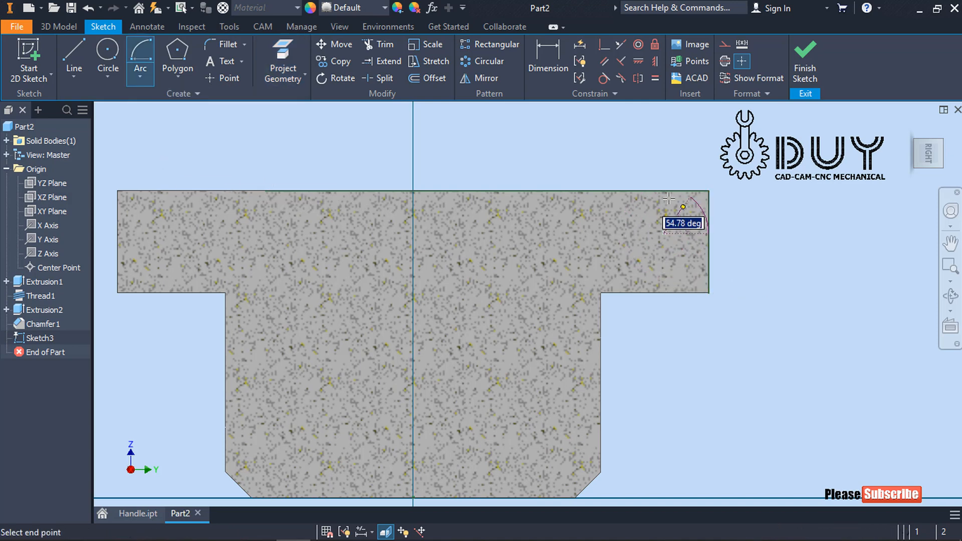
click(657, 192)
key(Escape)
Dimension the height from the head's underside to the arc's lower end as 4 mm.
right_click(747, 160)
click(692, 181)
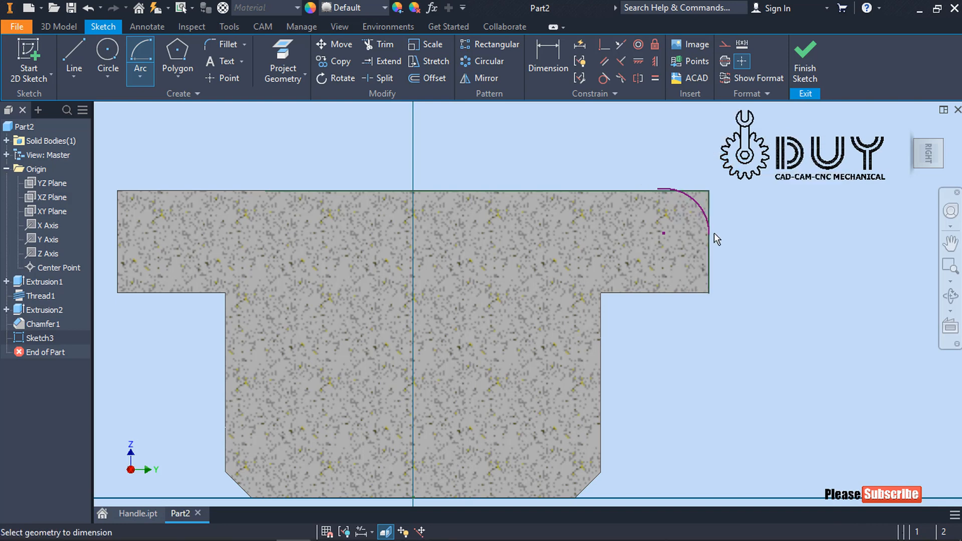
click(708, 277)
click(778, 281)
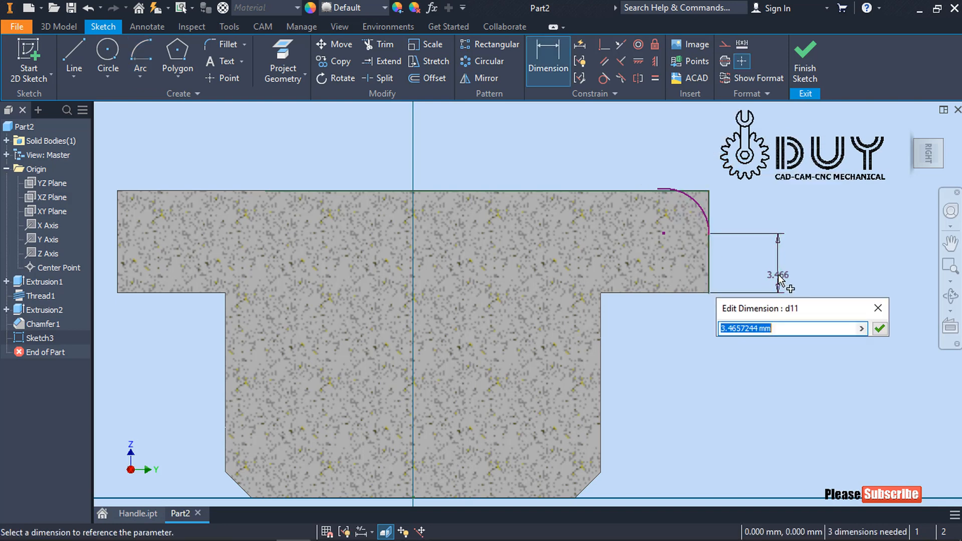
text(4)
key(Return)
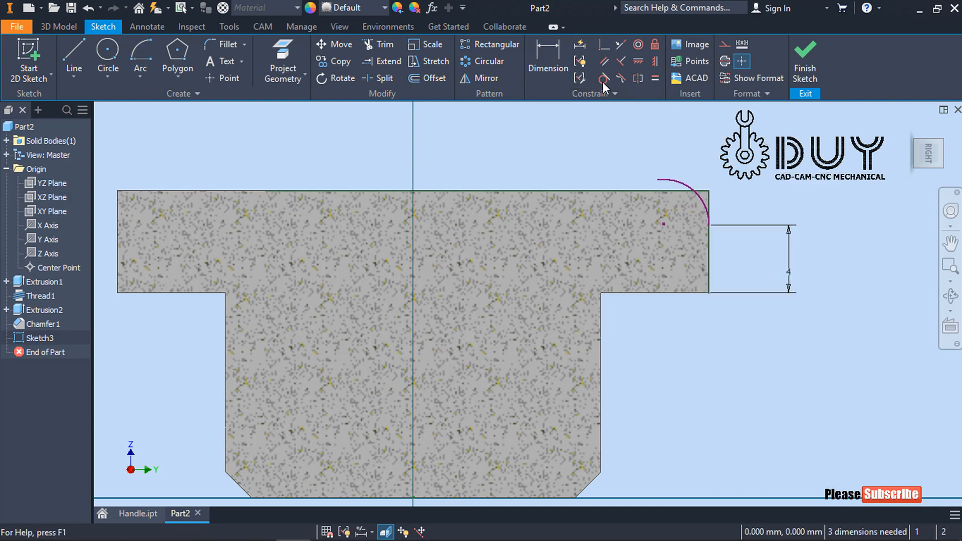
Make the arc tangent to the head's top edge and trim off the arc portion beyond the tangent point.
click(604, 78)
click(671, 181)
click(667, 191)
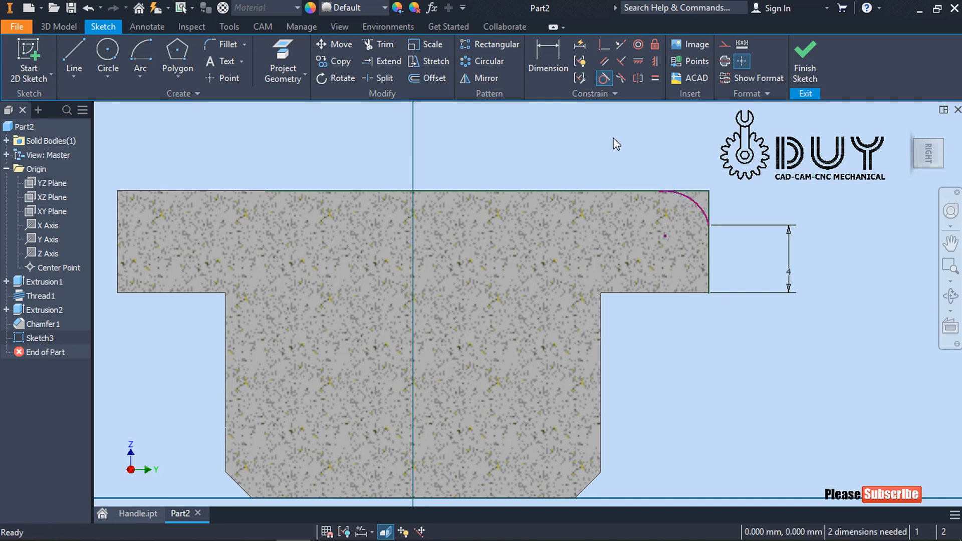
key(x)
scroll(651, 195, down, 3)
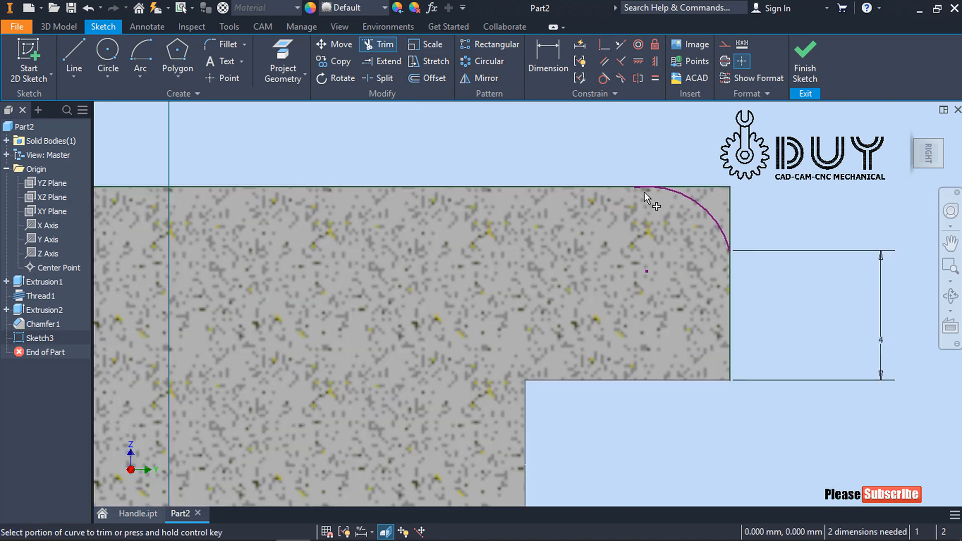
scroll(627, 185, up, 3)
Close the corner profile with lines from the arc's upper end to the head's corner and down to its lower end.
right_click(611, 150)
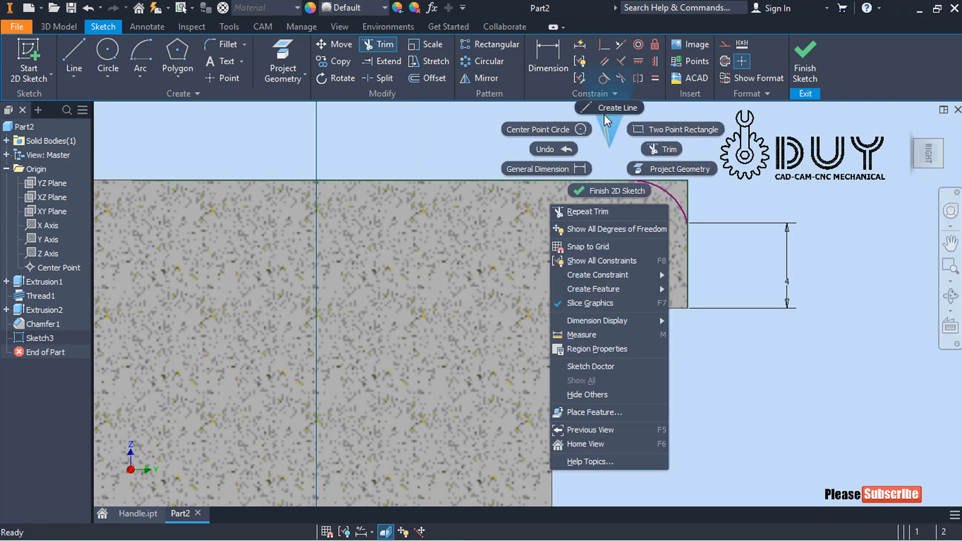
click(620, 106)
click(633, 179)
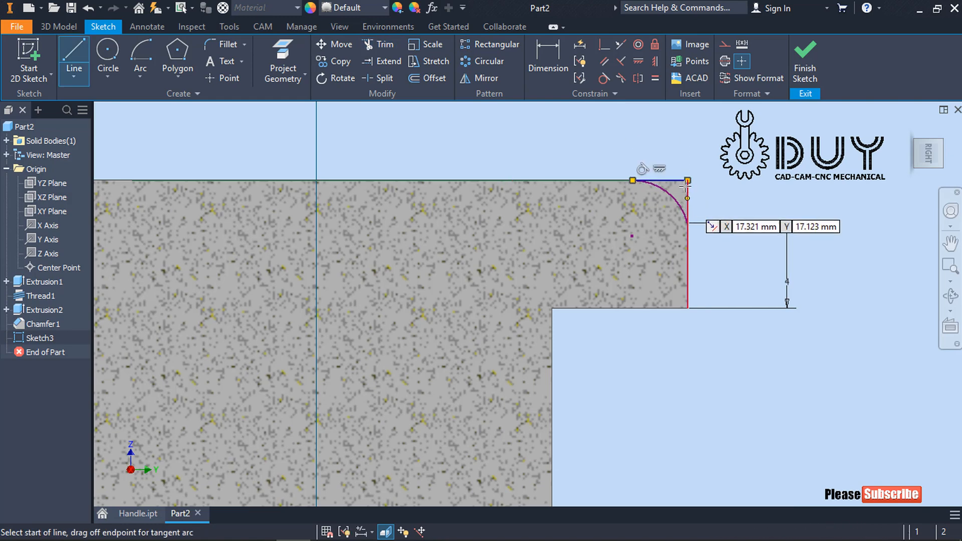
click(688, 179)
key(Escape)
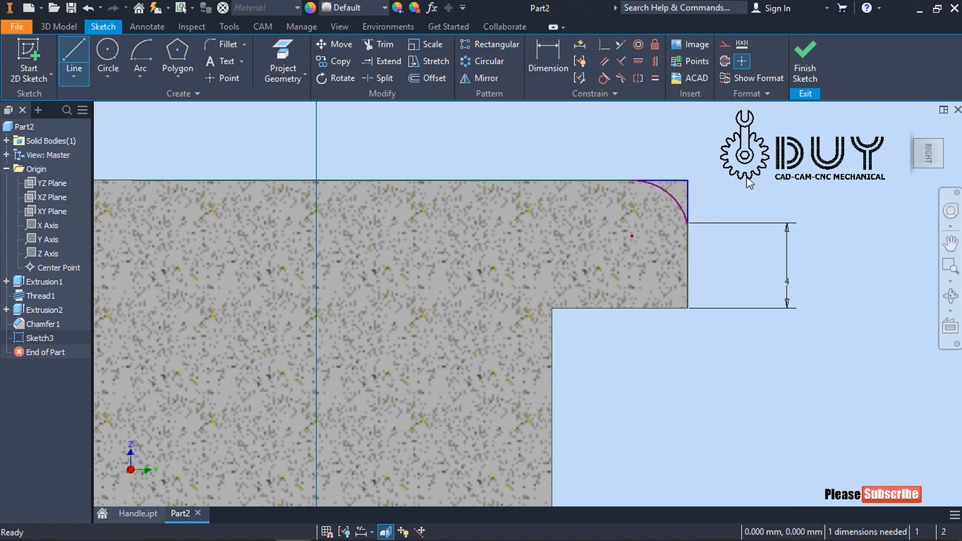
Project the Z axis into the sketch, make it a construction line, and finish the sketch.
scroll(543, 154, up, 4)
right_click(513, 141)
click(602, 159)
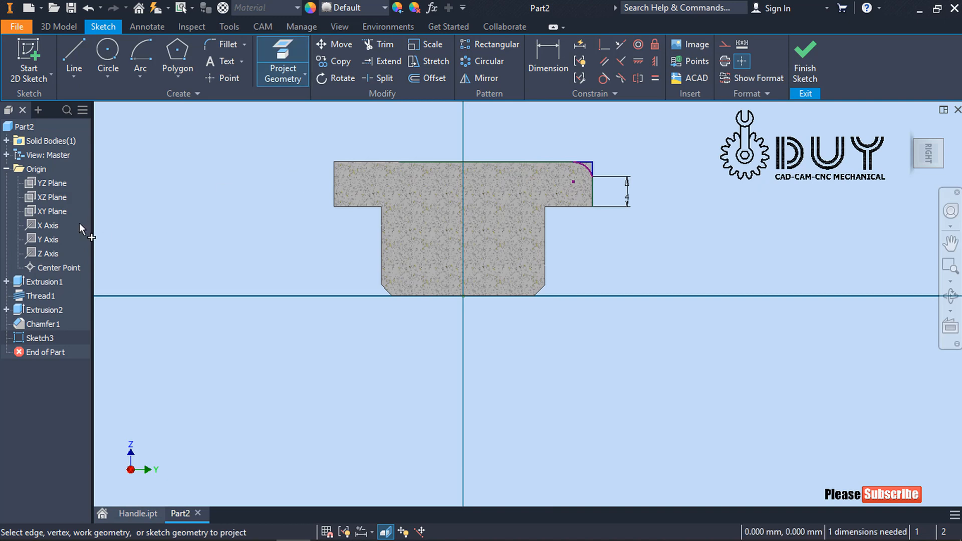
click(50, 255)
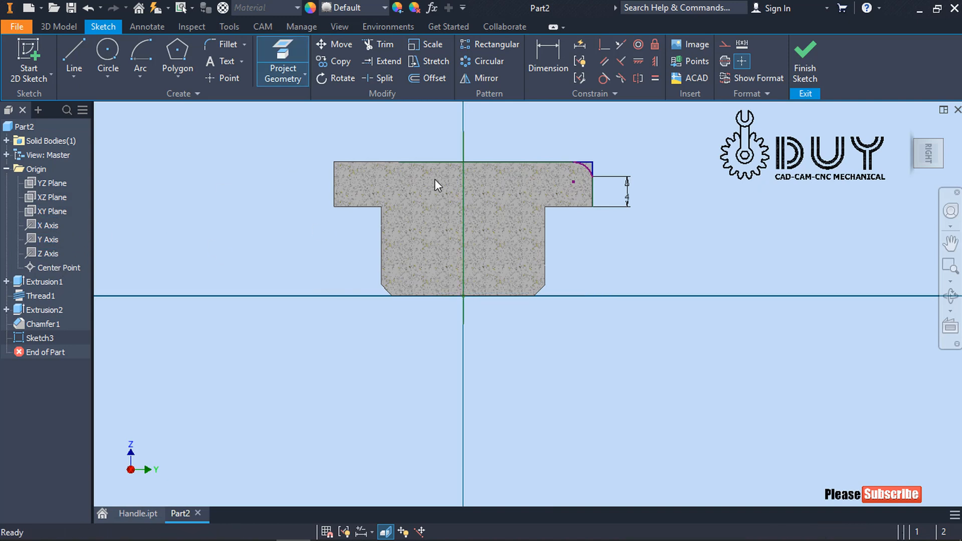
key(Escape)
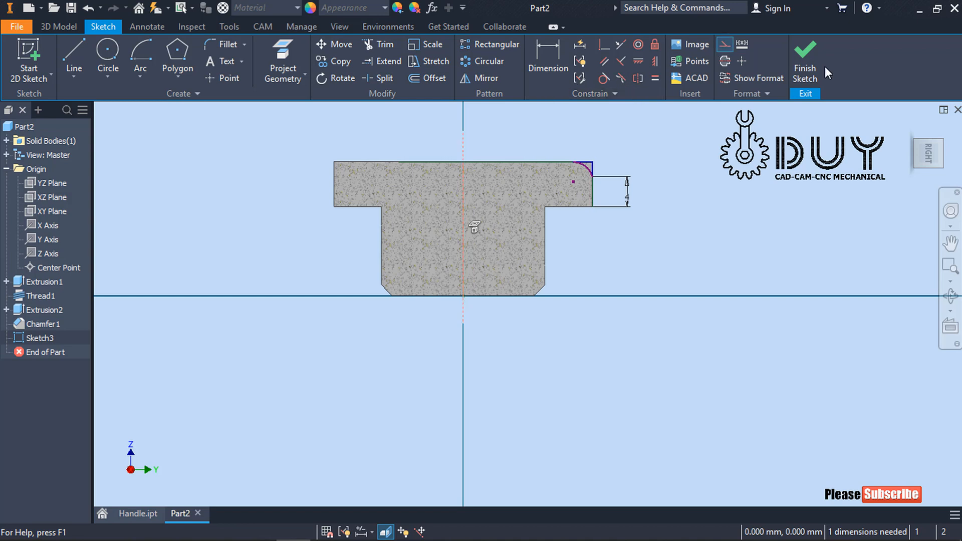
click(805, 66)
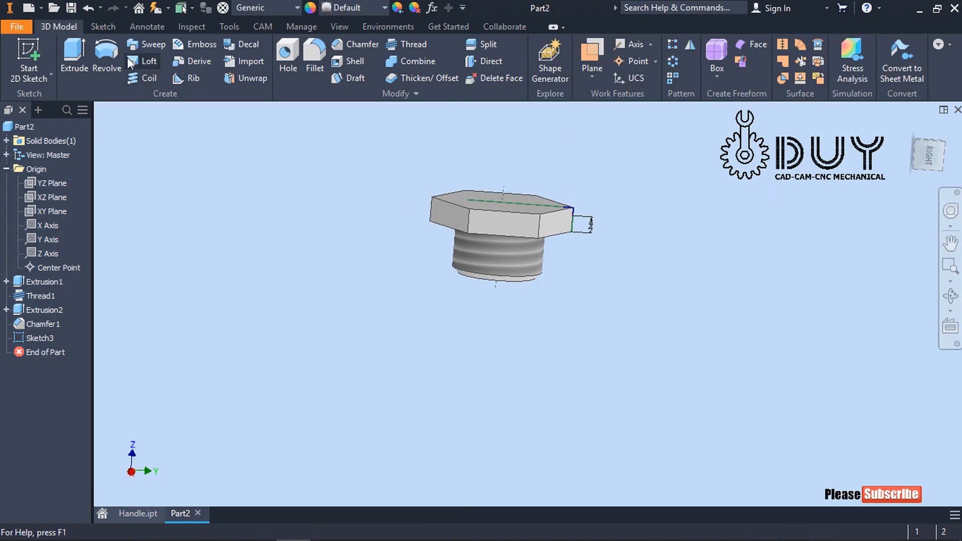
Revolve the corner profile a full turn around the projected Z axis as a cut to round the hexagonal head's outer corners.
click(106, 55)
scroll(590, 199, up, 5)
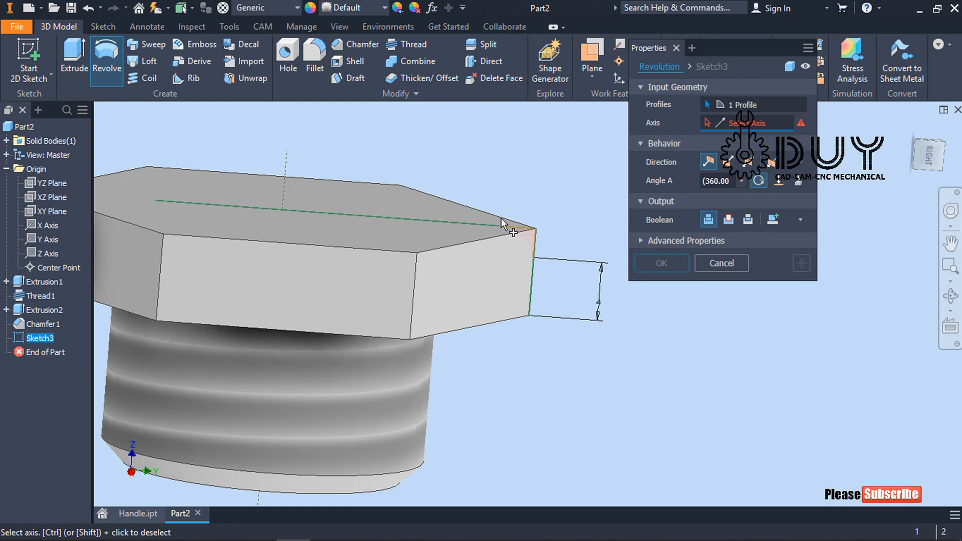
click(289, 175)
click(729, 220)
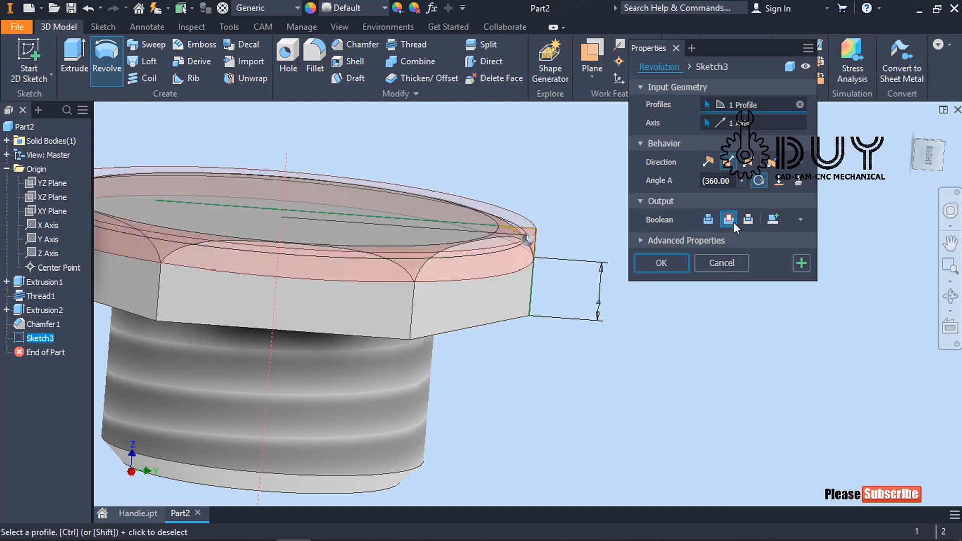
click(661, 265)
Create a sketch on the threaded cylinder's free end face, keeping only the projected center point, and finish it.
mouse_move(591, 290)
shift+middle_down()
mouse_move(492, 273)
mouse_move(702, 324)
mouse_move(681, 298)
mouse_move(655, 299)
mouse_move(767, 245)
mouse_move(781, 138)
shift+middle_up()
scroll(717, 283, down, 3)
right_click(792, 271)
click(792, 303)
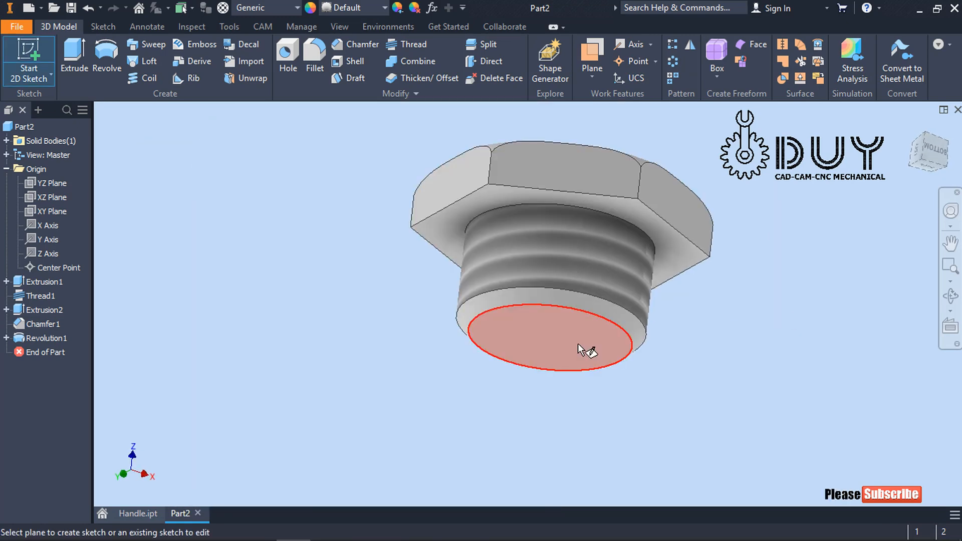
click(579, 344)
click(805, 65)
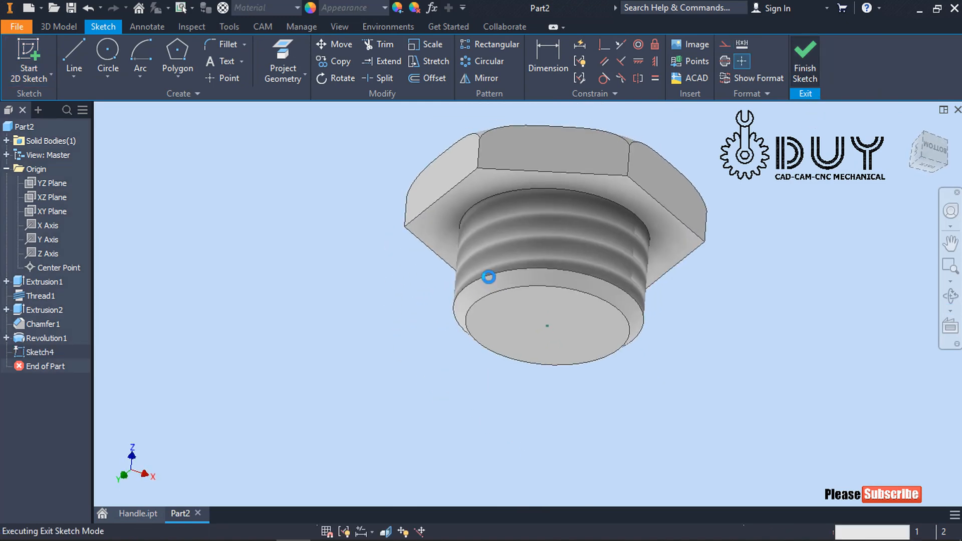
Start a counterbore hole through all and place it on the end face's center point.
right_click(260, 181)
click(295, 204)
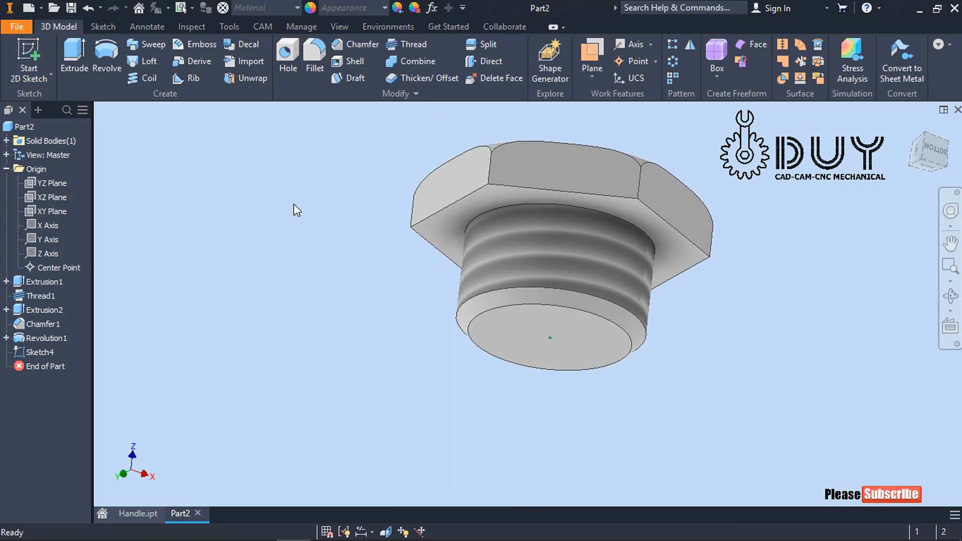
click(737, 172)
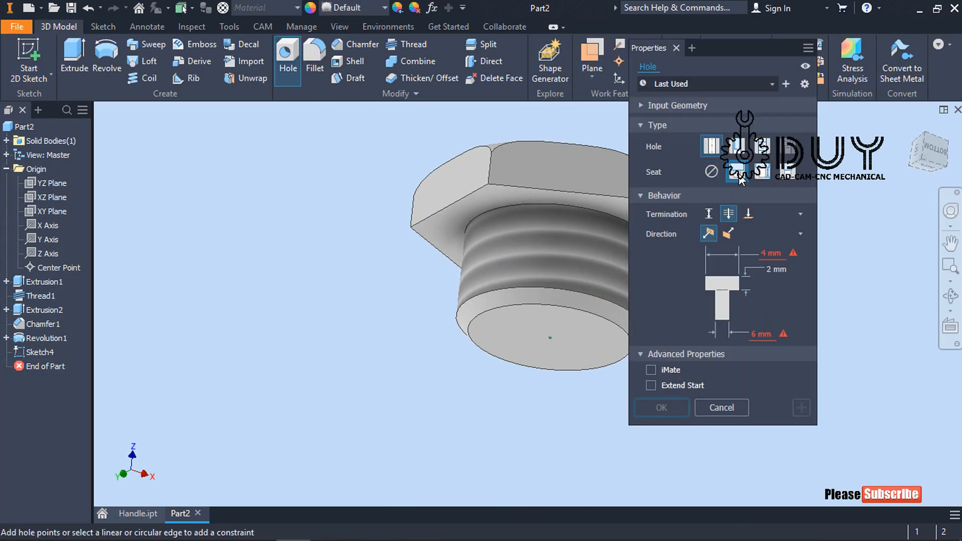
click(551, 340)
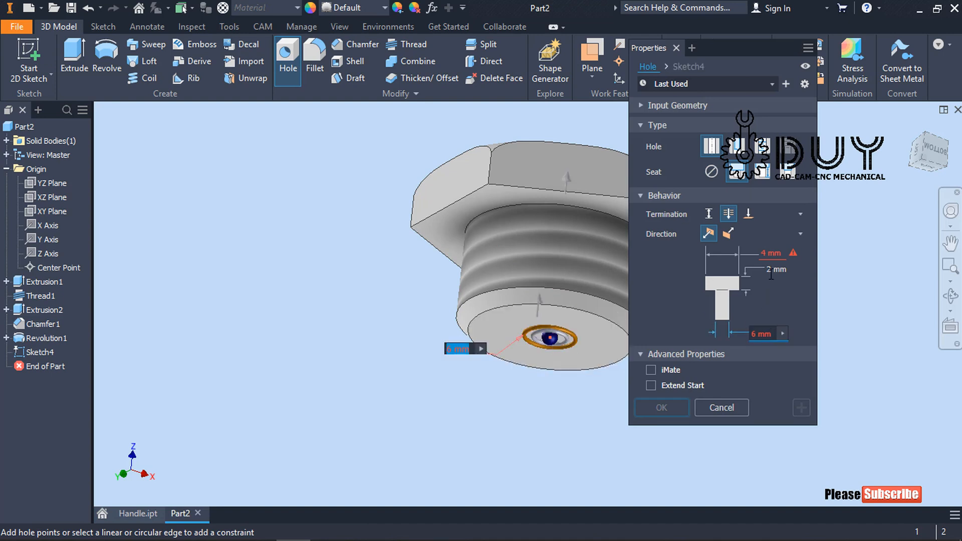
Set the counterbore diameter to 16 mm and the hole diameter to 10 mm, increase the counterbore depth, and create the hole.
click(775, 253)
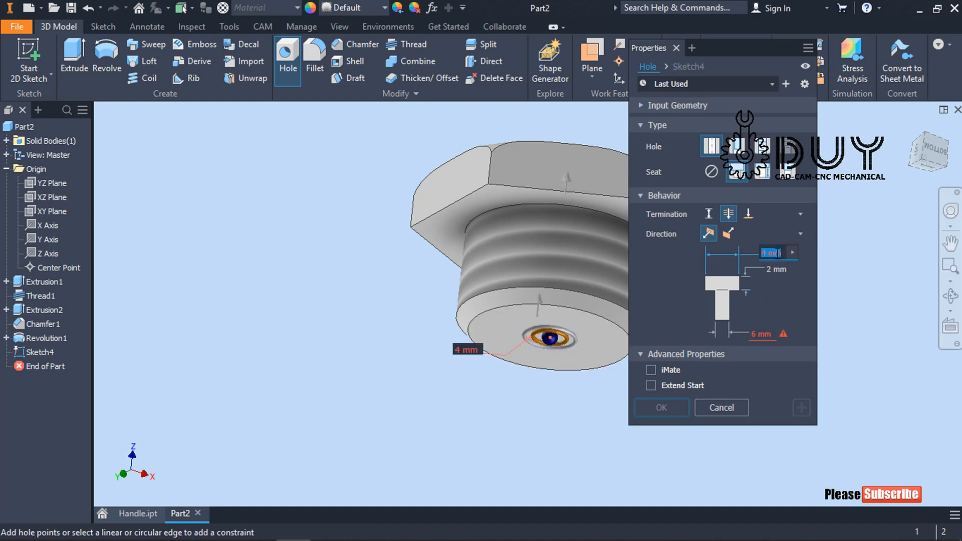
text(16)
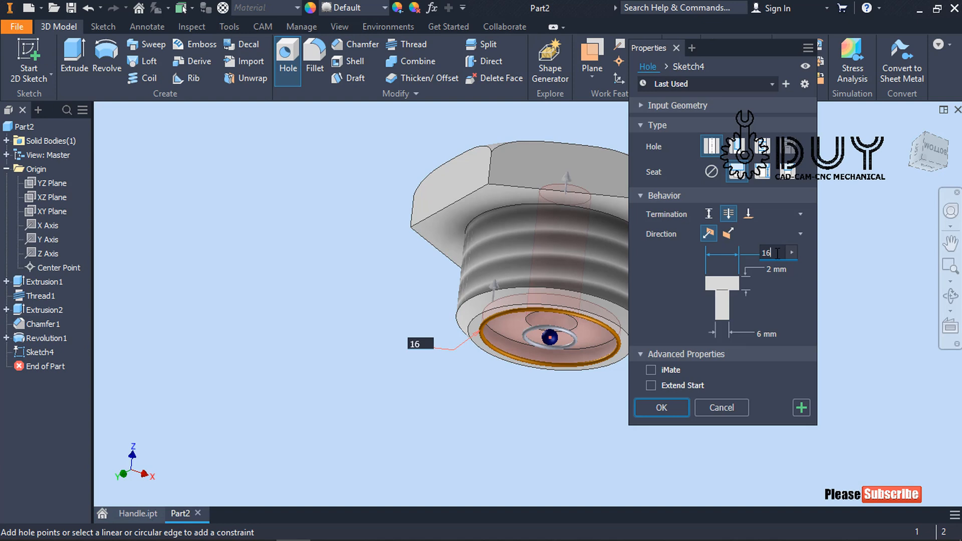
click(766, 334)
text(10)
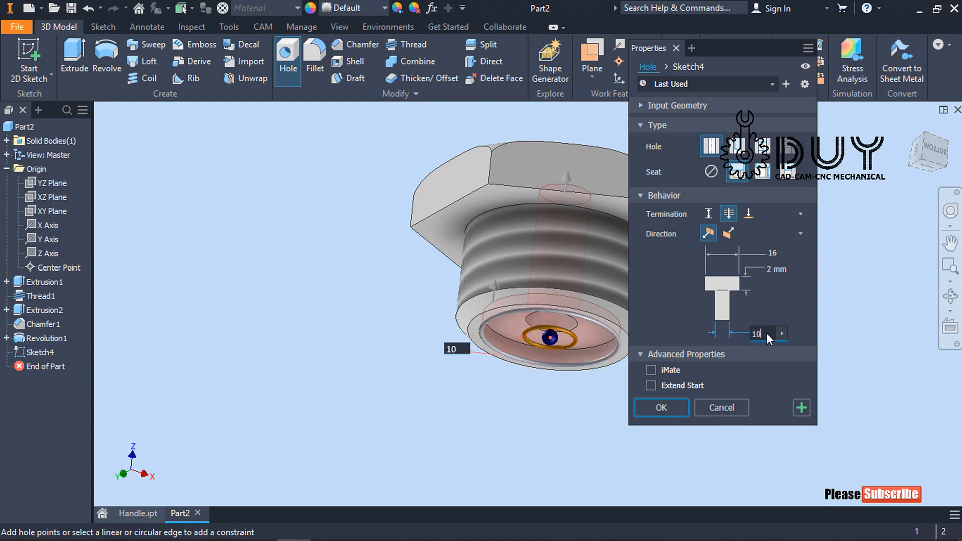
click(777, 269)
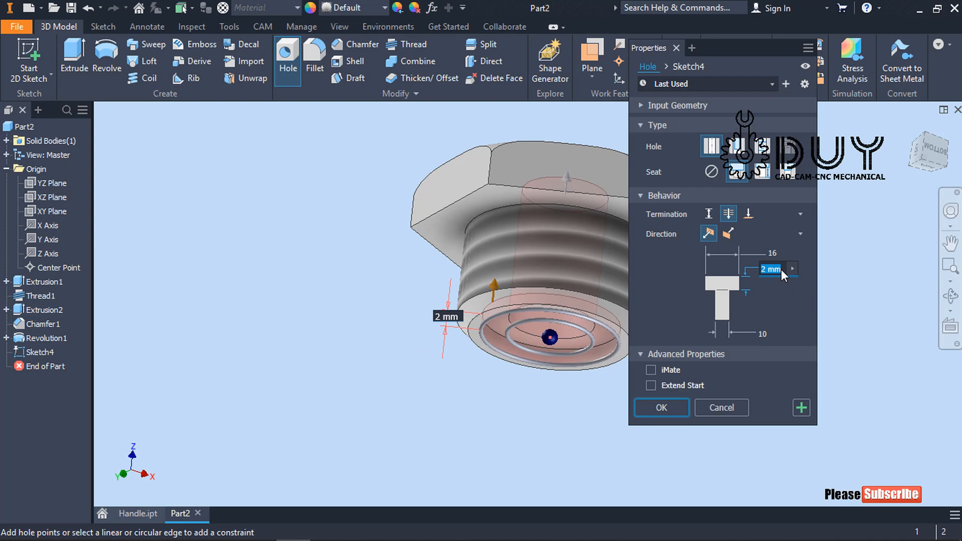
key(Return)
click(661, 408)
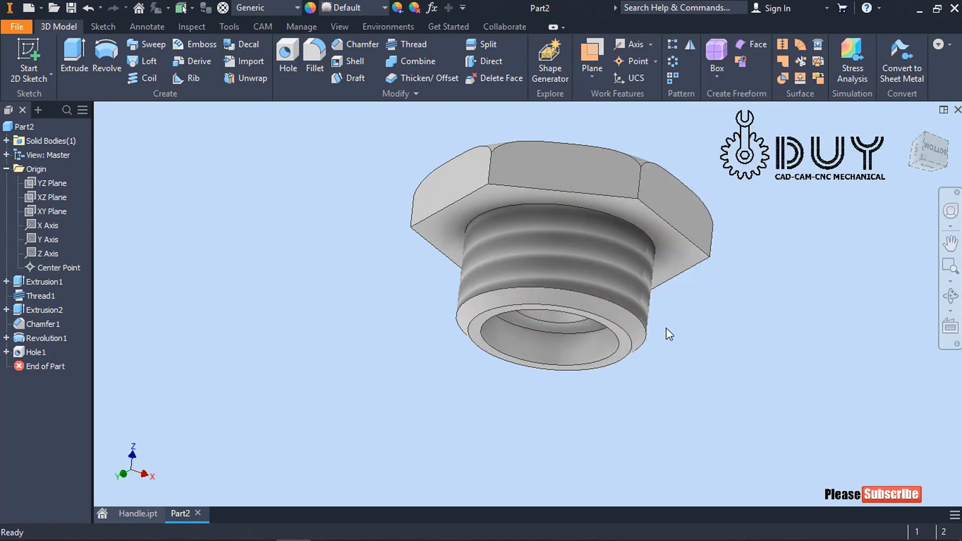
Orient the part with the hexagonal head facing forward and assign it the material Brass, Soft Yellow.
shift+middle_drag(666, 328, 583, 341)
click(912, 128)
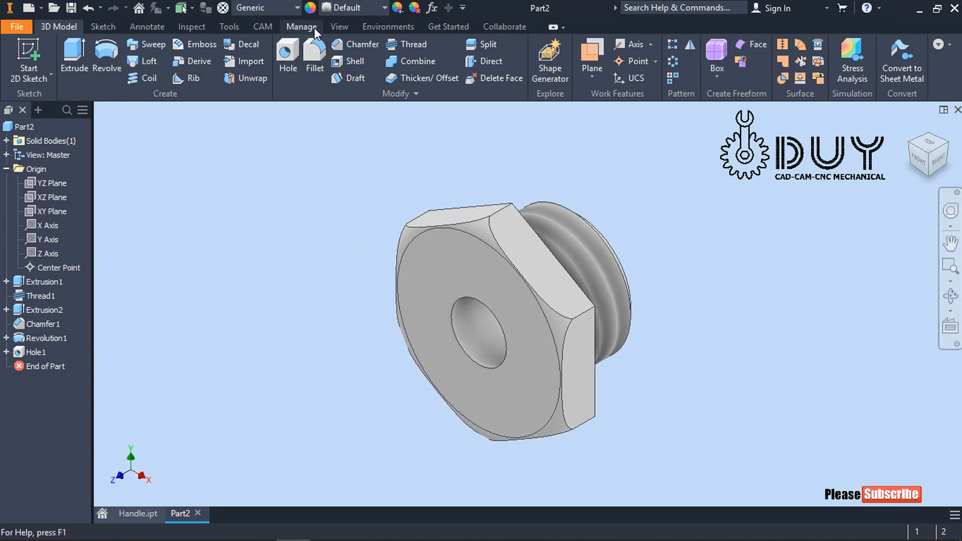
click(278, 9)
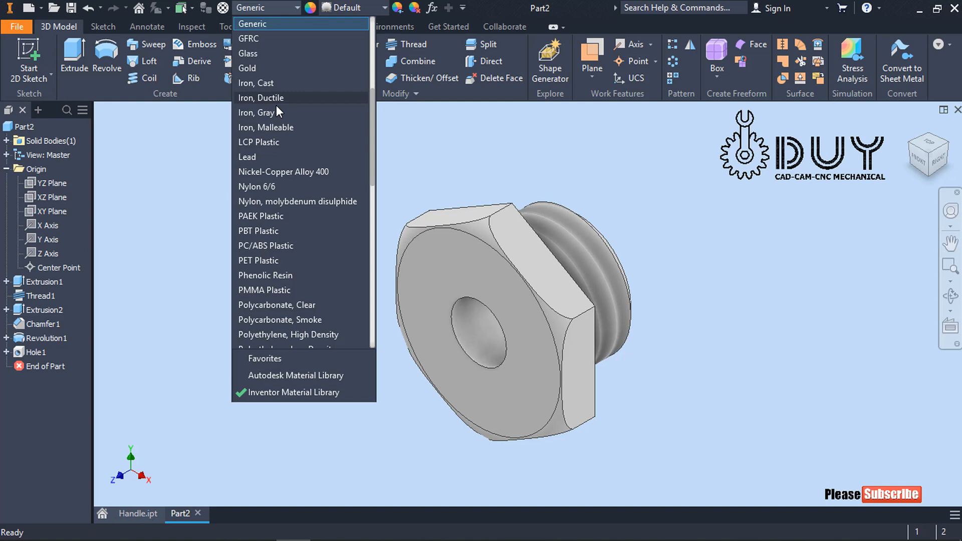
scroll(282, 108, up, 5)
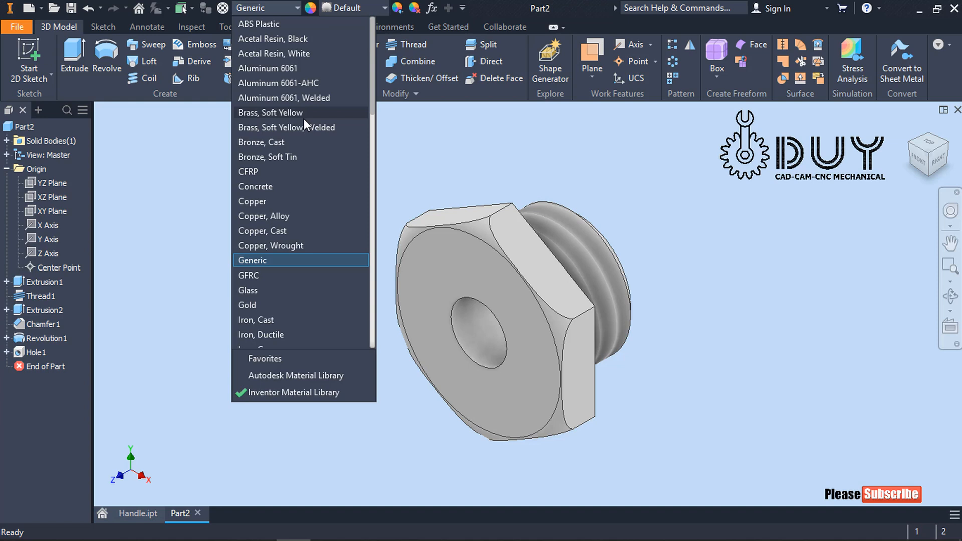
click(303, 113)
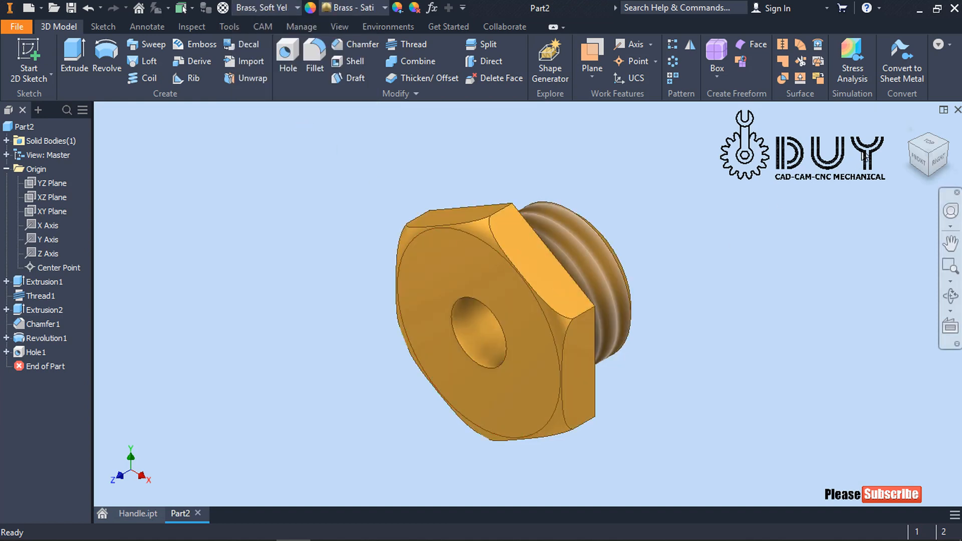
Save the part as Valve Nut in the Projects folder.
click(73, 9)
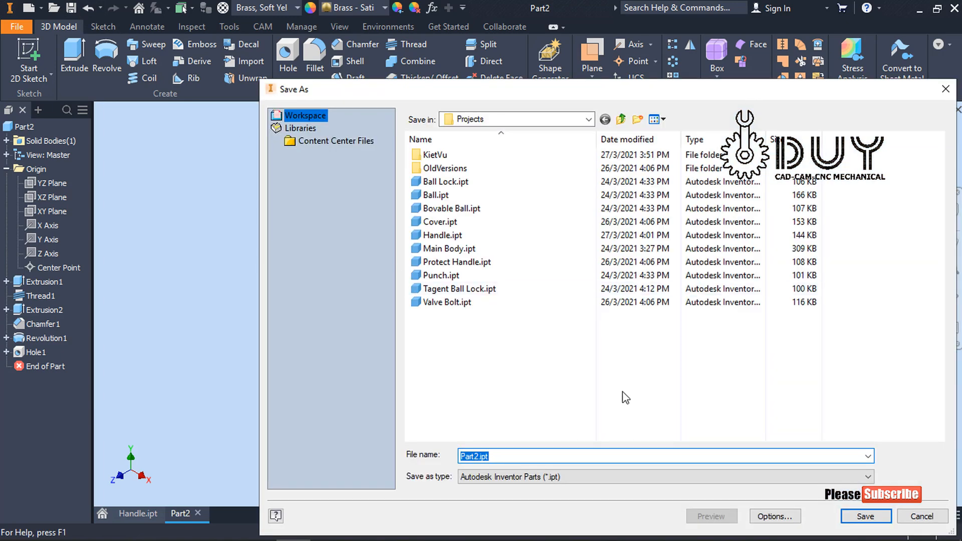
text(Val)
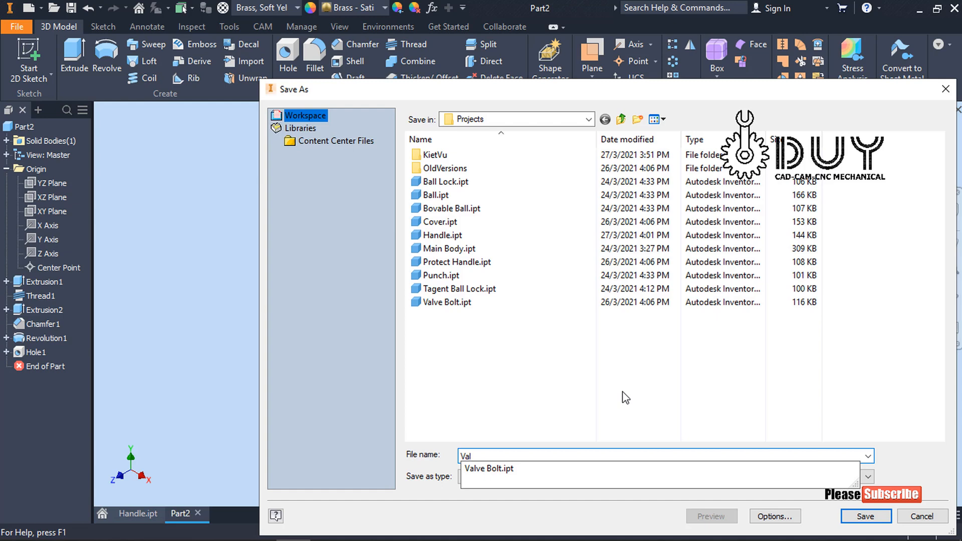
text(ve Nut)
click(852, 521)
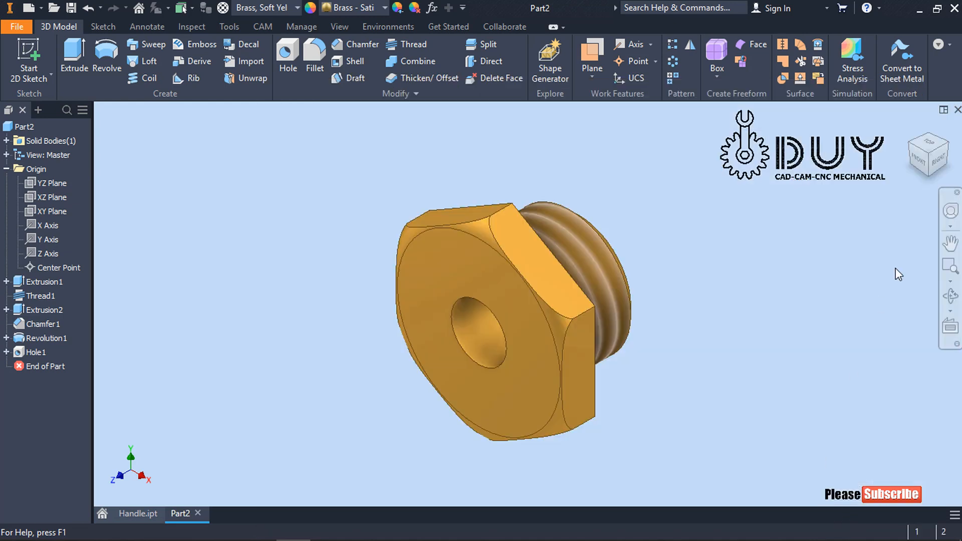
Set the current view of the Valve Nut as the home view, fitted to the view.
right_click(927, 166)
mouse_move(896, 260)
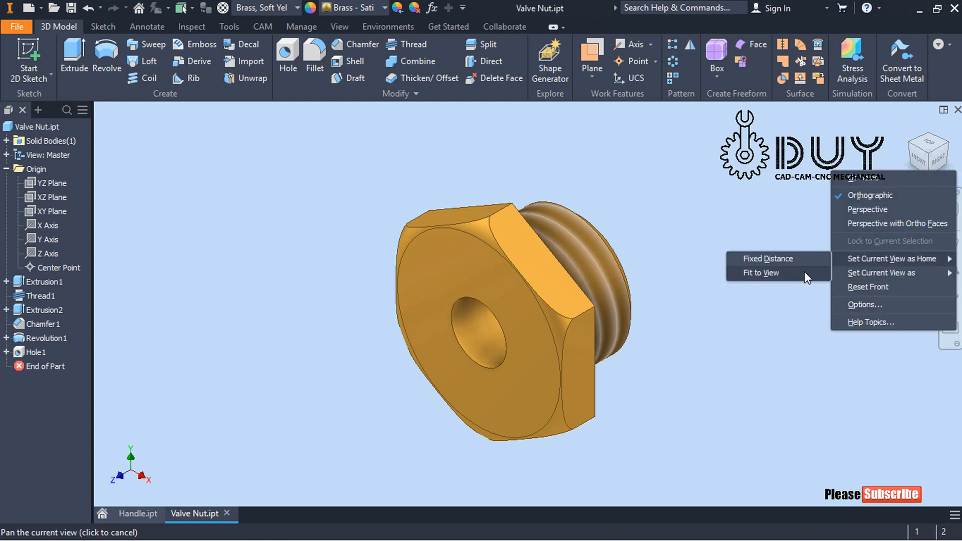
click(804, 271)
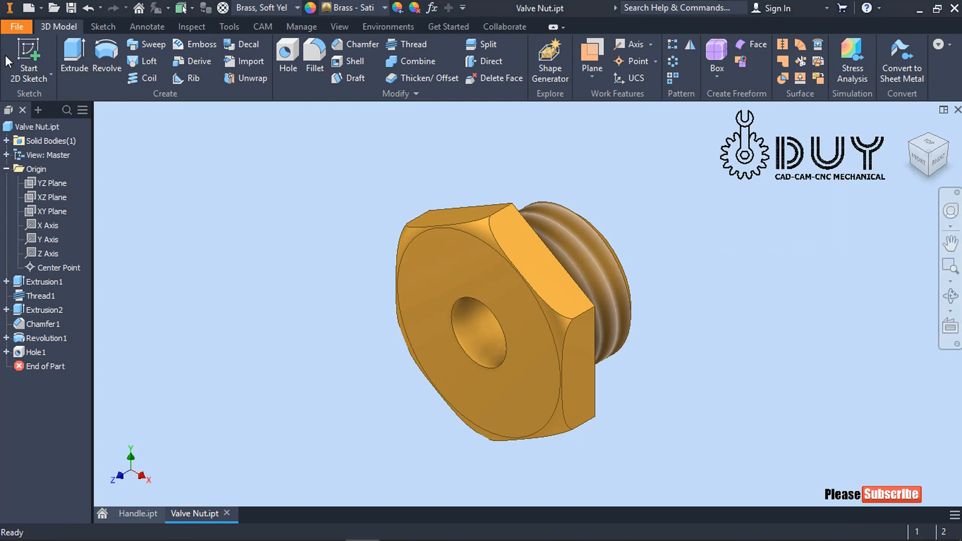
Create a new part from the Standard (mm).ipt template and start a 2D sketch on the front XY plane.
click(28, 7)
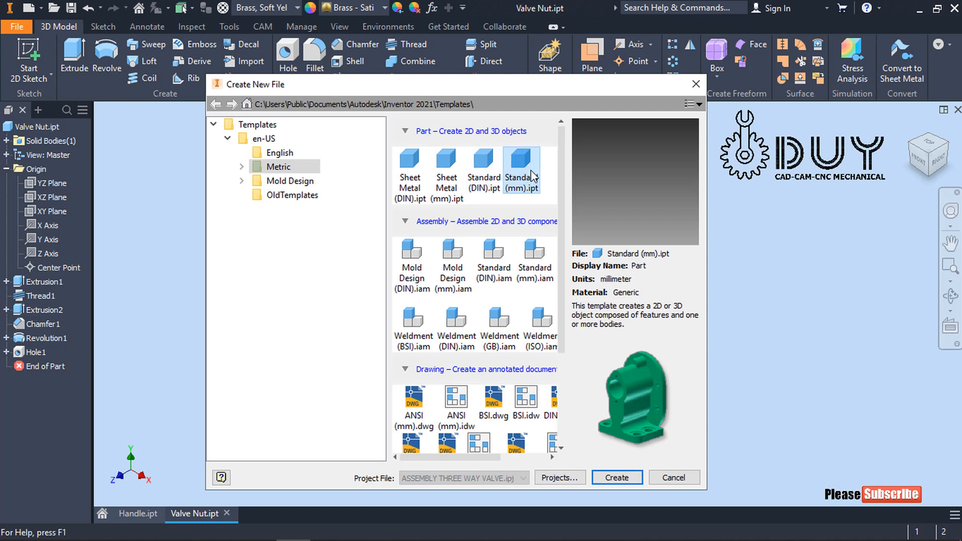
click(606, 478)
right_click(465, 303)
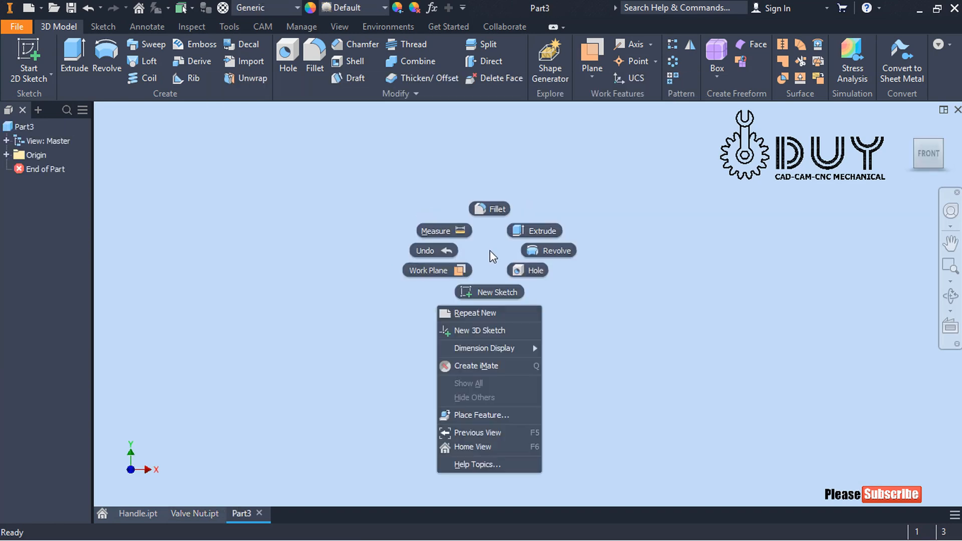
click(497, 291)
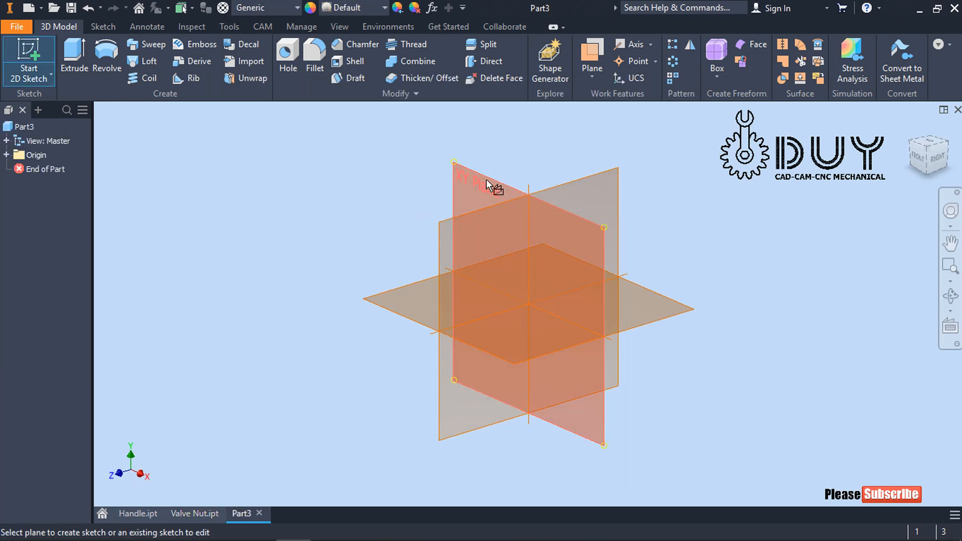
click(487, 179)
Draw two concentric circles centred on the origin, the outer one about 17.6 mm in diameter.
right_click(483, 191)
click(420, 172)
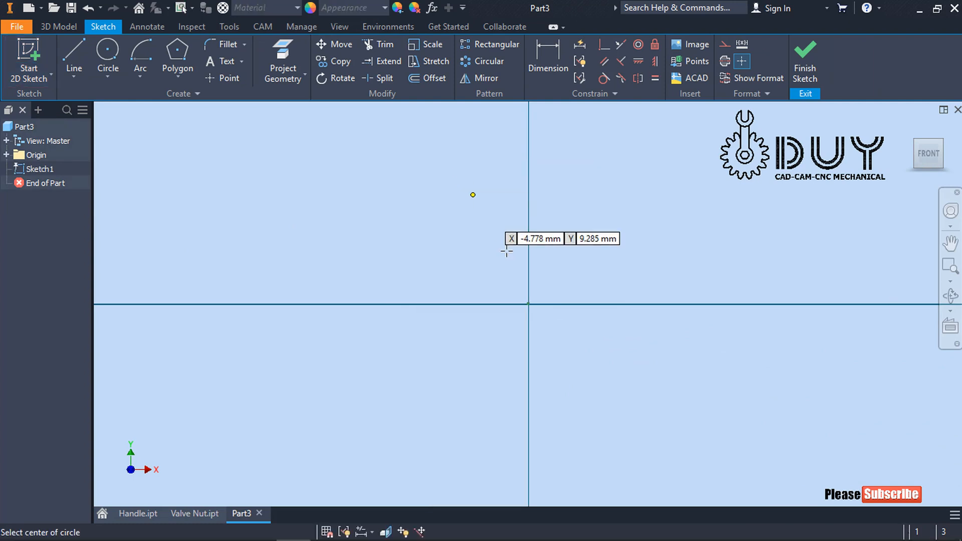
click(529, 304)
click(598, 227)
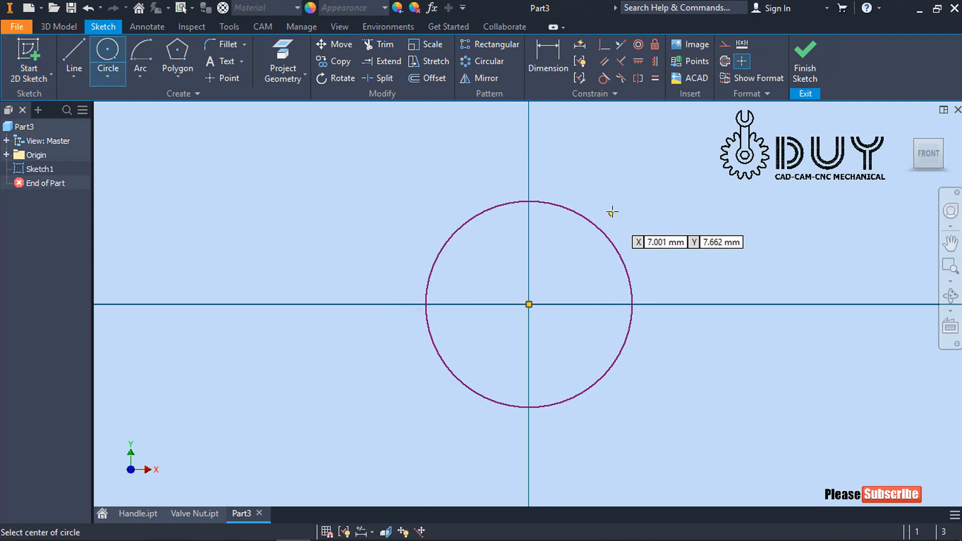
click(529, 304)
click(565, 266)
Dimension the outer circle's diameter as 14 mm.
right_click(673, 150)
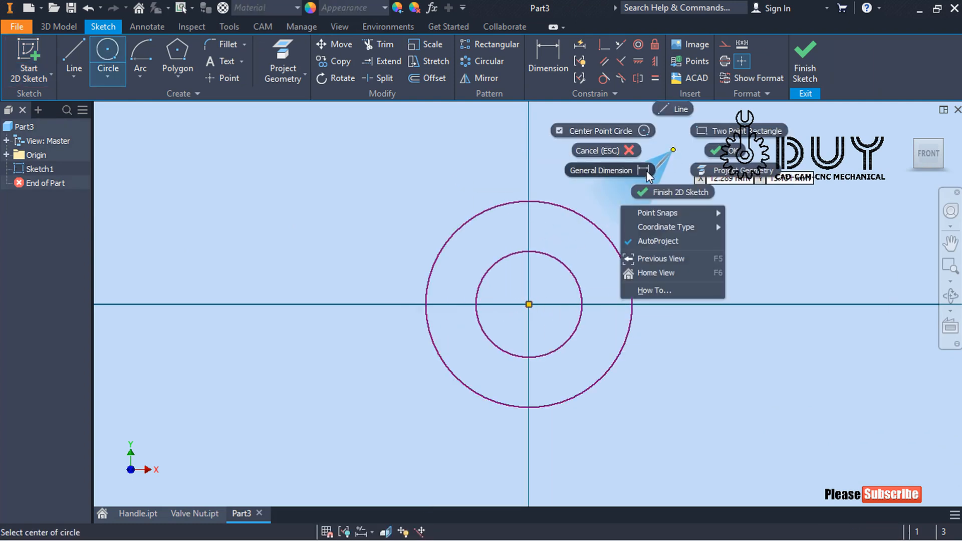
click(608, 172)
click(618, 254)
click(689, 211)
text(14)
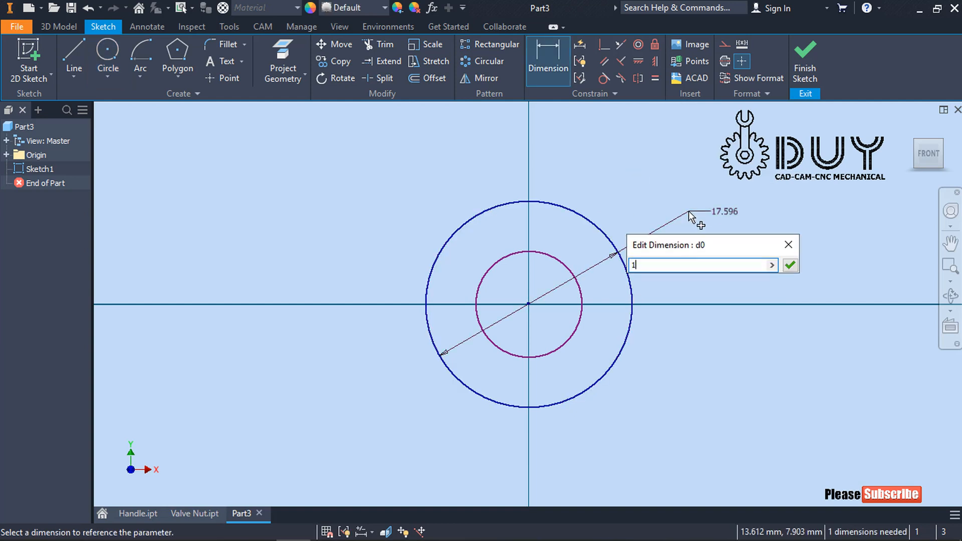
key(Return)
Dimension the inner circle's diameter as 7.5 mm and finish the sketch.
click(550, 273)
click(611, 199)
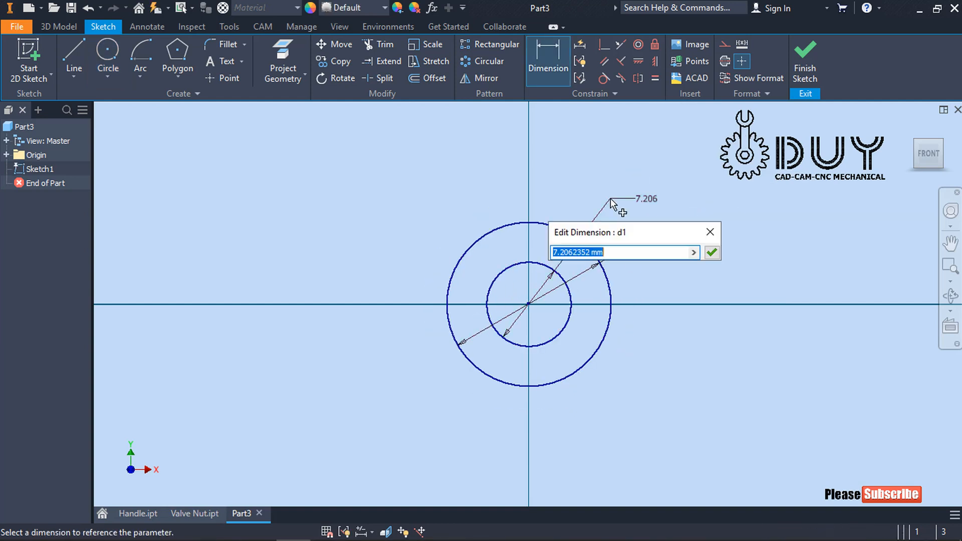
text(7.5)
key(Return)
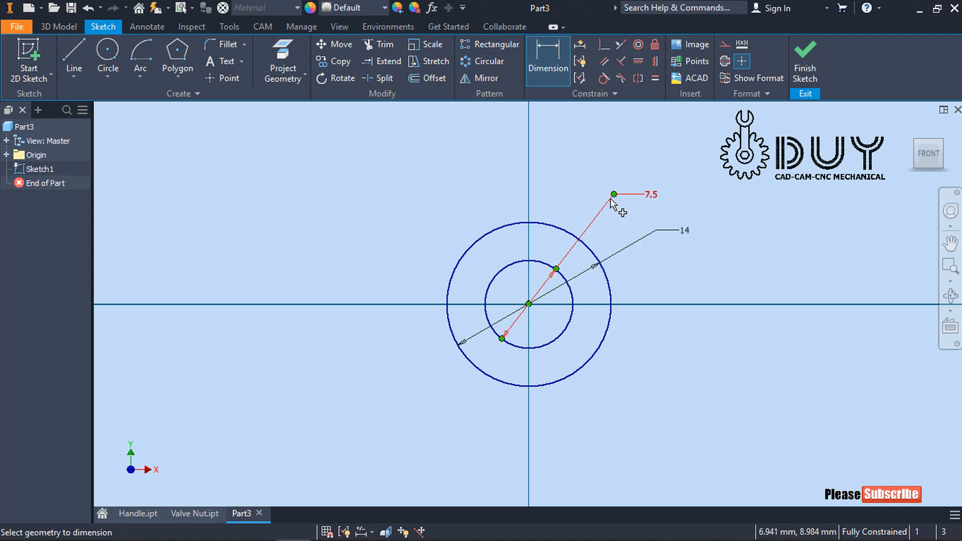
right_click(565, 172)
click(564, 205)
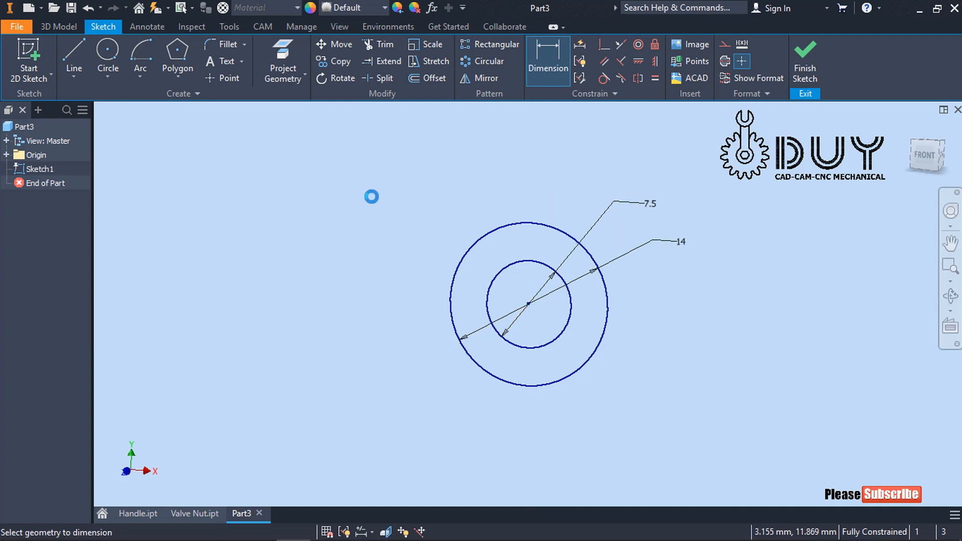
Extrude the ring profile between the two circles by 1 mm.
right_click(372, 197)
click(417, 197)
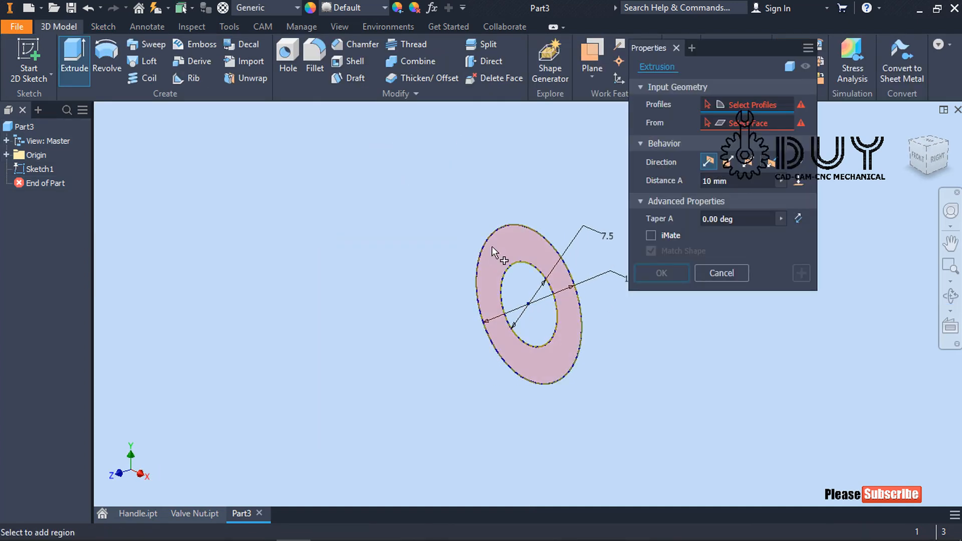
click(491, 245)
text(1)
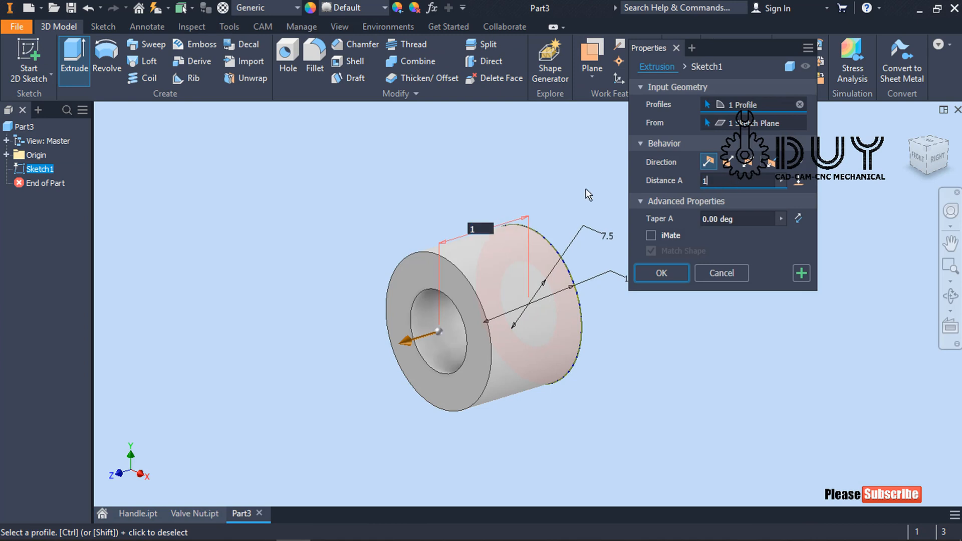
click(651, 276)
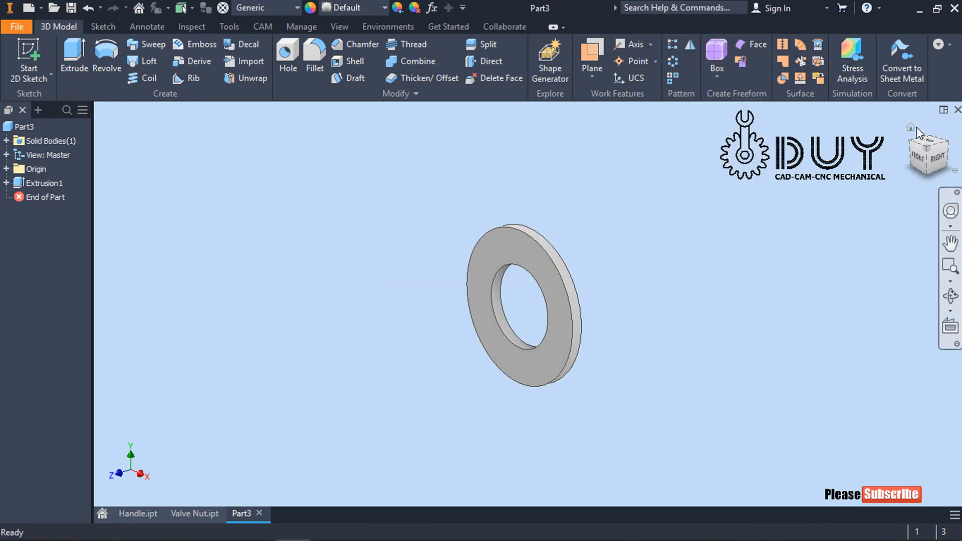
Return to the home view and assign the material Stainless Steel to the washer.
click(912, 128)
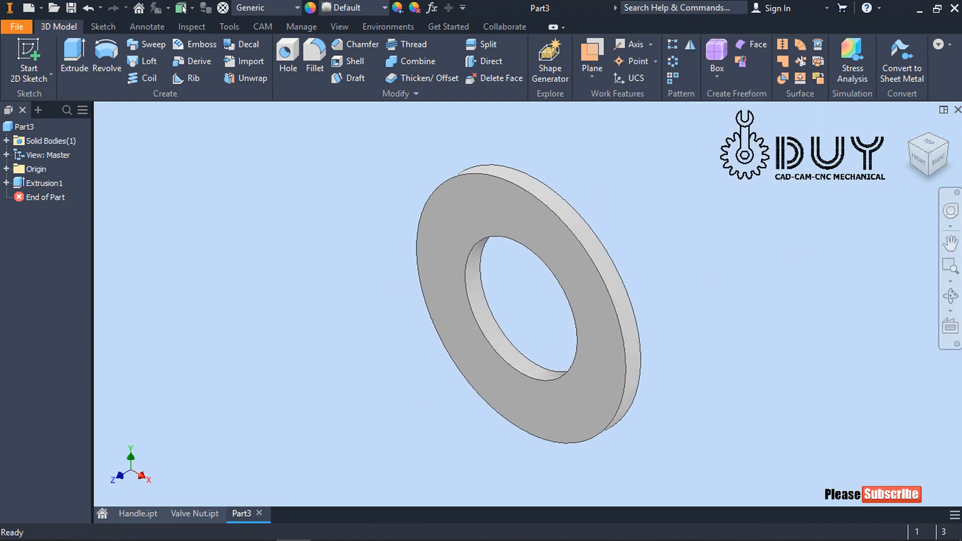
click(263, 7)
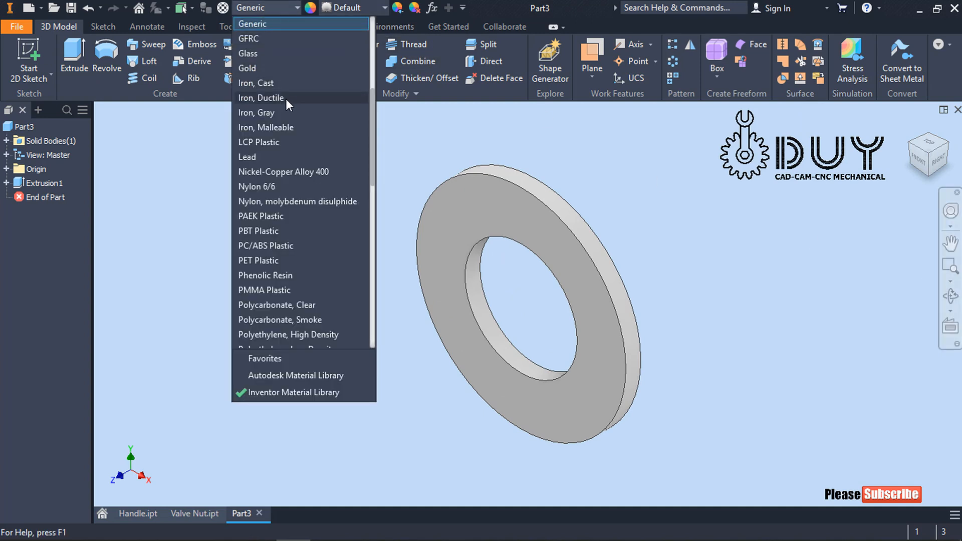
scroll(269, 185, down, 7)
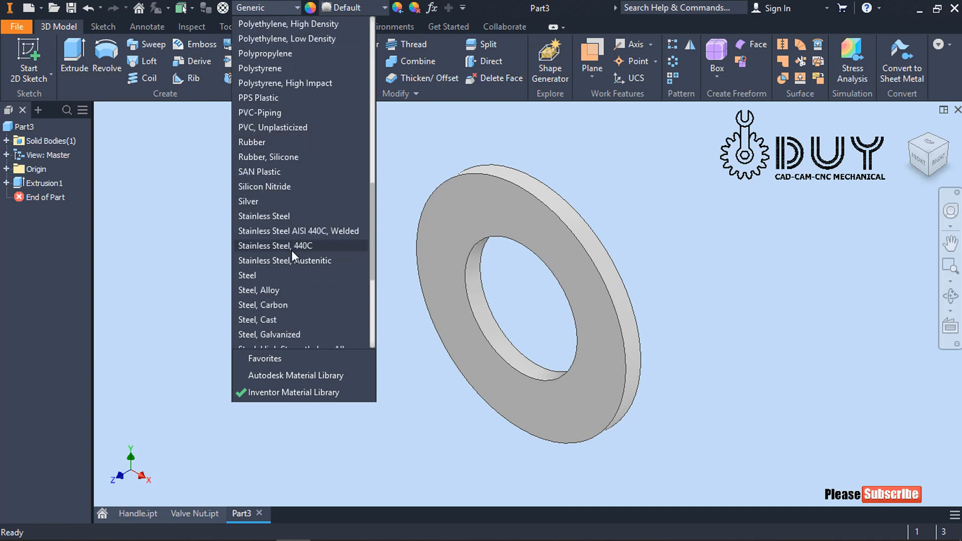
click(272, 219)
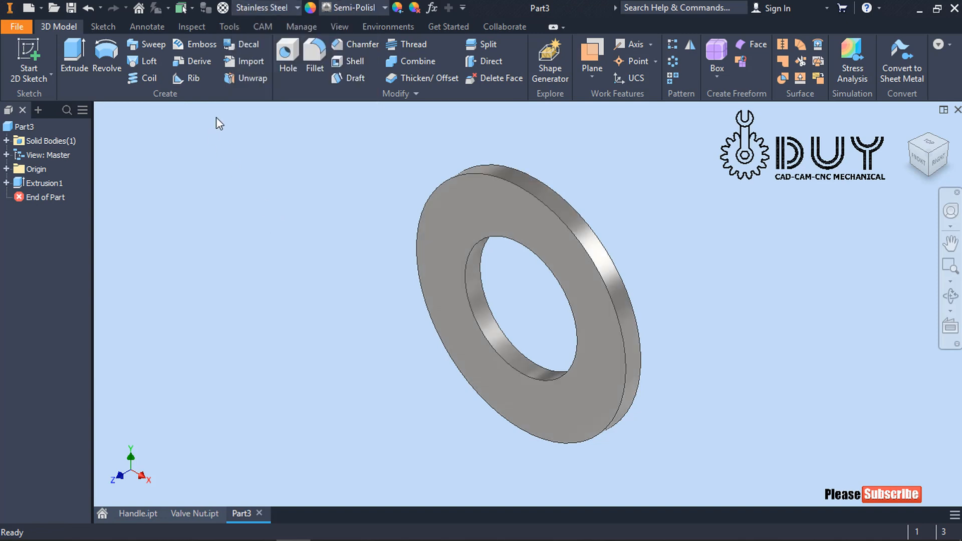
Save the part as Washer2 in the Projects folder.
click(72, 10)
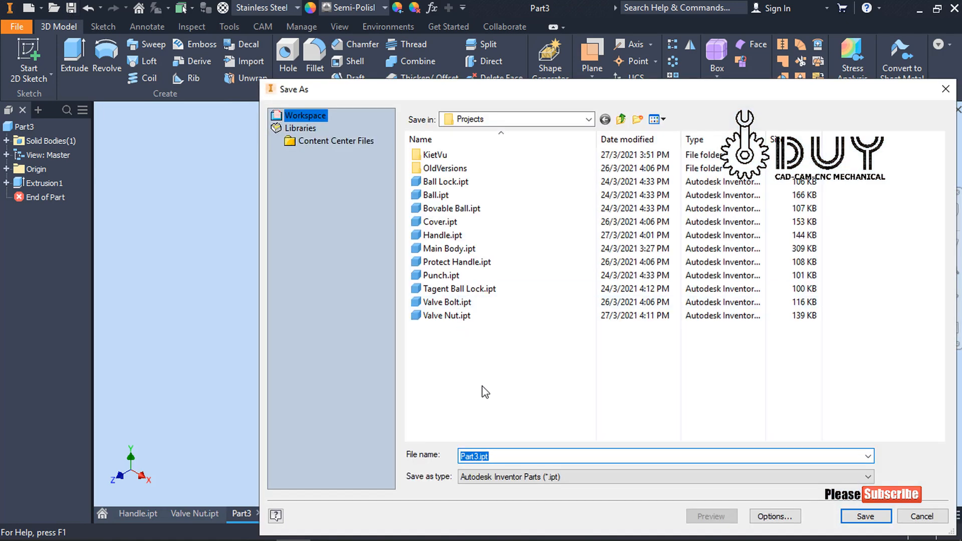
text(U)
key(BackSpace)
text(Wá)
text(s)
text(her)
text(2)
click(874, 518)
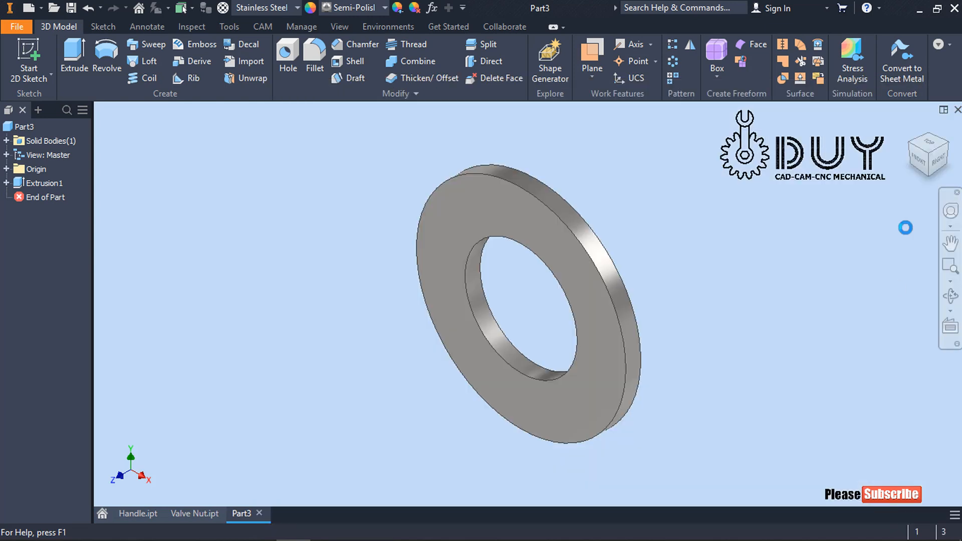
Set the current view of Washer2 as the home view, fitted to the view.
click(954, 172)
mouse_move(909, 259)
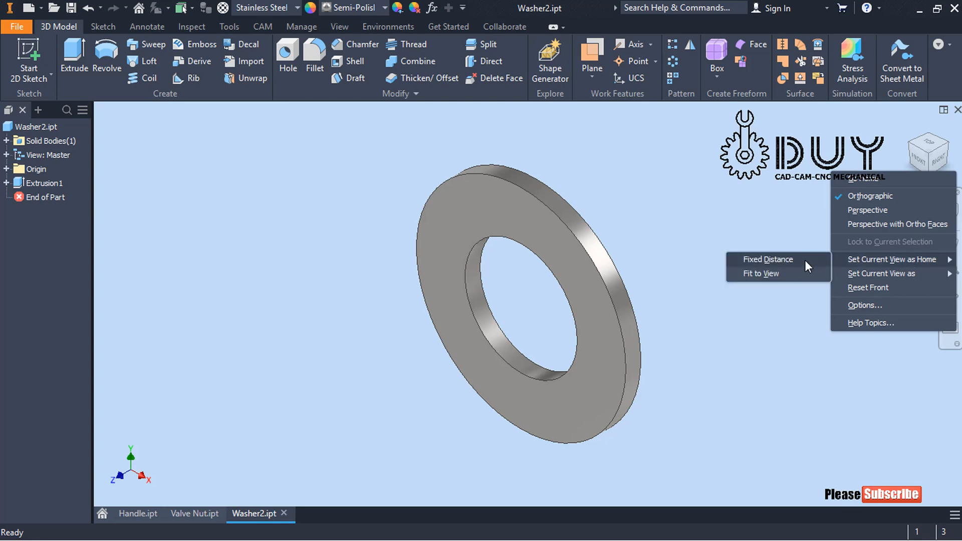
click(796, 274)
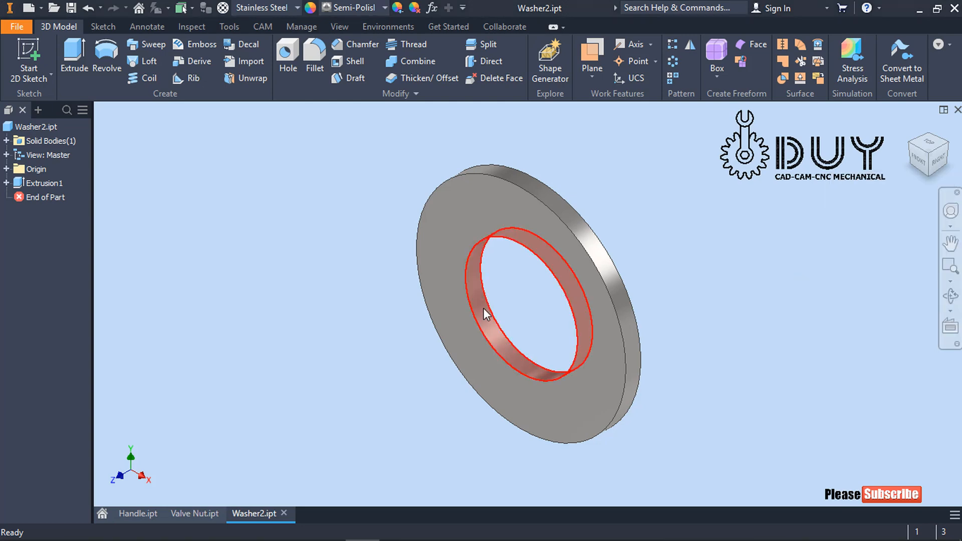
Create another new part from the Standard (mm).ipt template and start a 2D sketch on the front XY plane.
click(31, 9)
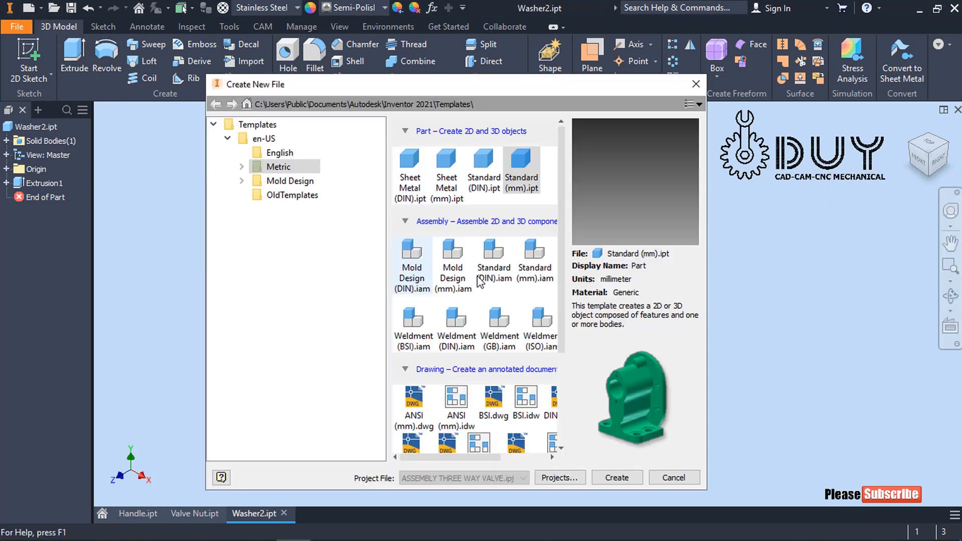
click(617, 477)
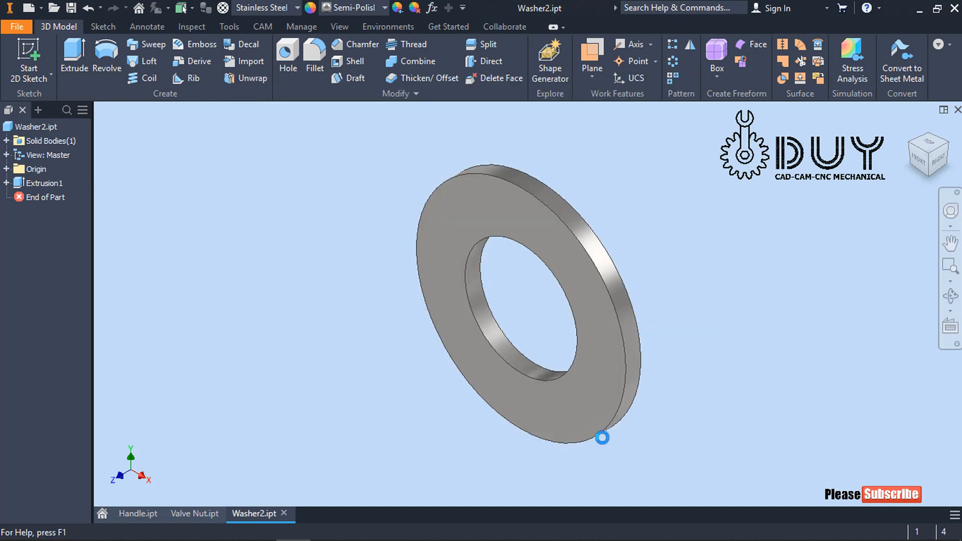
right_click(455, 307)
click(473, 299)
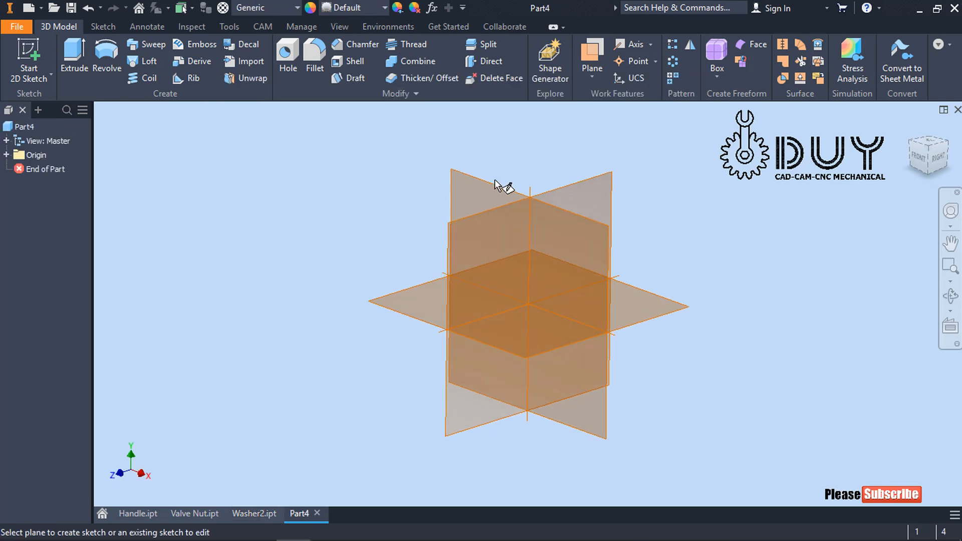
click(500, 184)
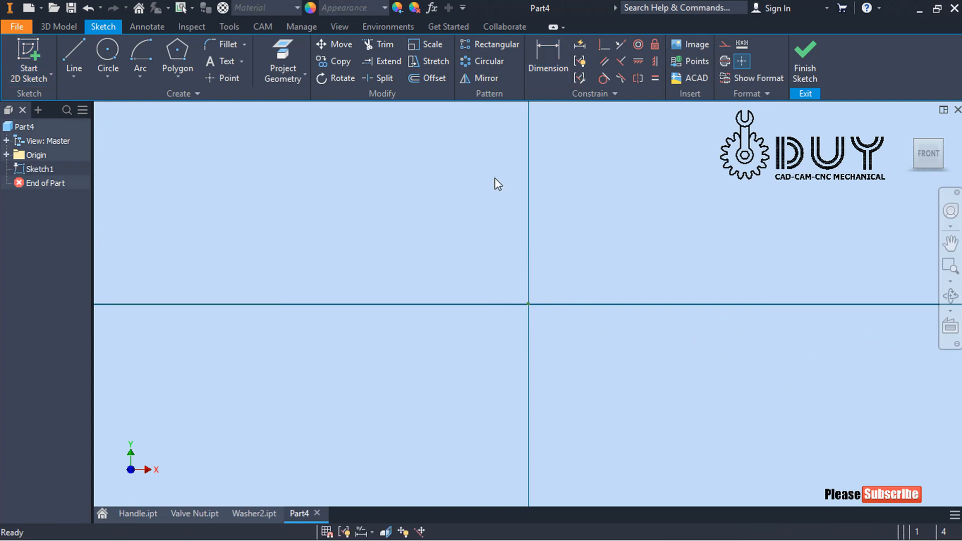
Draw two concentric circles centred on the origin, the outer one about 20.8 mm in diameter.
right_click(497, 183)
click(451, 157)
click(529, 304)
click(564, 256)
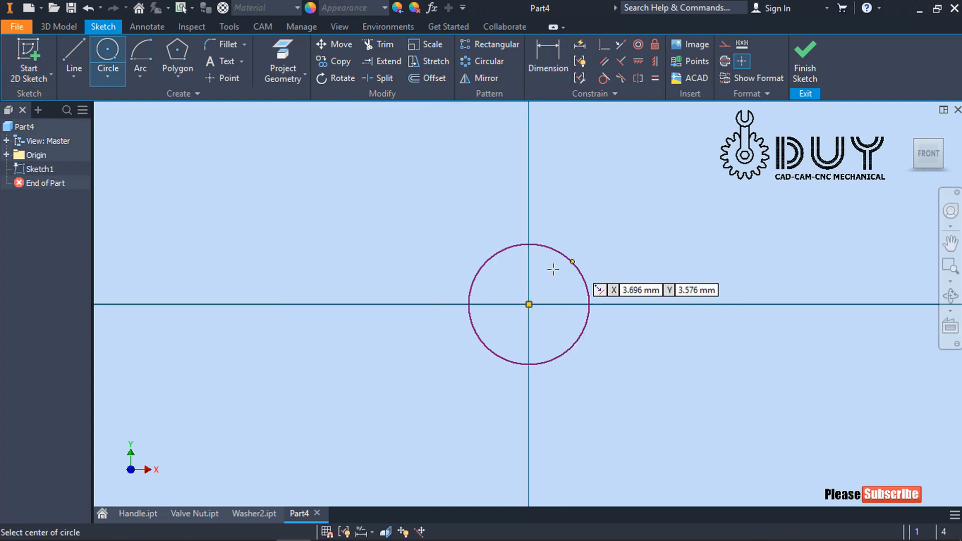
click(529, 304)
click(602, 203)
Dimension the outer circle's diameter as 28 mm.
right_click(687, 141)
click(657, 167)
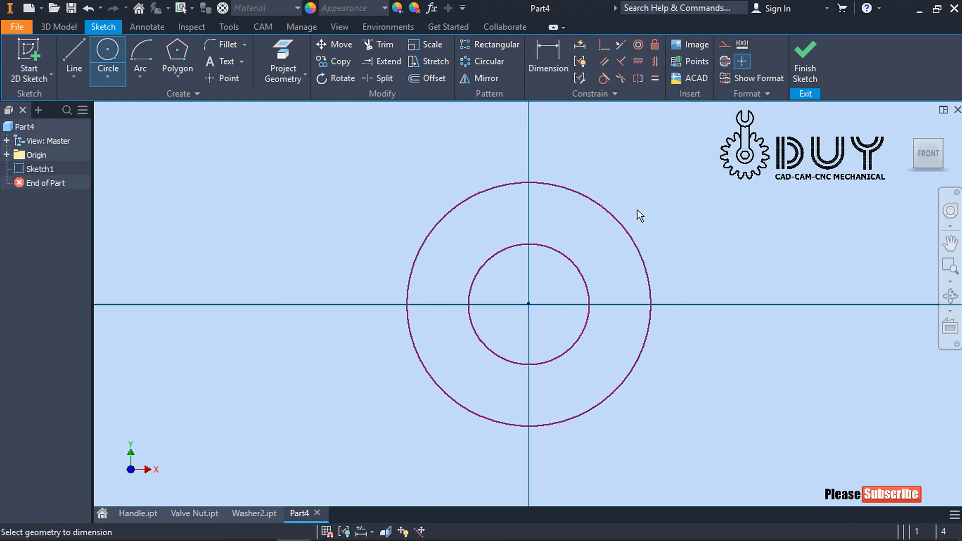
click(638, 247)
click(695, 213)
text(28)
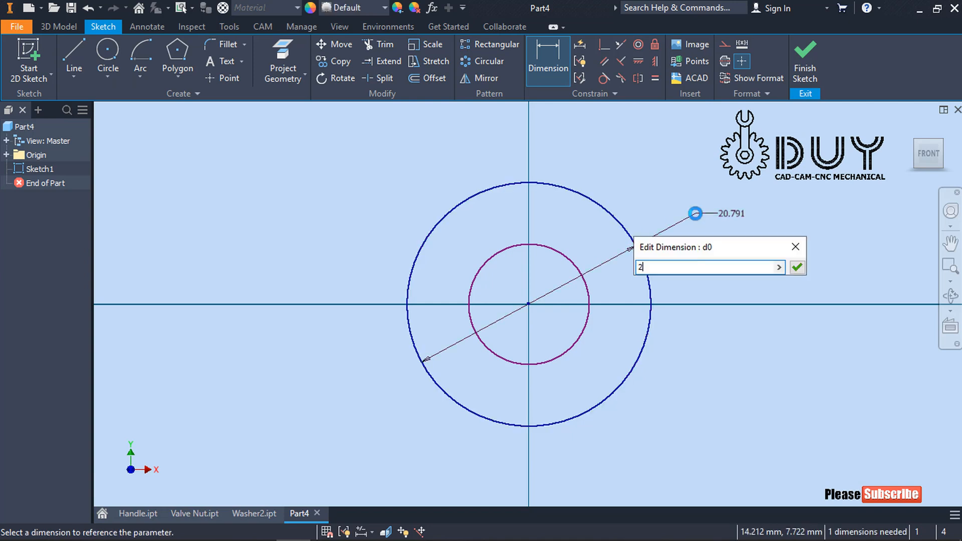
key(Return)
Dimension the inner circle's diameter as 8 mm and finish the sketch.
click(608, 278)
click(593, 218)
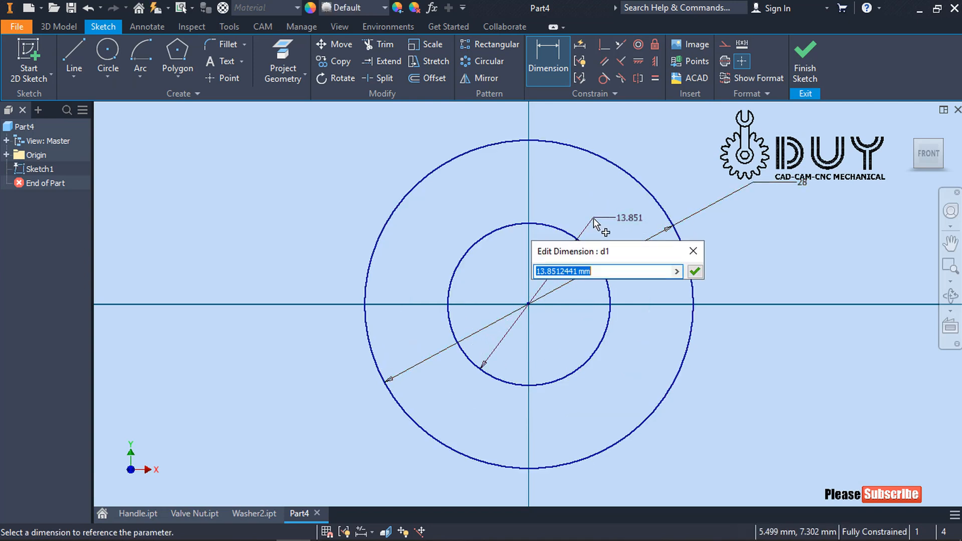
text(8)
key(Return)
right_click(516, 190)
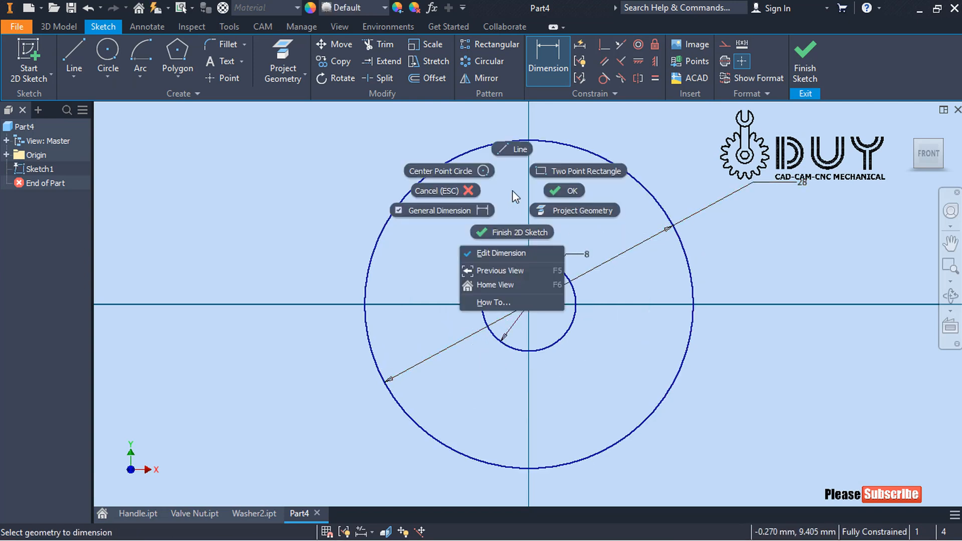
click(513, 226)
Extrude the ring profile between the two concentric circles by 0.5 mm.
right_click(321, 193)
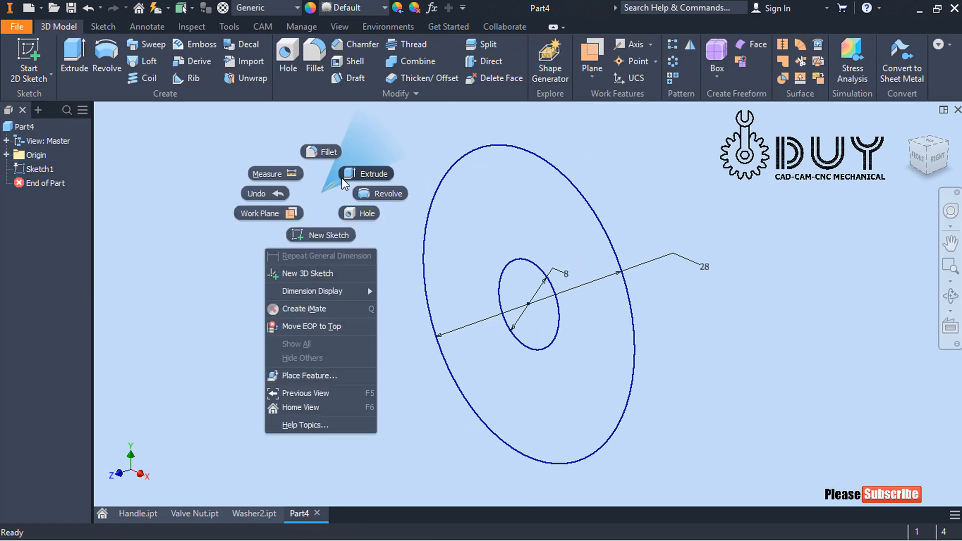
click(365, 179)
click(488, 208)
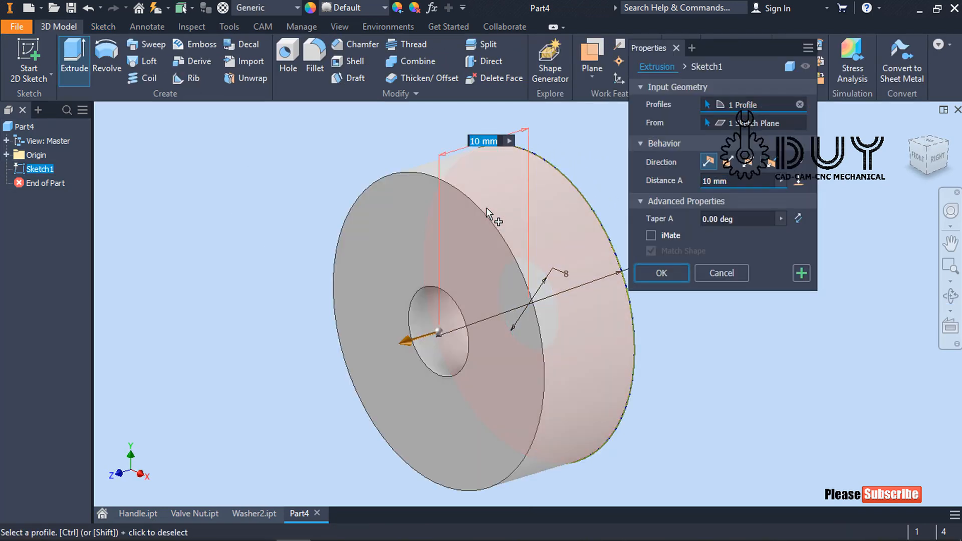
text(0.5)
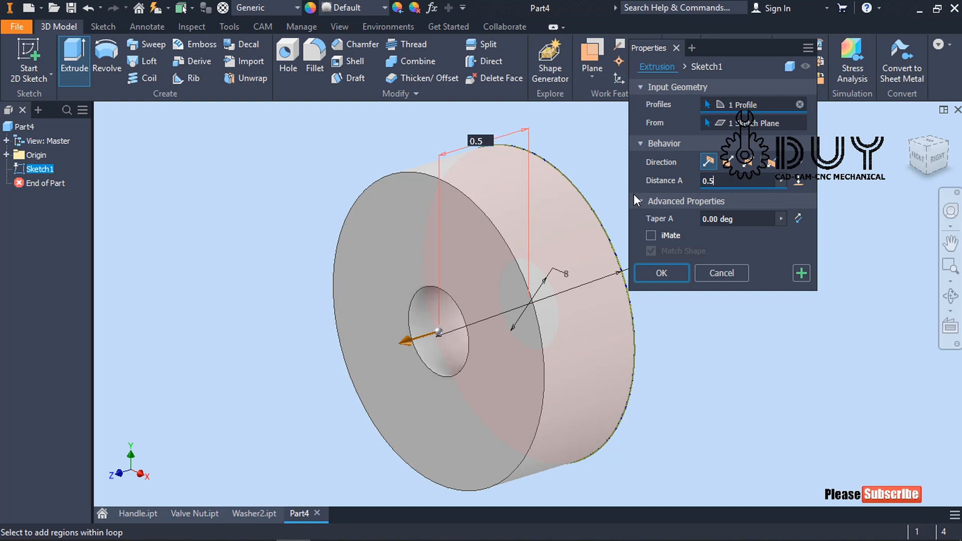
key(Return)
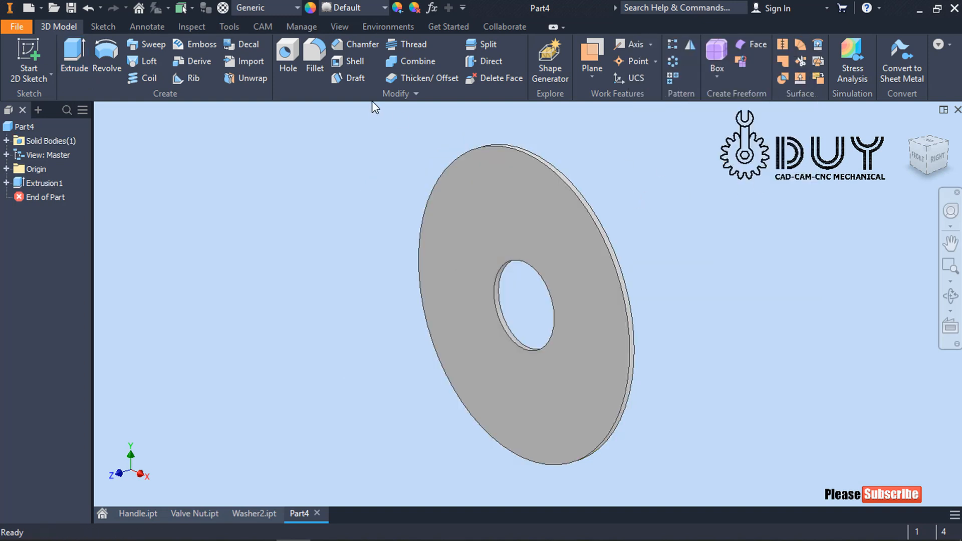
Assign the Stainless Steel material from the Inventor Material Library to the thin ring part.
click(257, 8)
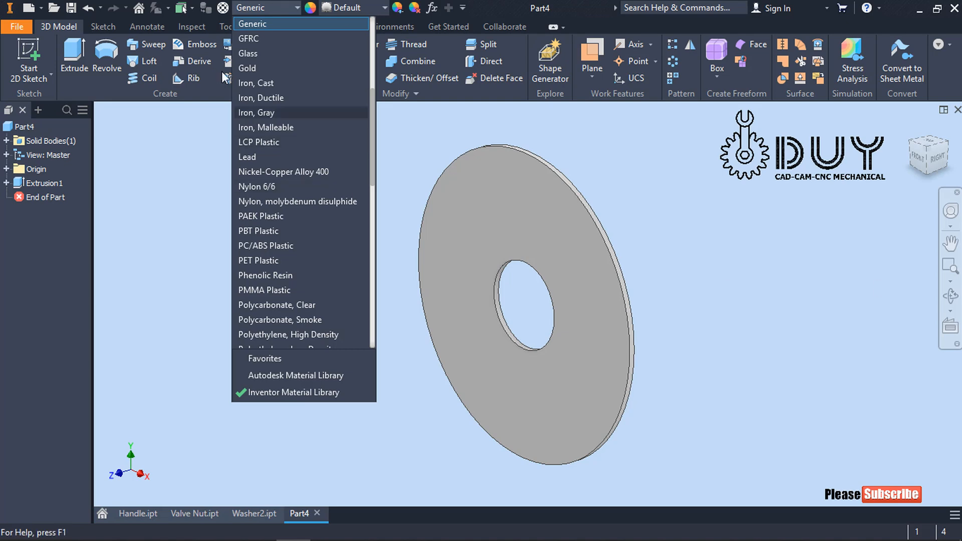
scroll(294, 217, down, 3)
scroll(294, 216, down, 4)
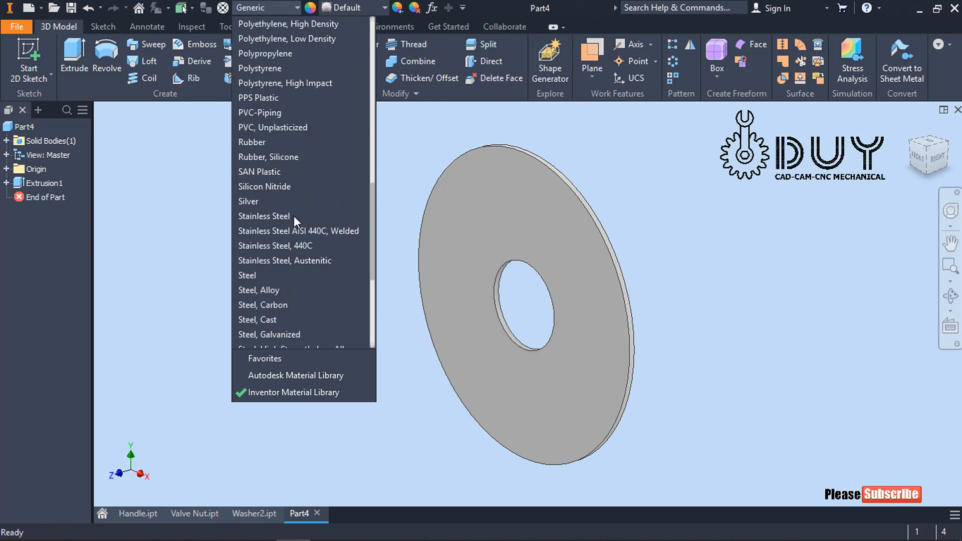
click(264, 216)
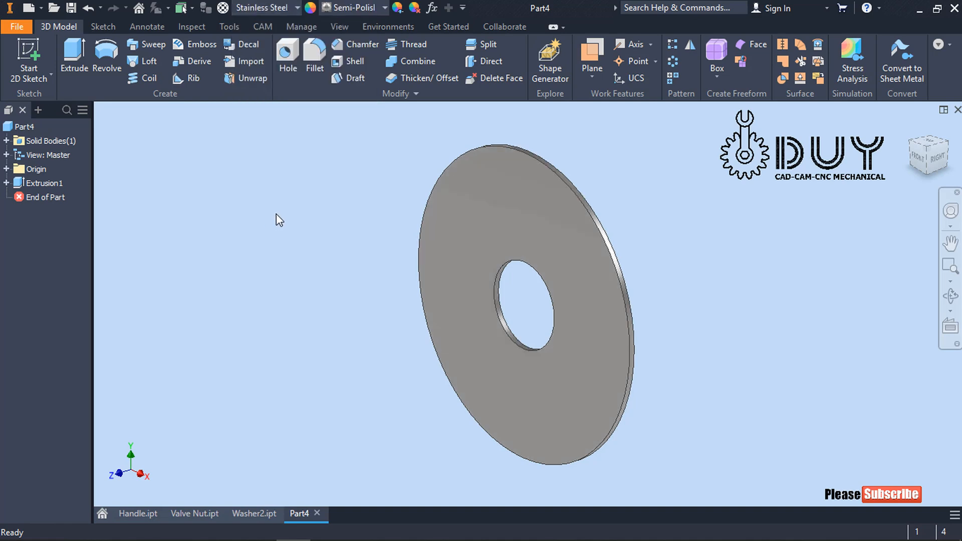
Save the part as Washer1 in the Projects folder.
click(73, 8)
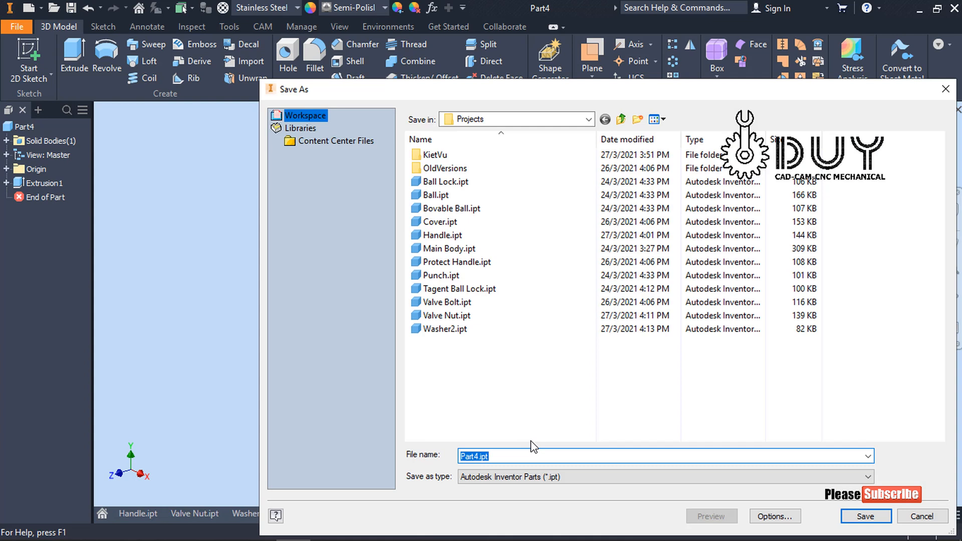
text(W)
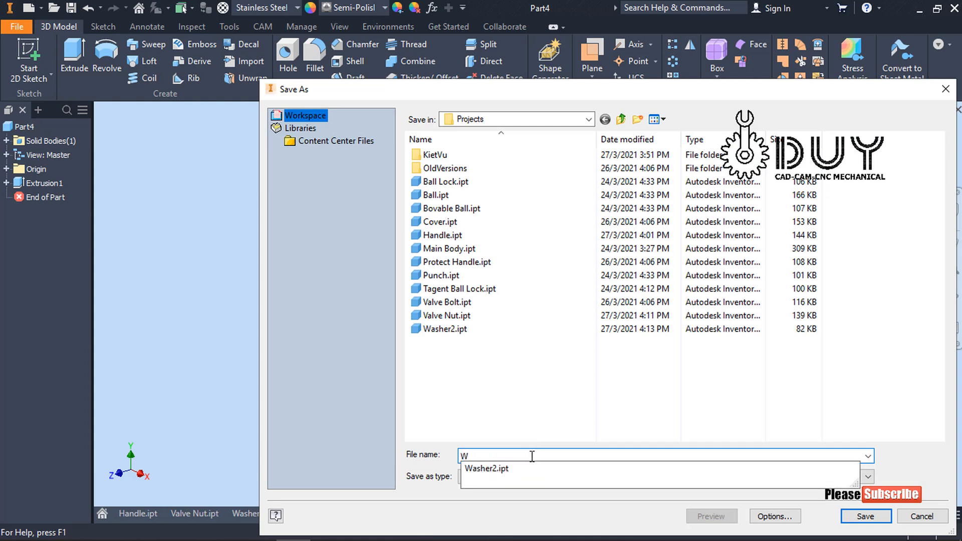
click(490, 468)
click(510, 456)
key(BackSpace)
text(1)
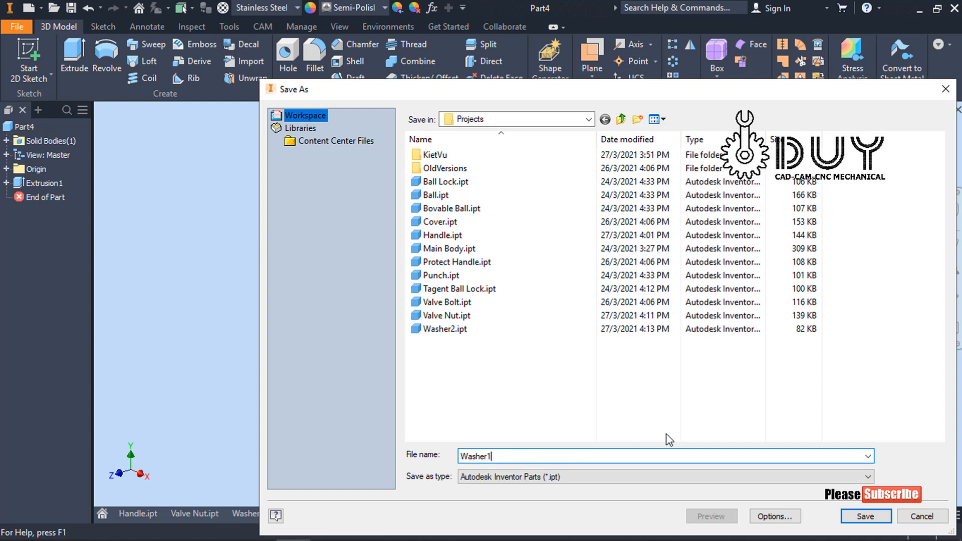
click(865, 516)
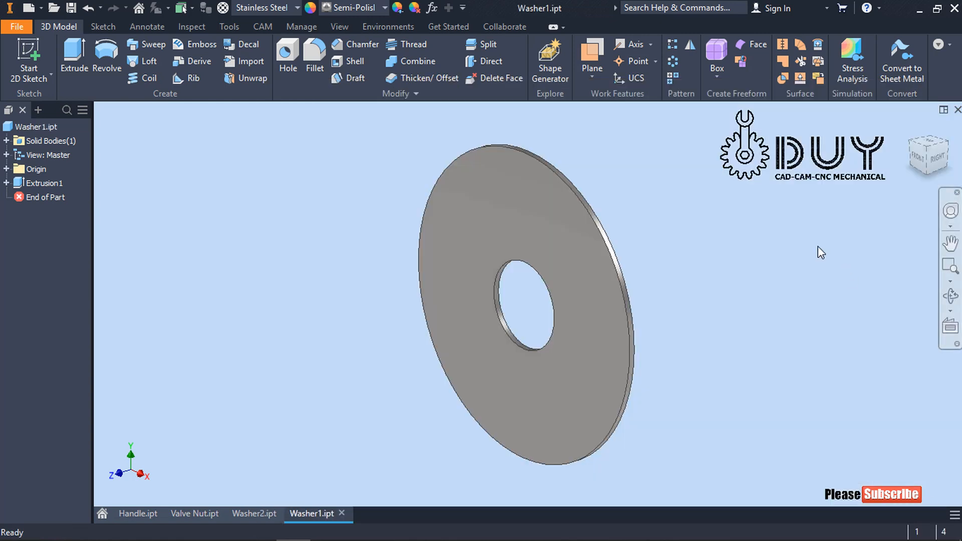
Set the current isometric view of the washer as its home view.
click(956, 172)
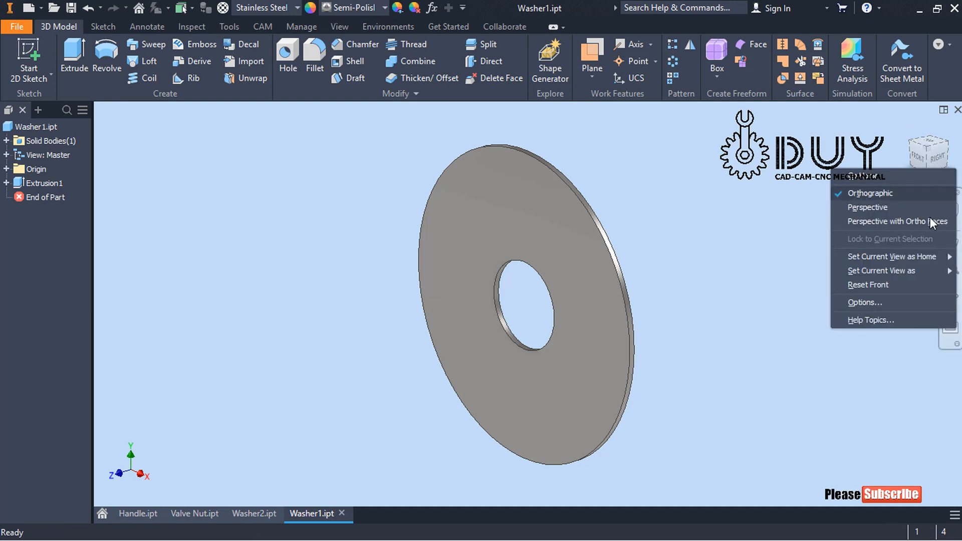
mouse_move(926, 256)
click(806, 271)
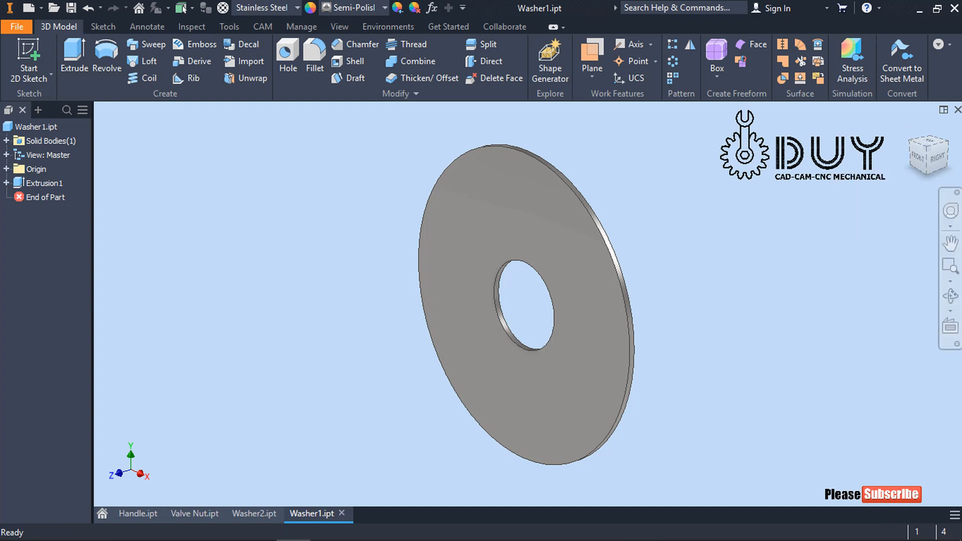